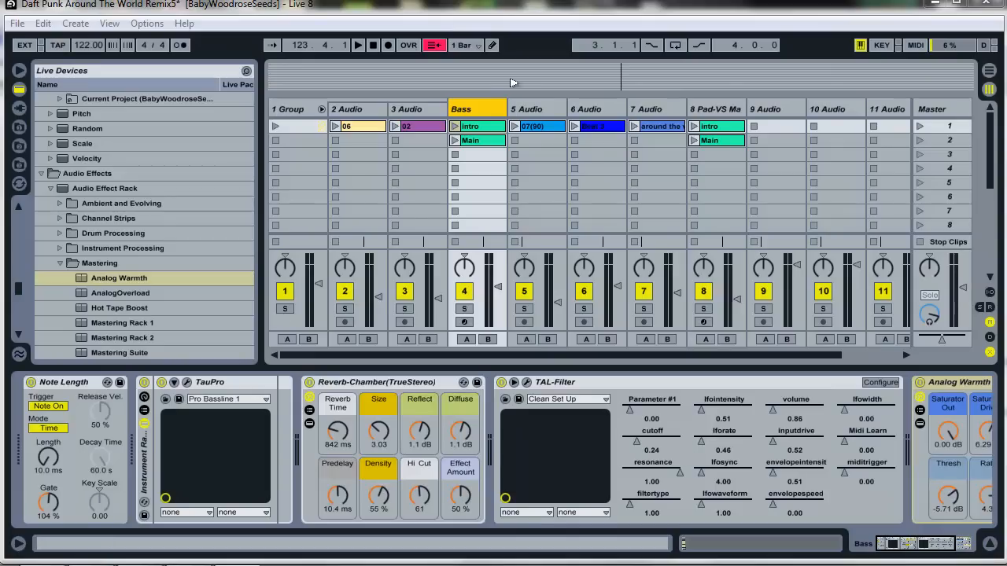
- Examine the notes and loop regions of the Bass track's intro and Main clips
left_click(472, 127)
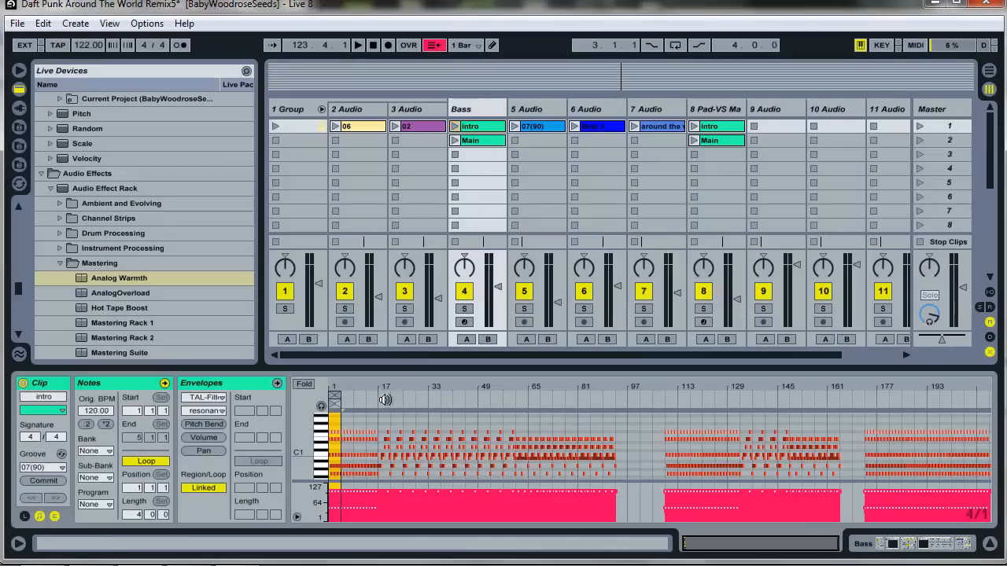
left_click(337, 385)
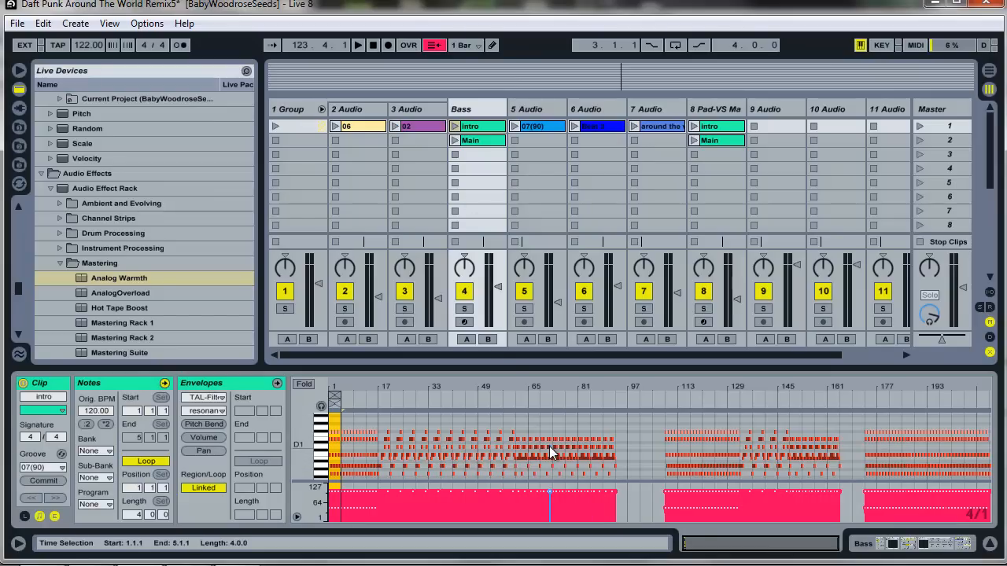
left_click(475, 128)
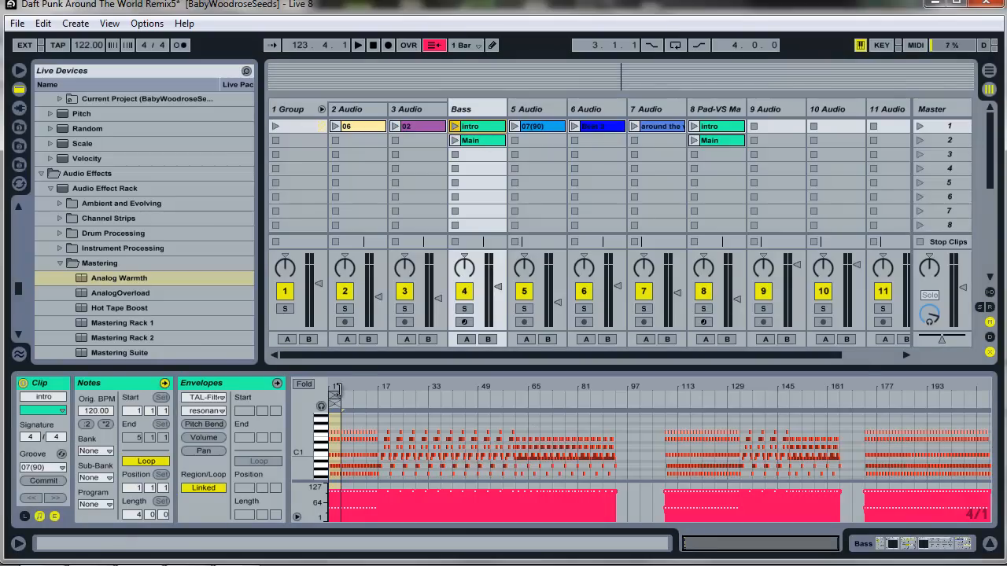
left_click(470, 140)
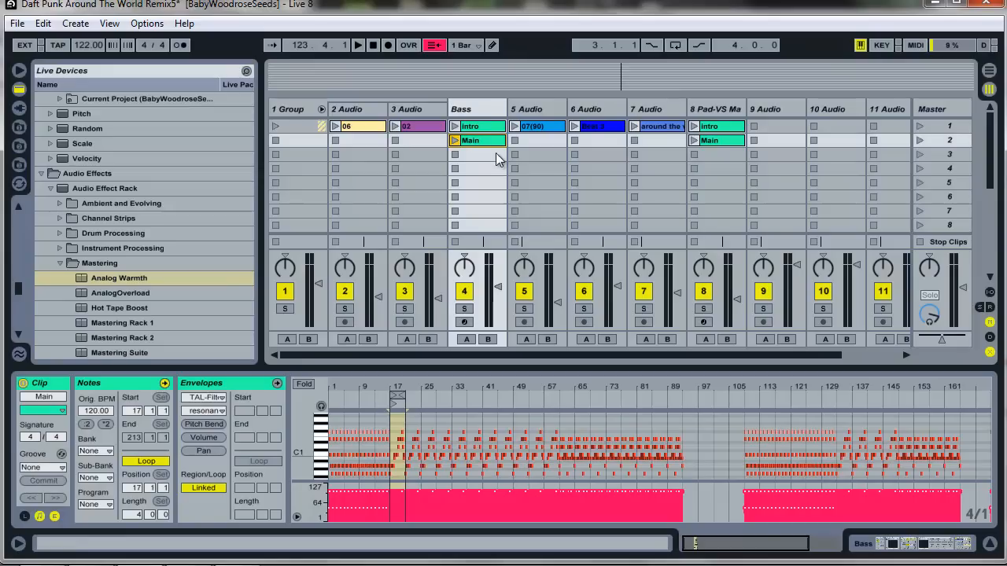
left_click(482, 130)
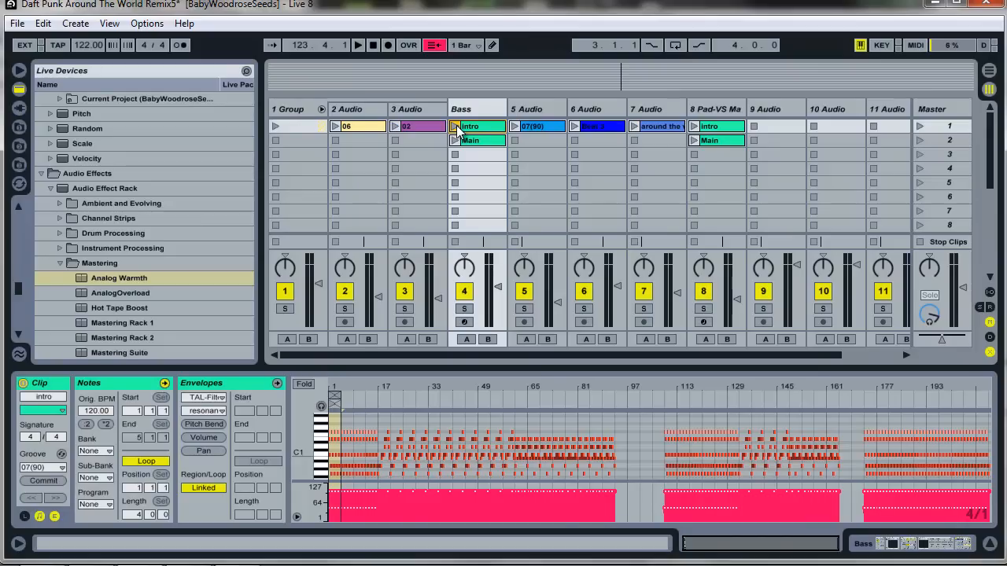
- Perform the set by launching the Bass and pad intro and Main clips, the grouped audio clips and the 07(90) clip
left_click(454, 125)
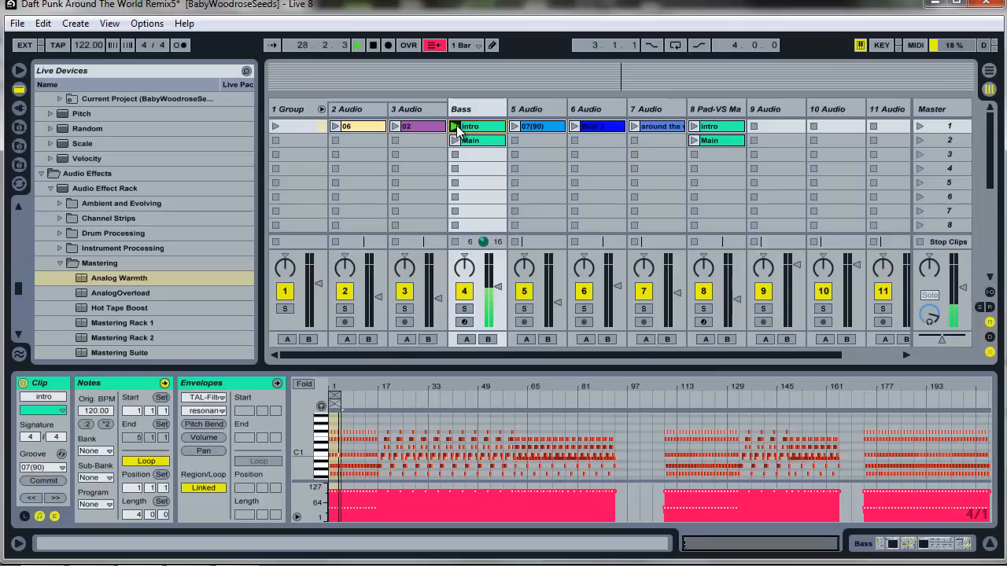
key("2")
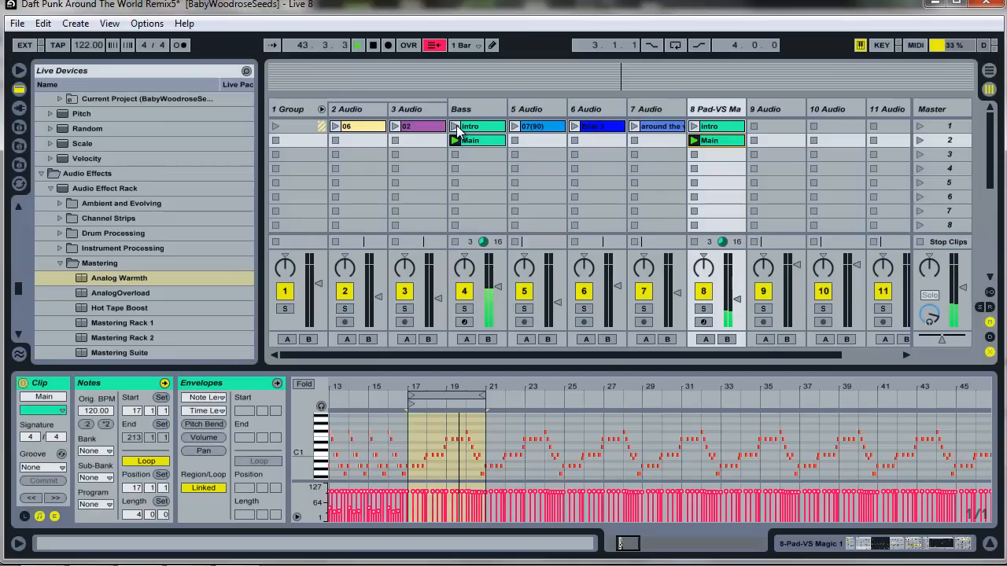
key("1")
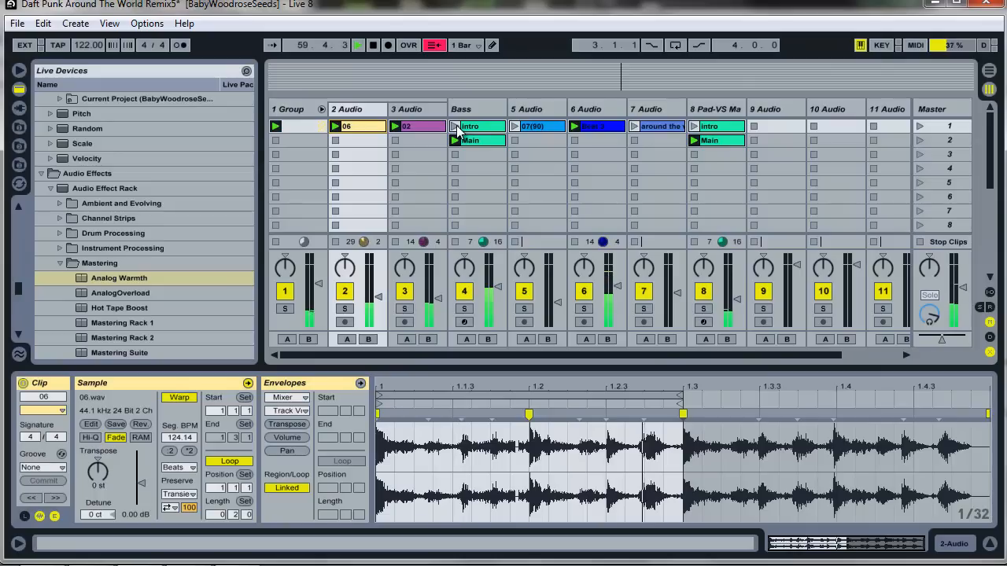
left_click(457, 127)
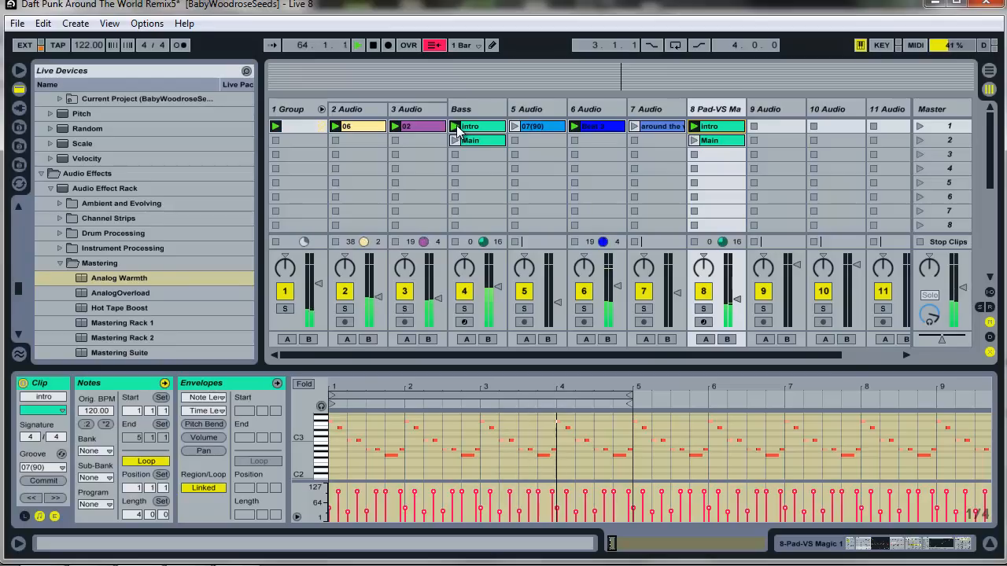
left_click(516, 127)
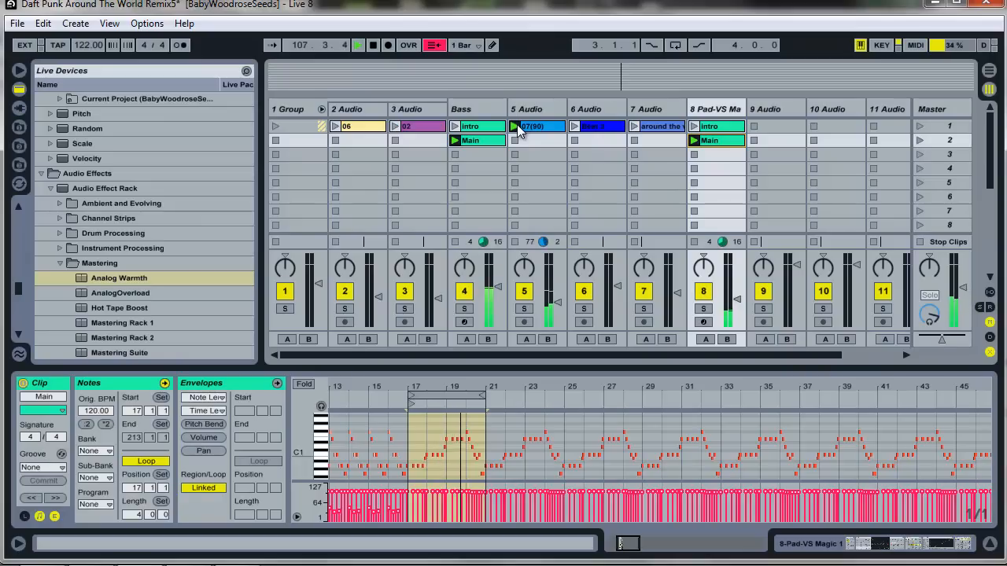
- Review the Bass track's device chain and its intro clip, ending on the device chain
left_click(474, 102)
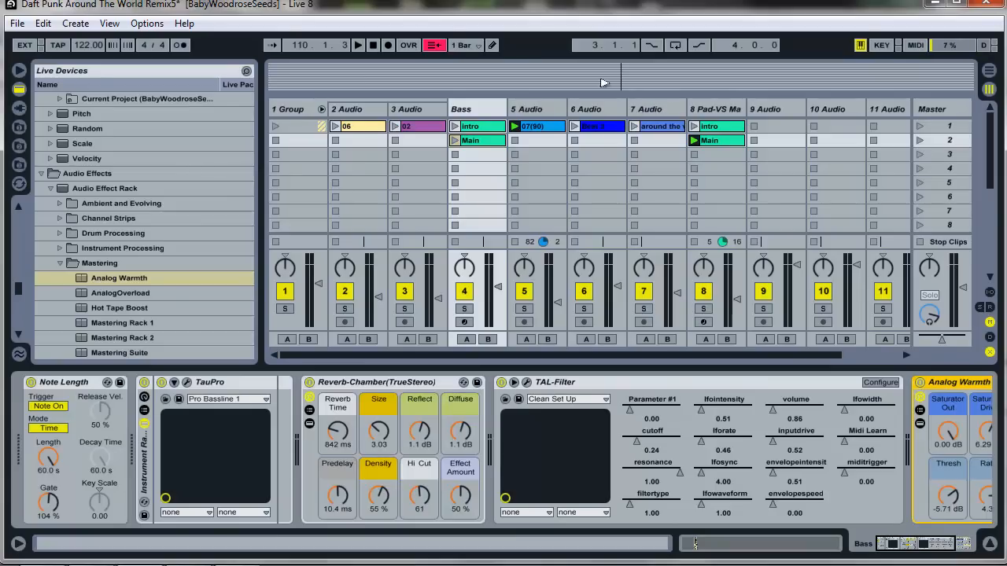
left_click(470, 110)
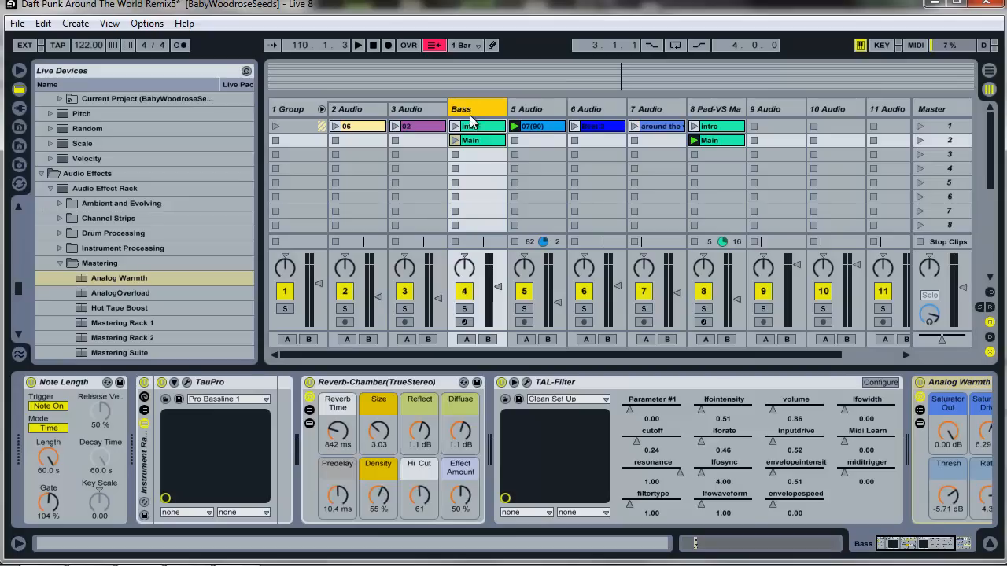
left_click(470, 128)
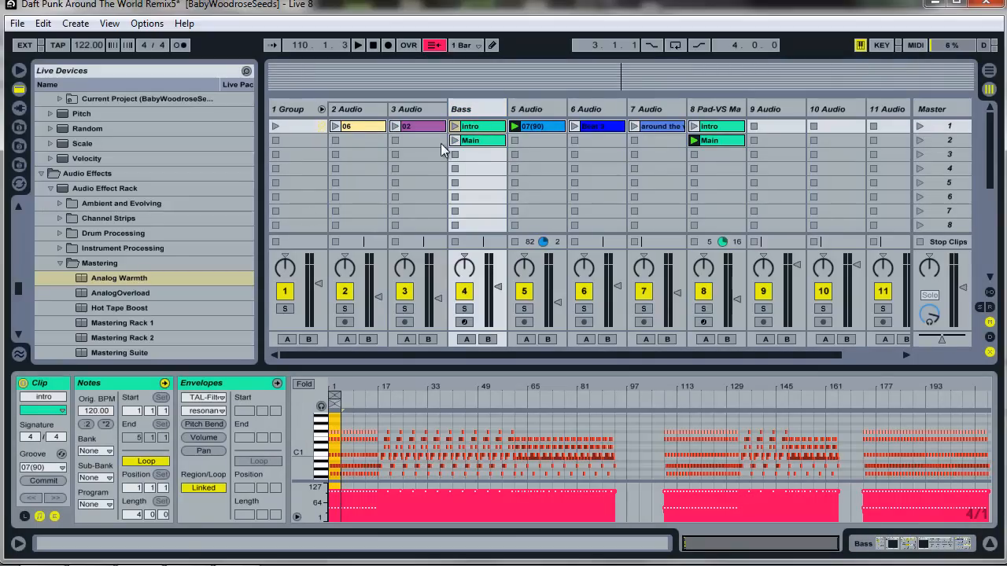
double_click(467, 109)
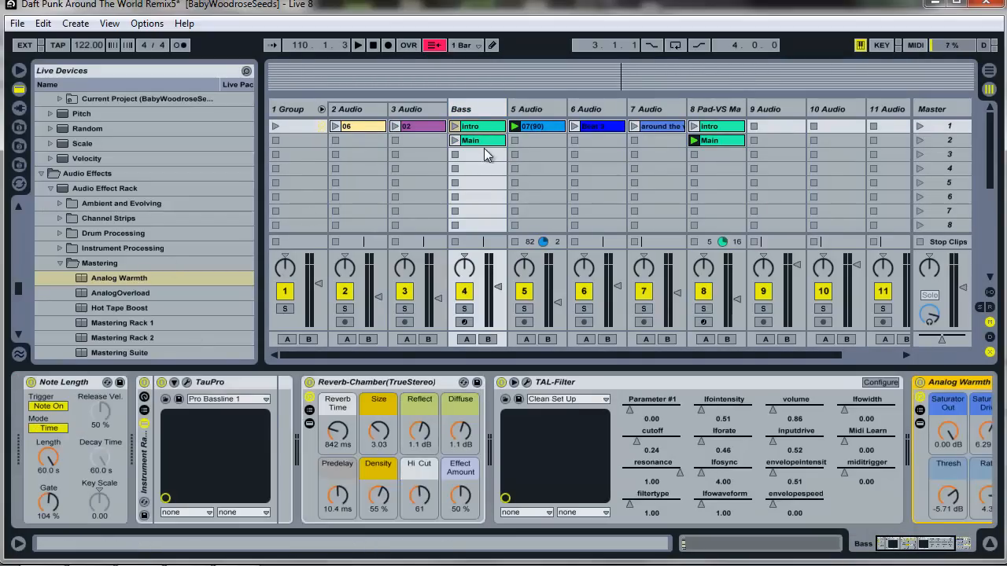
left_click(480, 127)
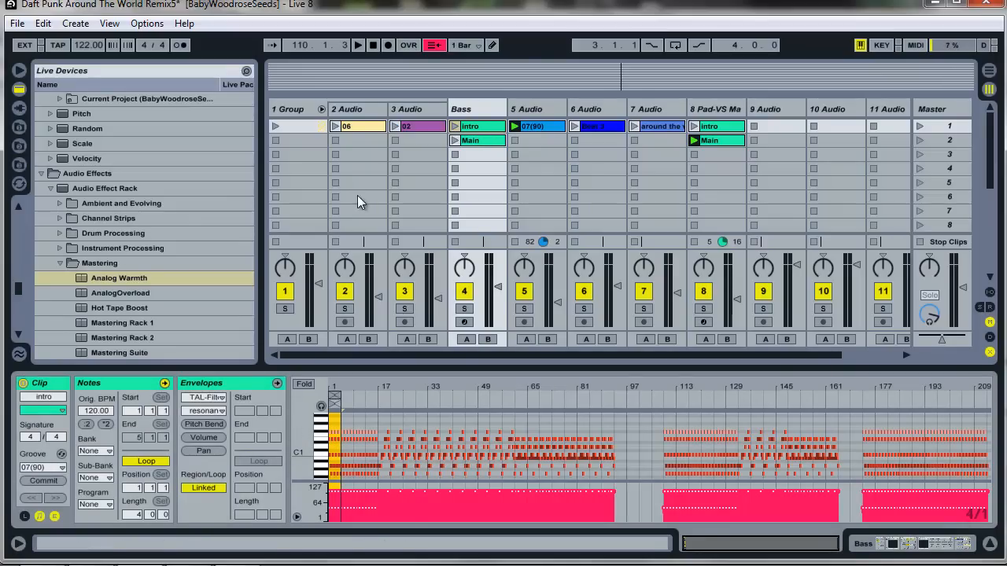
left_click(466, 109)
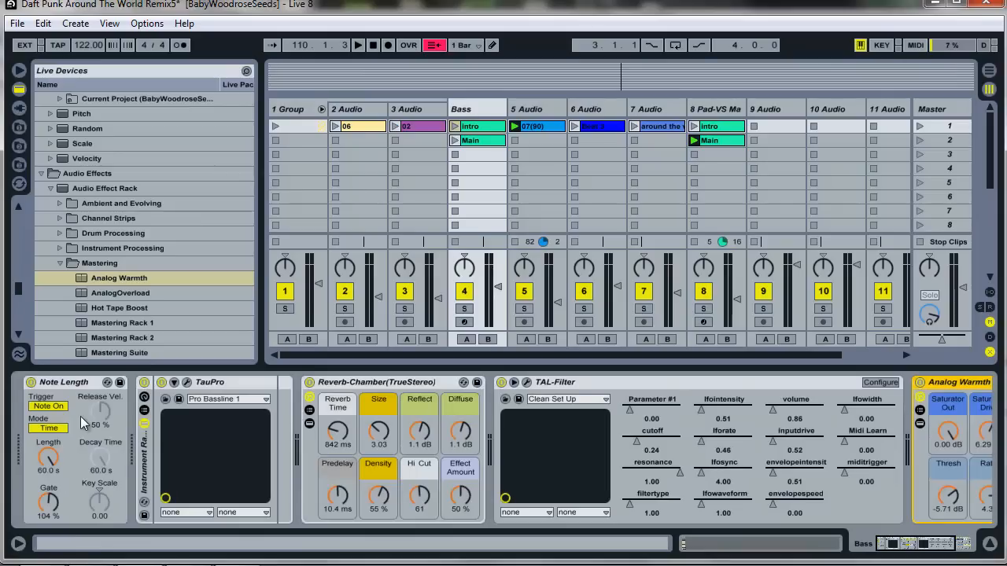
- Locate the Note Length device among the MIDI Effects in the browser using Hot-Swap mode
left_click(107, 383)
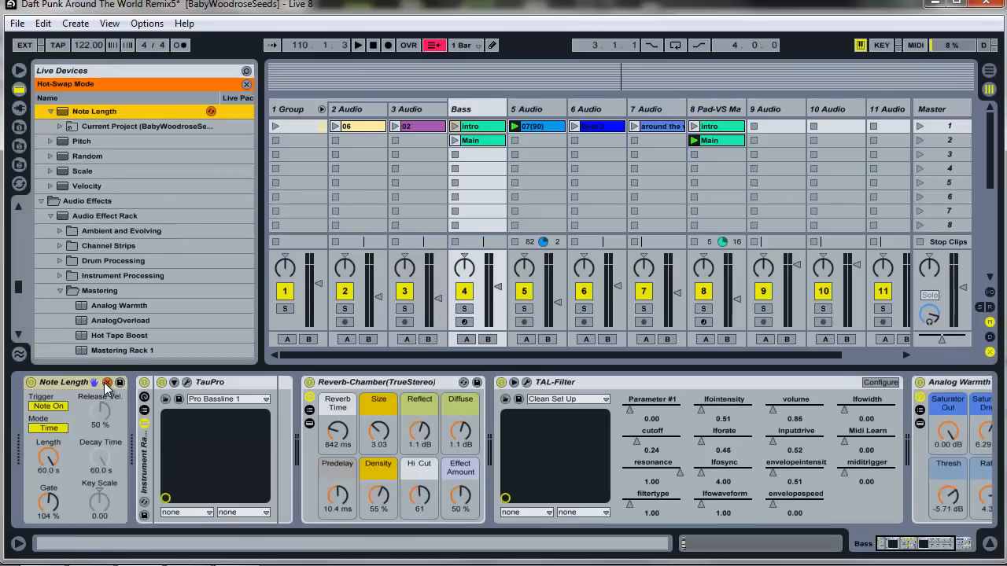
key("Up")
key("Up")
key("Up")
key("Up")
key("Up")
key("Up")
key("Up")
key("Up")
key("Up")
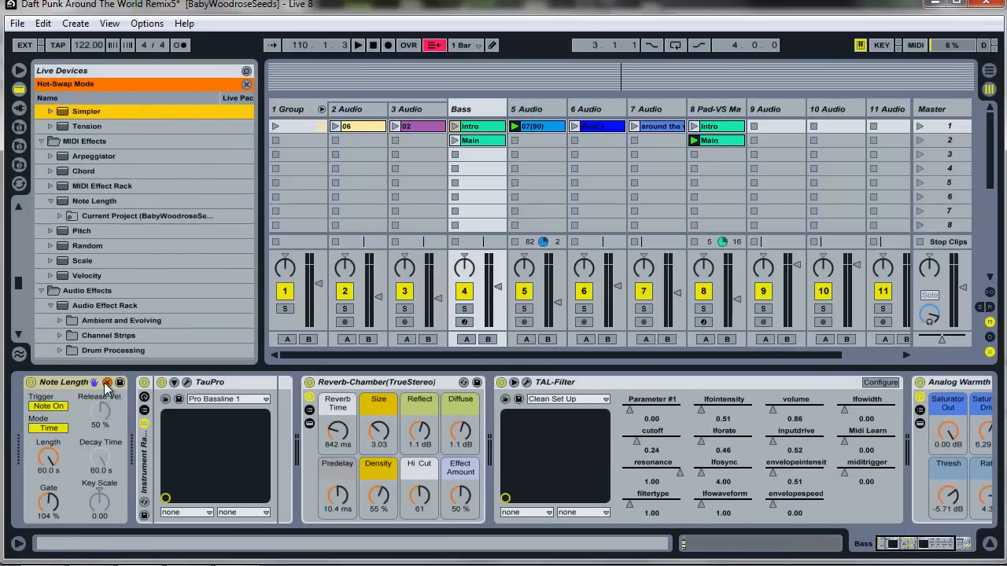
key("Down")
key("Down")
key("Down")
key("Down")
key("Down")
key("Down")
key("Up")
key("Left")
key("Right")
key("Down")
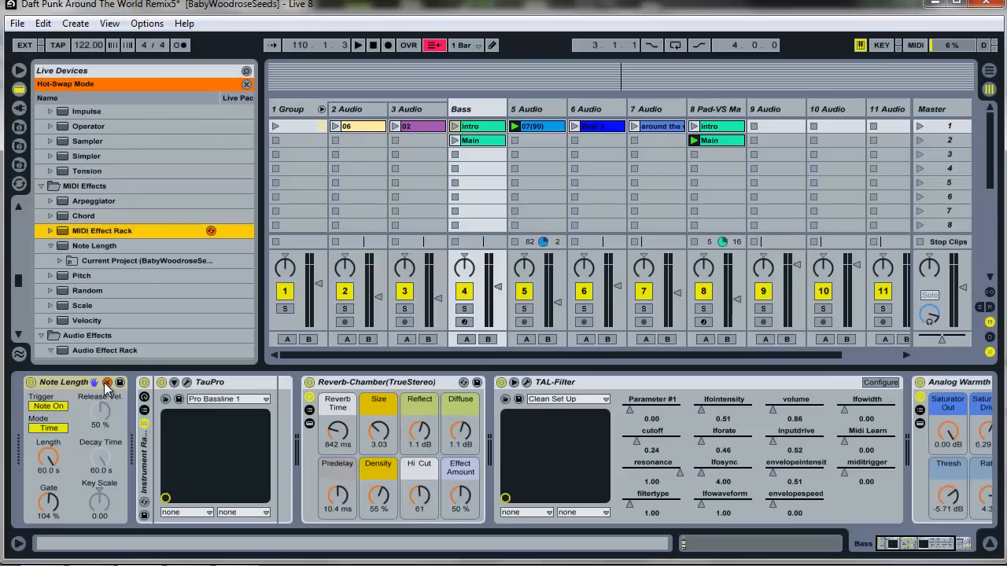
key("Down")
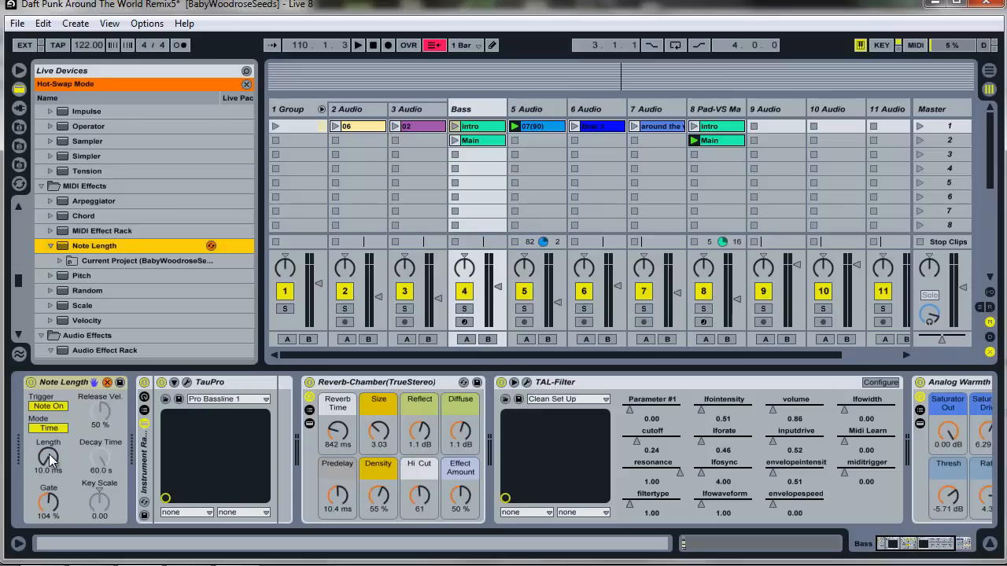
- Set the Bass track's Note Length time to 10.0 ms and play its Main clip with the pad track stopped
left_click_drag(48, 457, 49, 535)
left_click(693, 155)
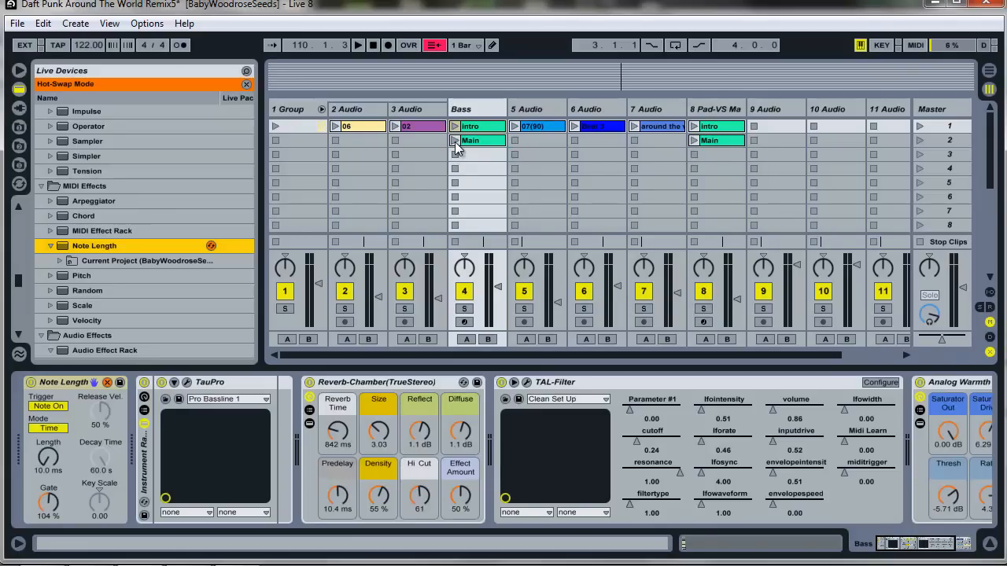
left_click(454, 141)
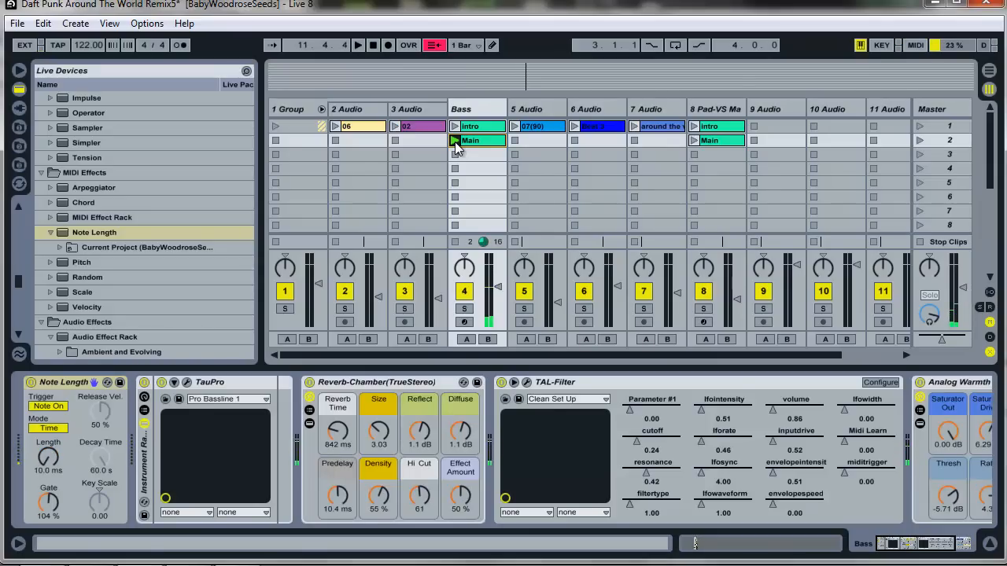
- Open the TauPro synth editor on the Bass track to inspect its settings, and close it
left_click(205, 384)
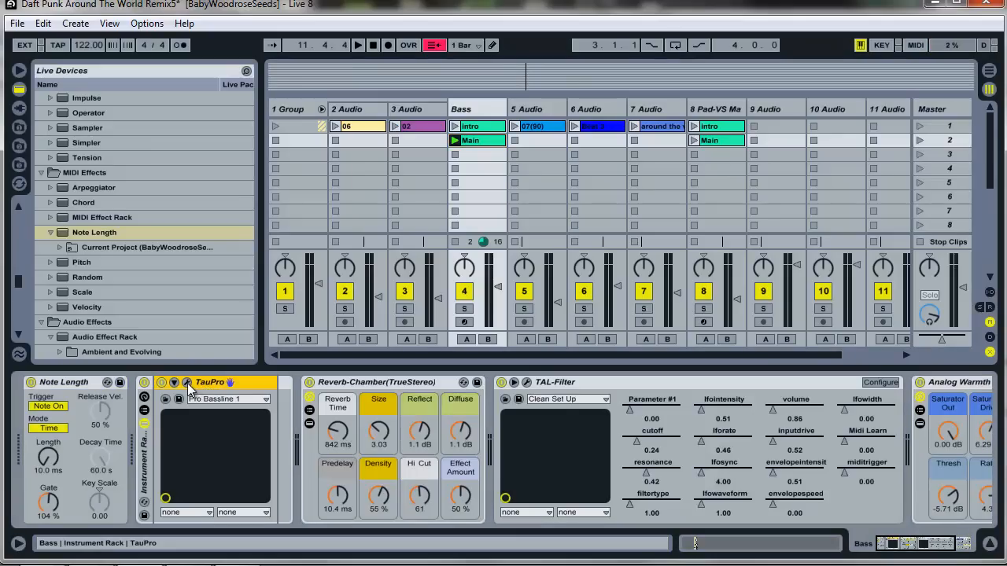
left_click(186, 382)
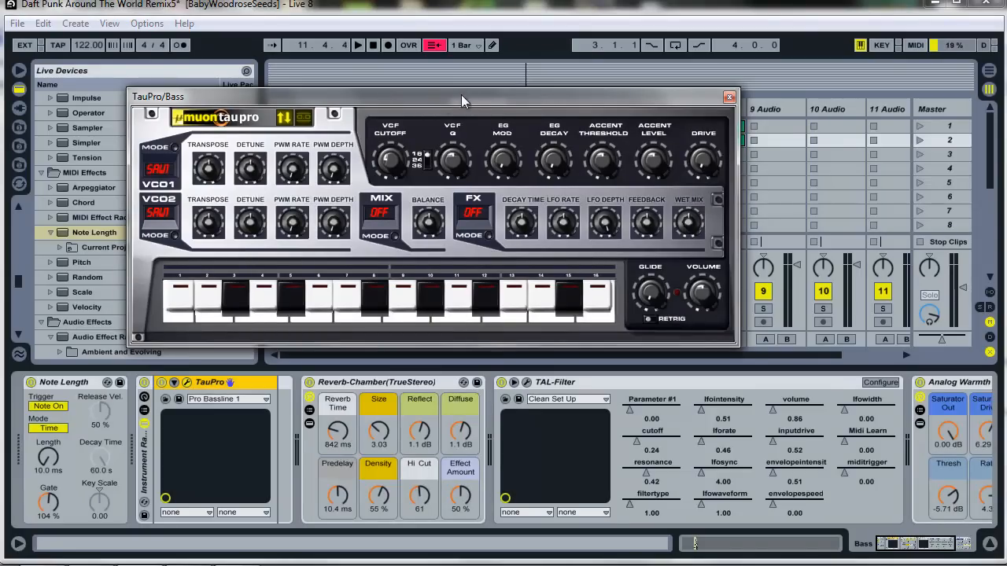
left_click(729, 98)
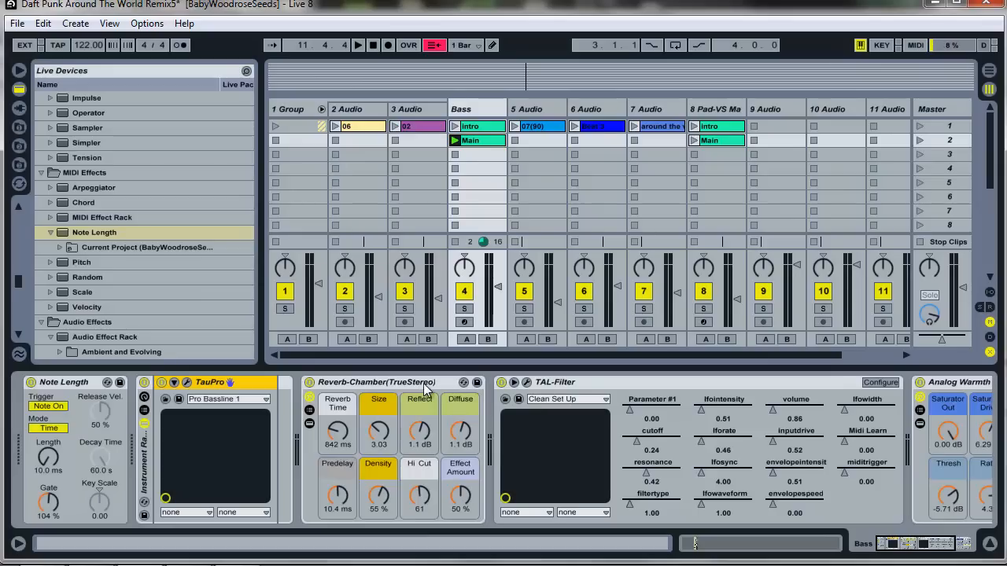
- Inspect the TAL-Filter editor with its window moved aside while playing the Bass Main clip, and close it
left_click(527, 382)
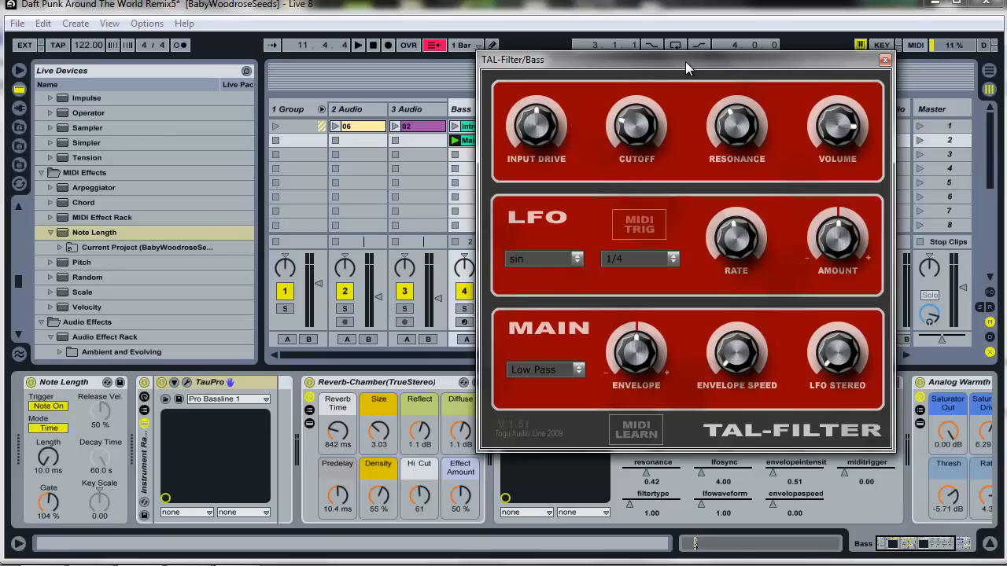
left_click_drag(689, 63, 199, 52)
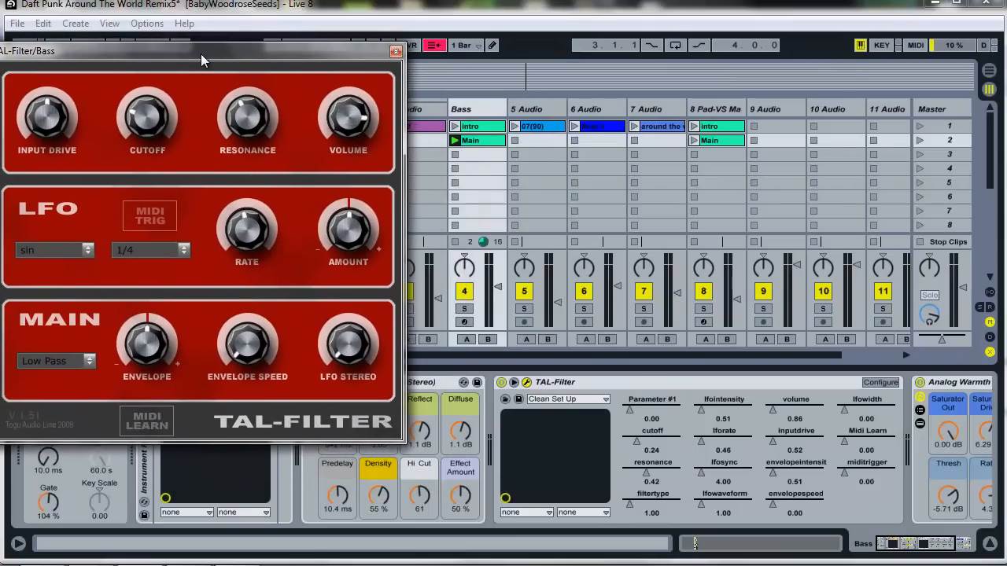
left_click(456, 139)
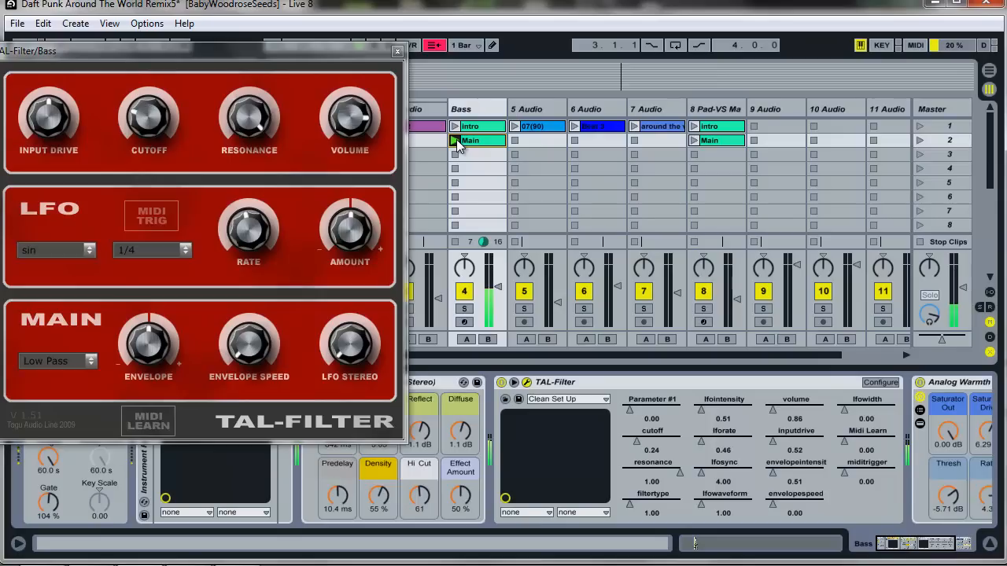
left_click(396, 51)
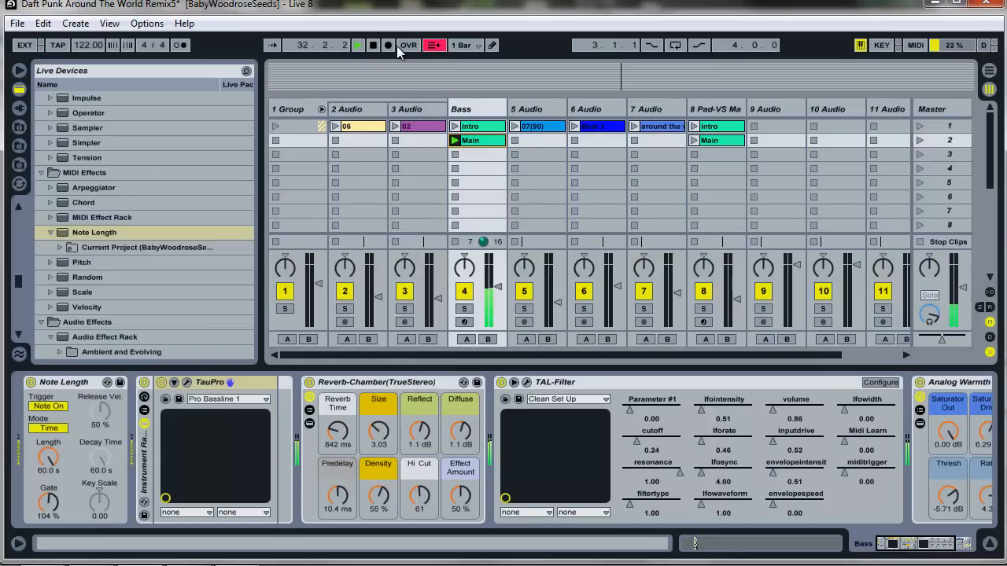
- Turn off the Reverb-Chamber, TAL-Filter and Analog Warmth effects on the Bass track
left_click(309, 383)
left_click(502, 383)
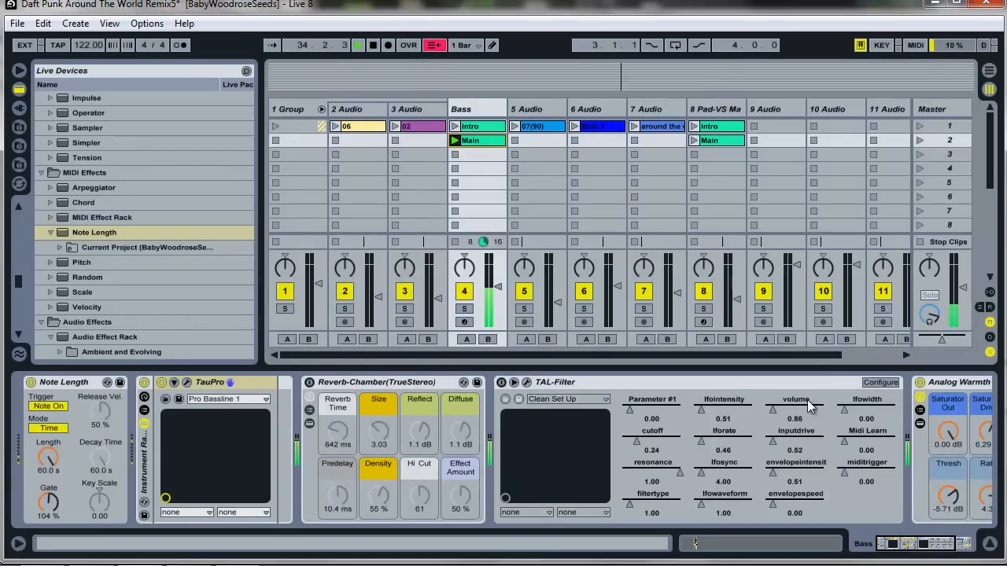
left_click(922, 383)
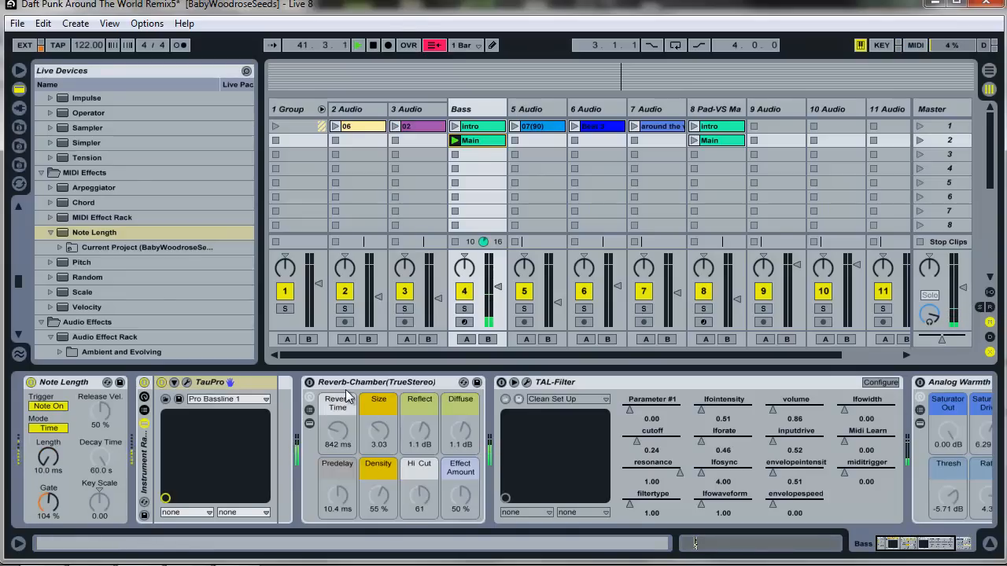
- Turn the Bass track's Reverb-Chamber, TAL-Filter and Analog Warmth effects back on while its Main clip plays, and stop playback
left_click(310, 385)
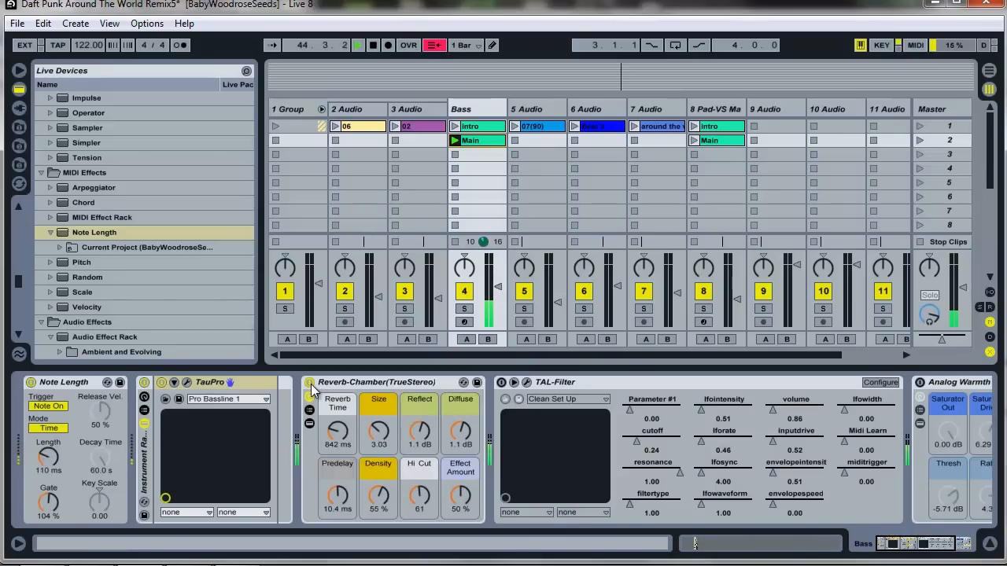
left_click(311, 383)
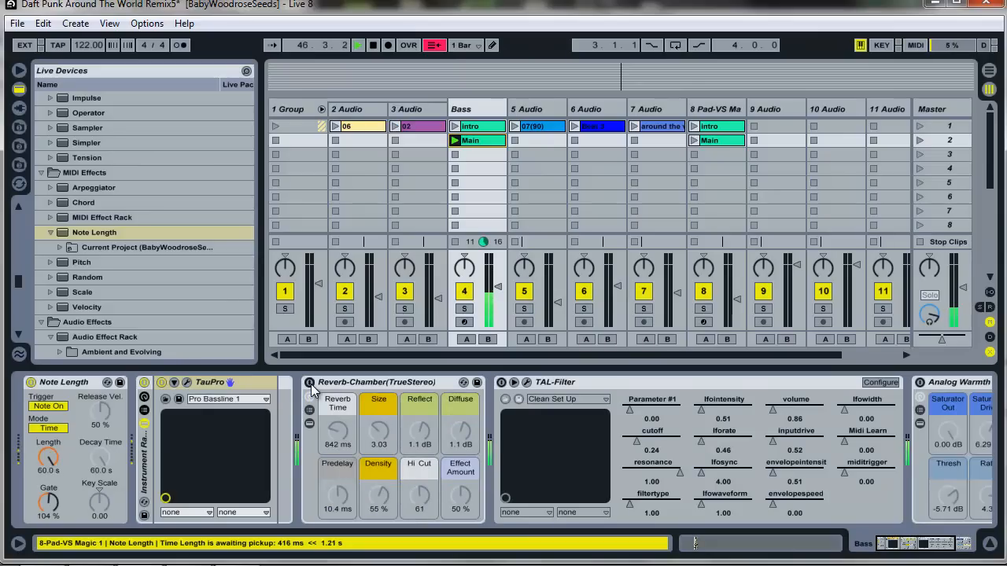
left_click(310, 384)
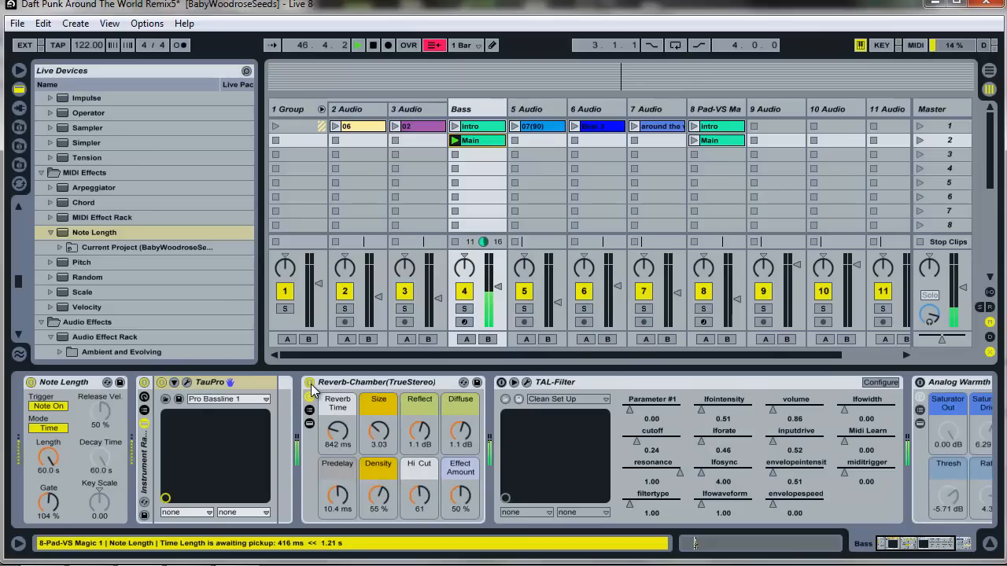
left_click(502, 383)
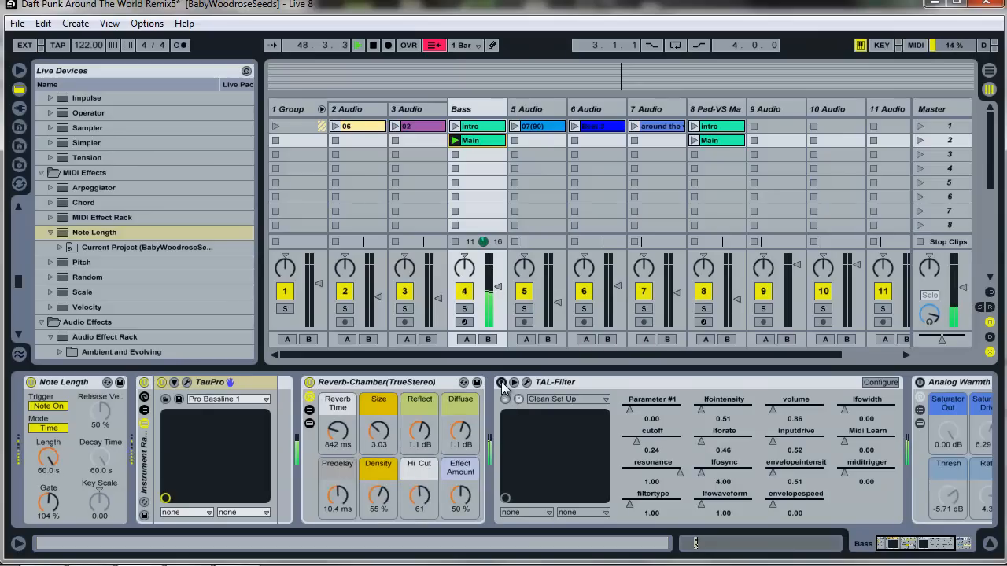
left_click(501, 383)
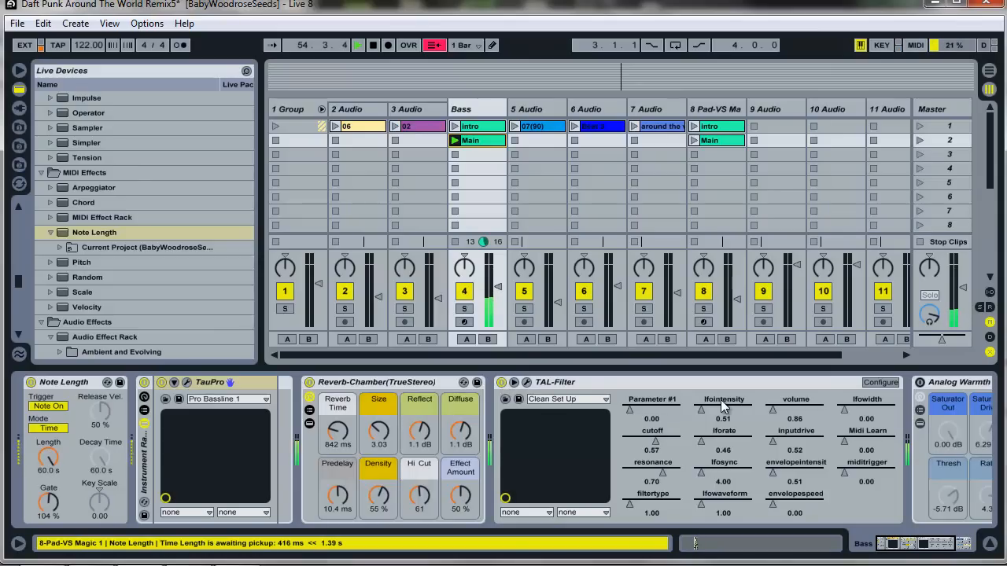
left_click(919, 383)
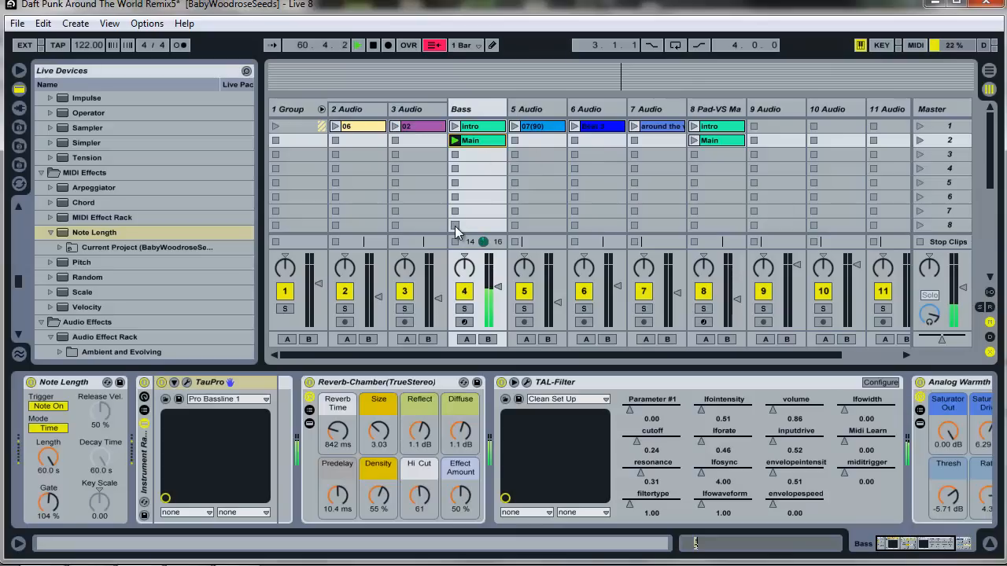
key("space")
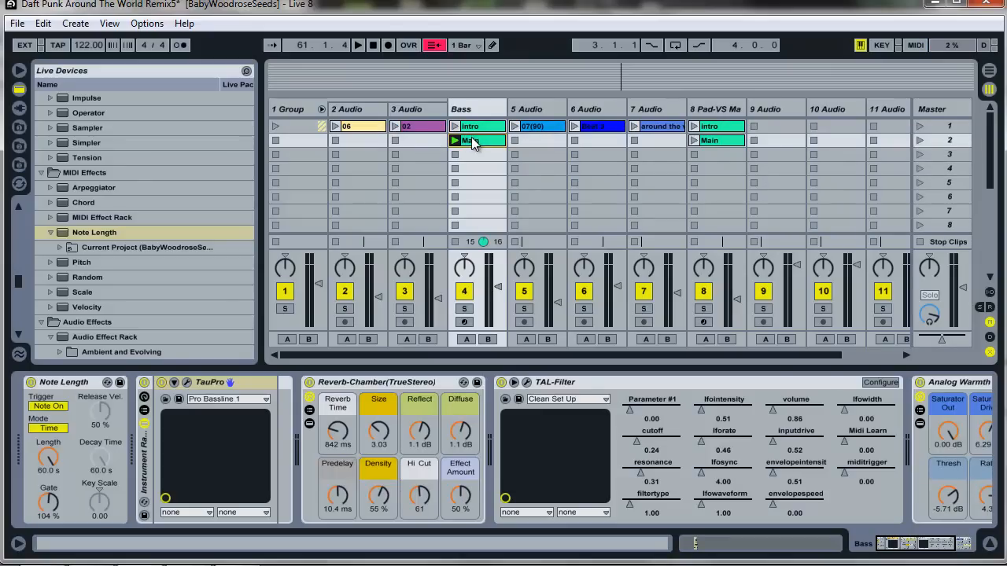
- Compare the MIDI notes in the Main clips of the 8 Pad-VS Magic and Bass tracks
left_click(724, 105)
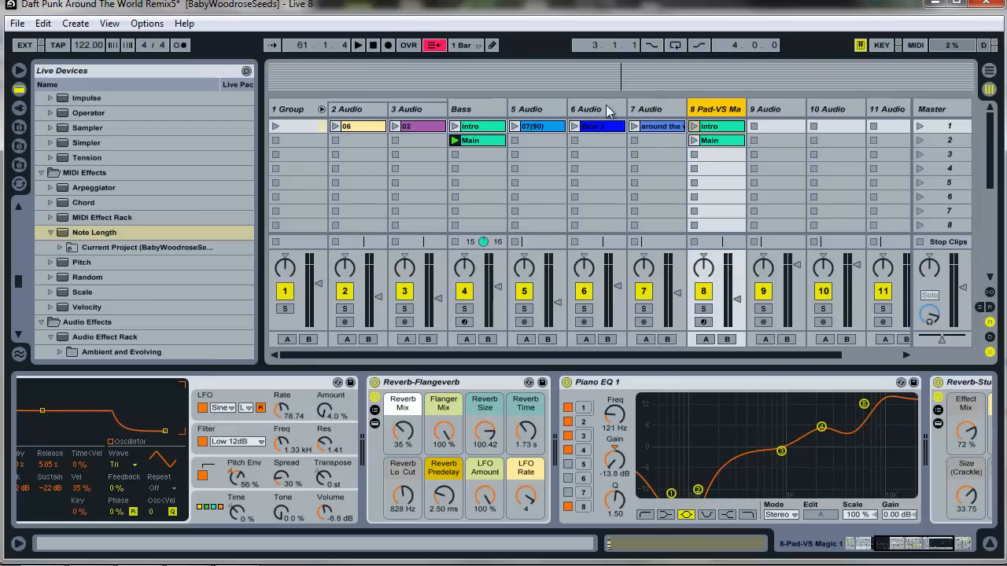
left_click(714, 142)
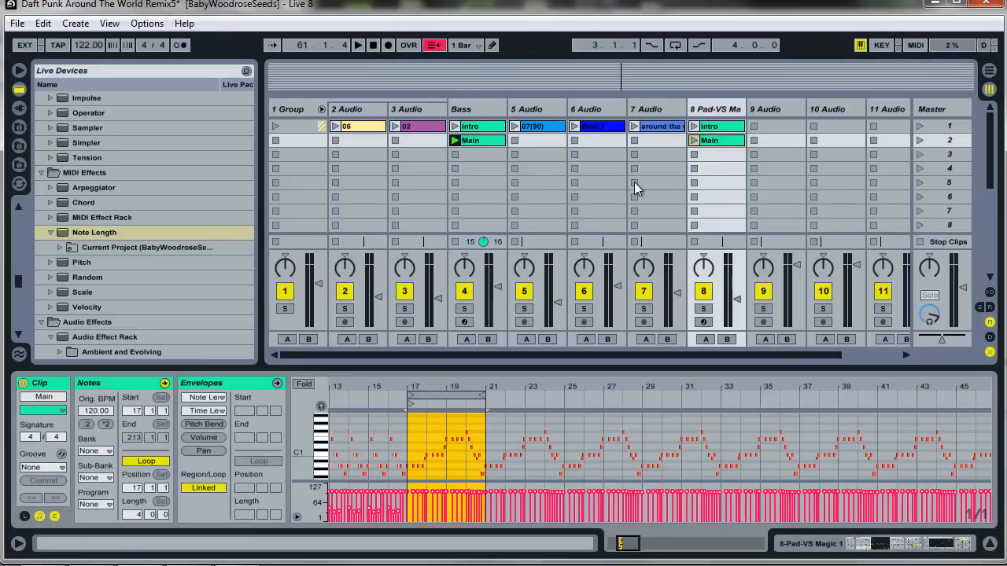
left_click(490, 143)
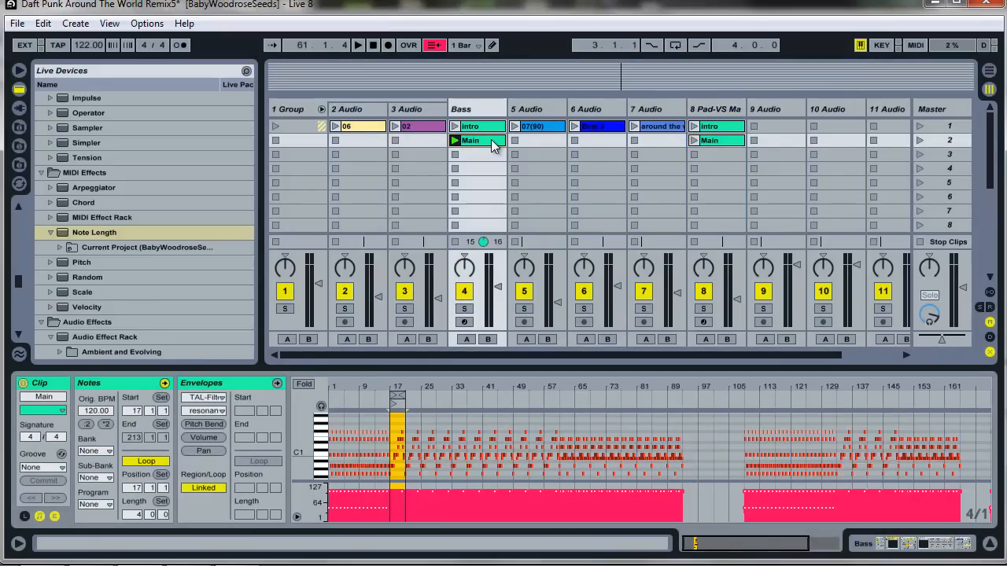
left_click_drag(407, 385, 405, 385)
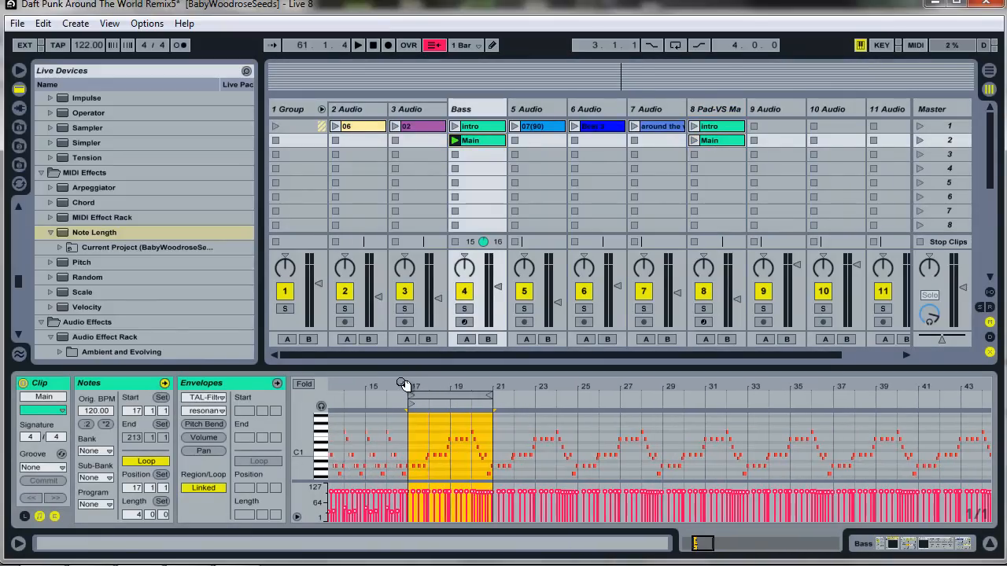
left_click(731, 140)
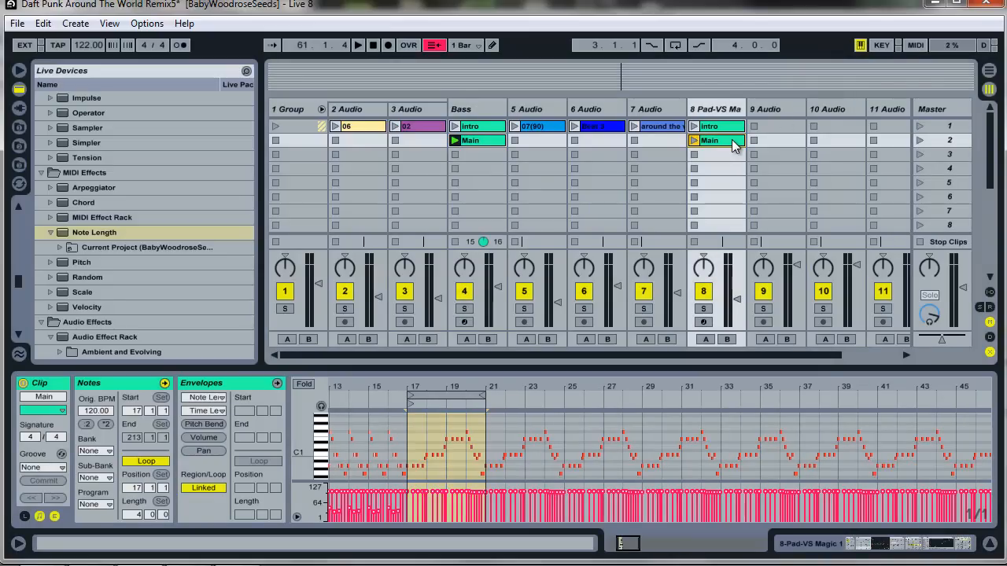
- Play the Main clip of the 8 Pad-VS Magic track with the Bass track stopped, and display the pad track's devices
left_click(454, 155)
left_click(693, 141)
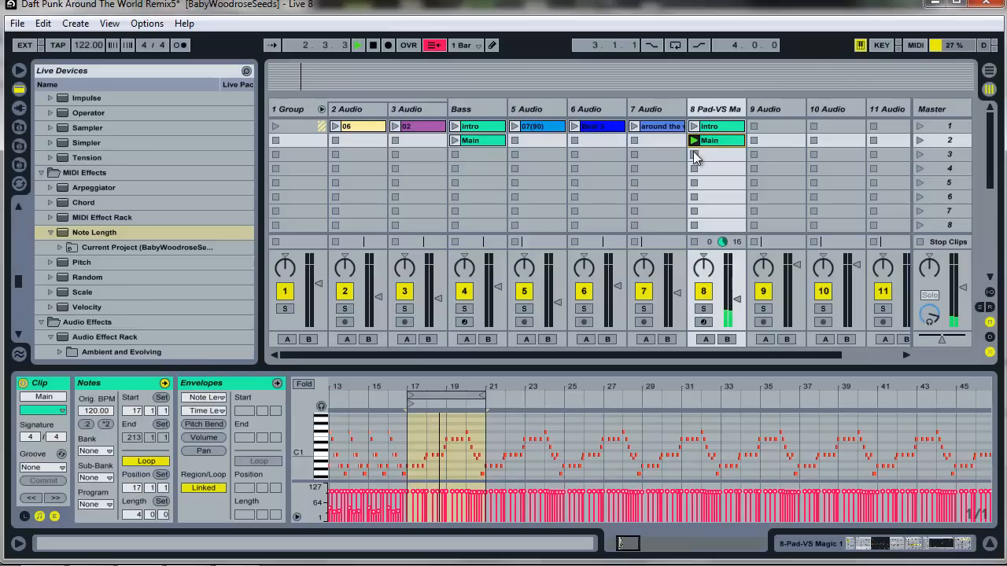
left_click(716, 113)
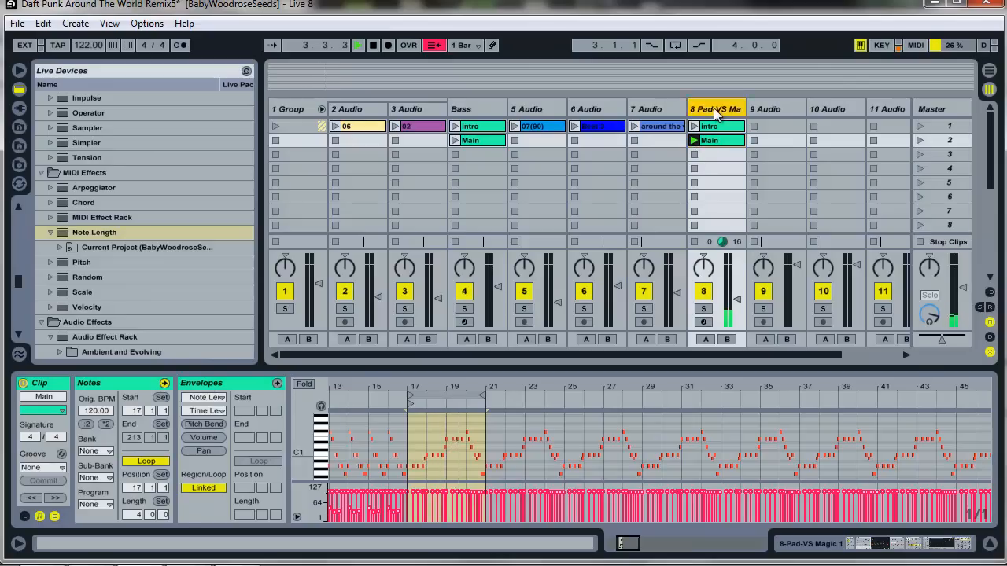
double_click(716, 113)
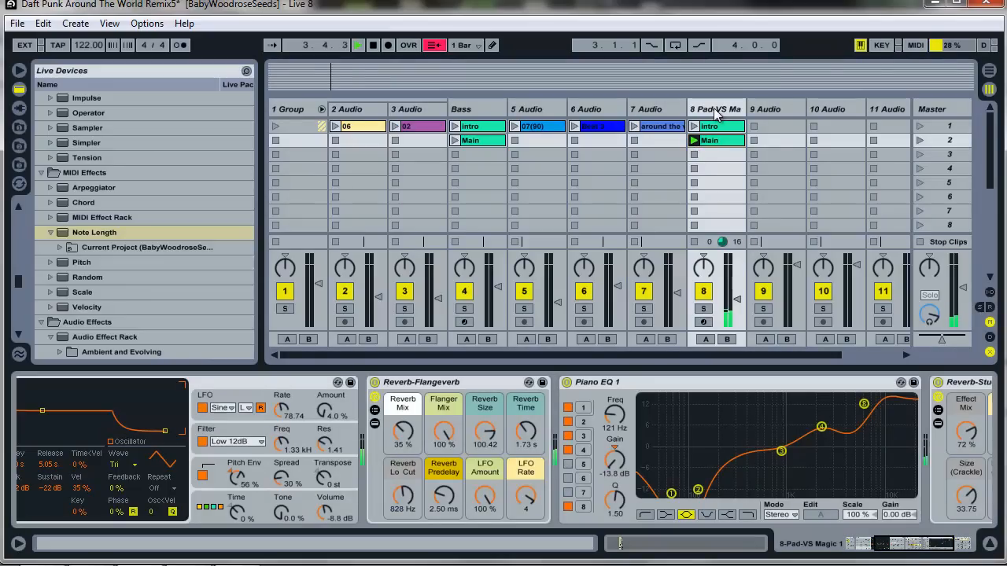
- Turn off the Reverb-Studio Reverb, Piano EQ 1 and Reverb-Flangeverb effects on the pad track
left_click(899, 541)
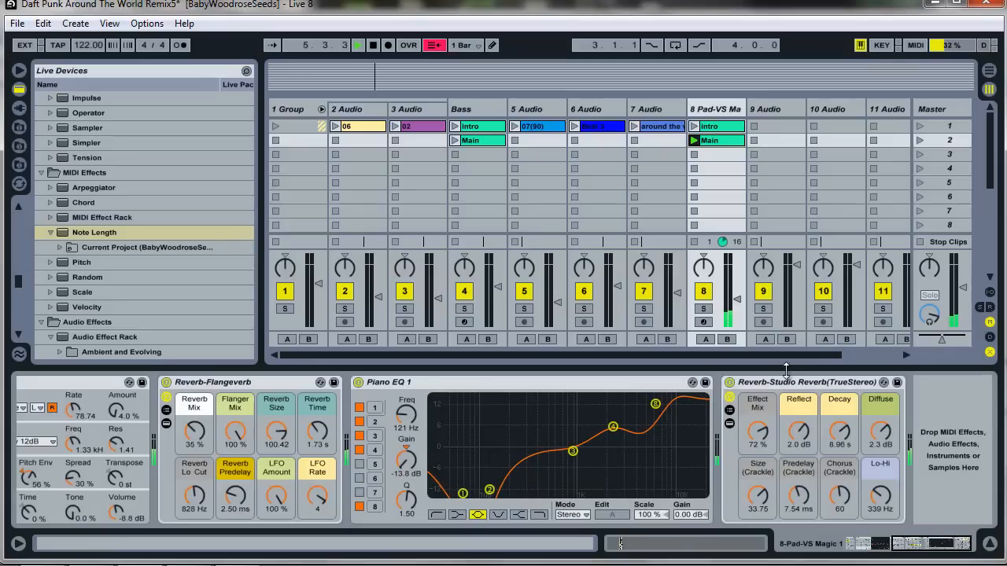
left_click(729, 384)
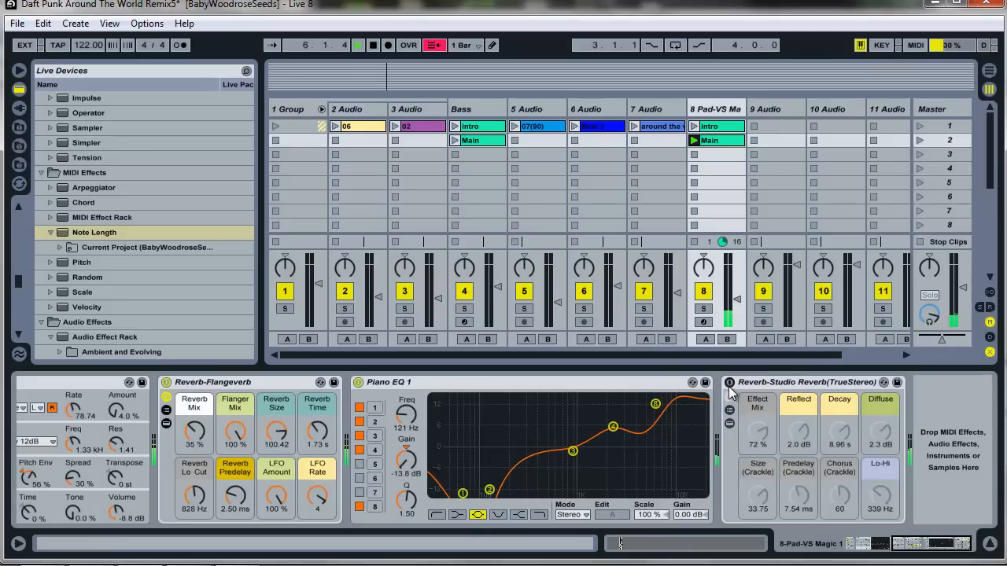
left_click(359, 383)
left_click(166, 382)
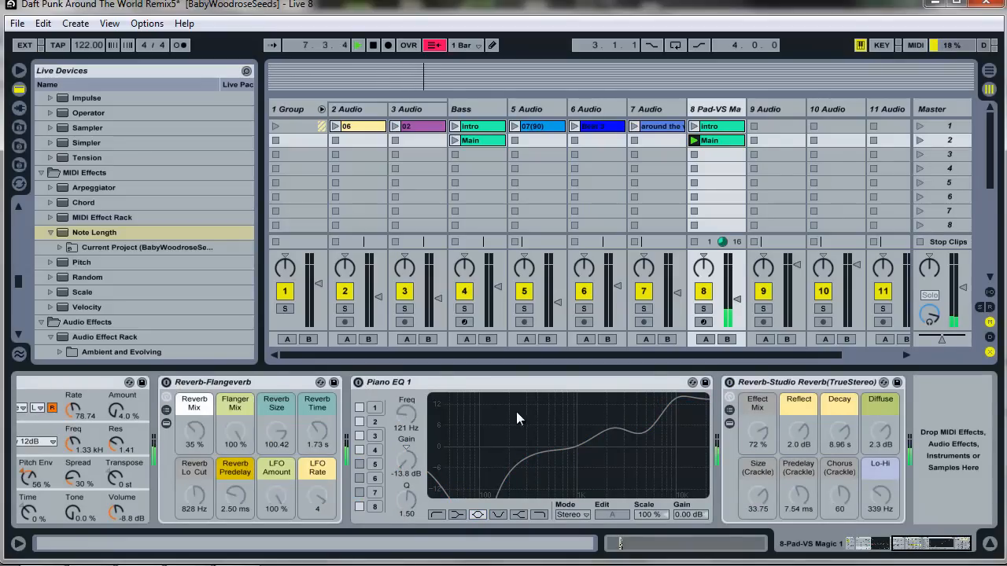
- Toggle the Pad-VS Magic 1 instrument off and on to compare the sound, and turn Reverb-Flangeverb back on
left_click_drag(948, 551, 838, 541)
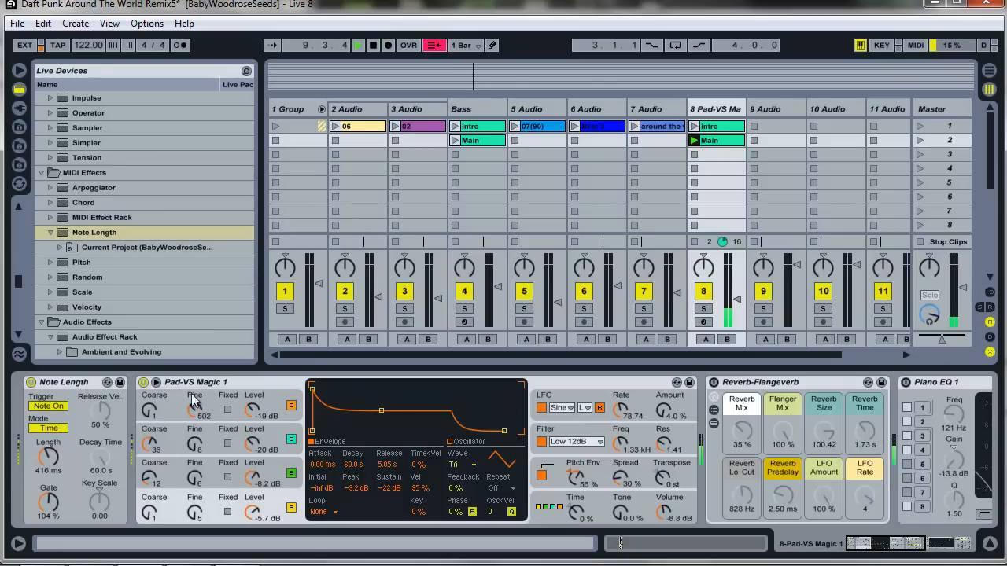
left_click(143, 382)
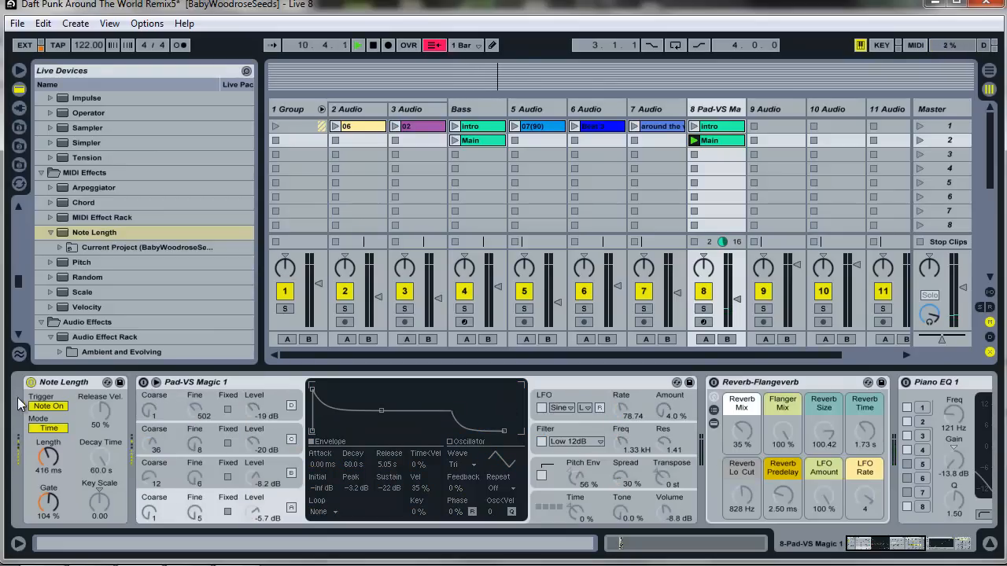
left_click(143, 382)
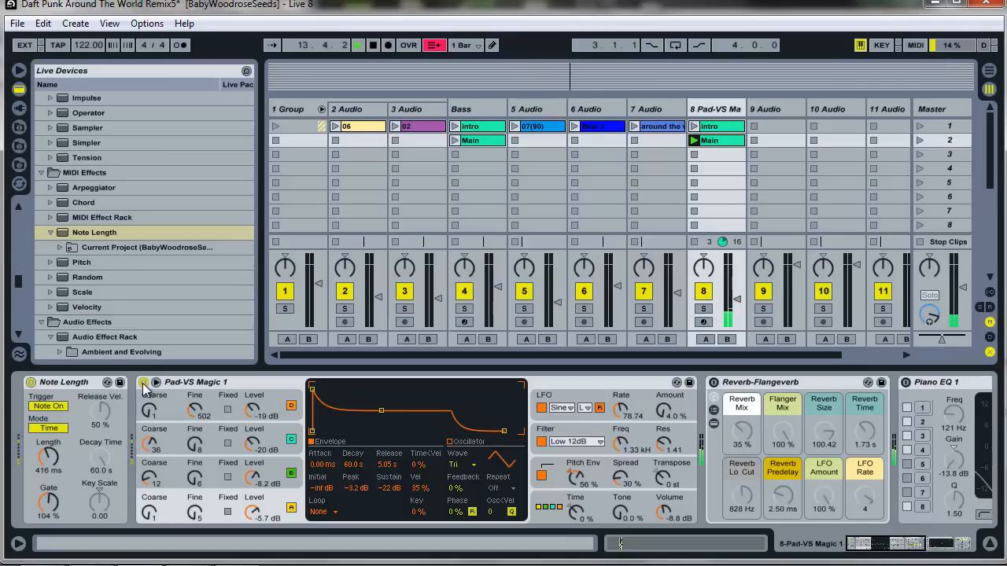
left_click(714, 383)
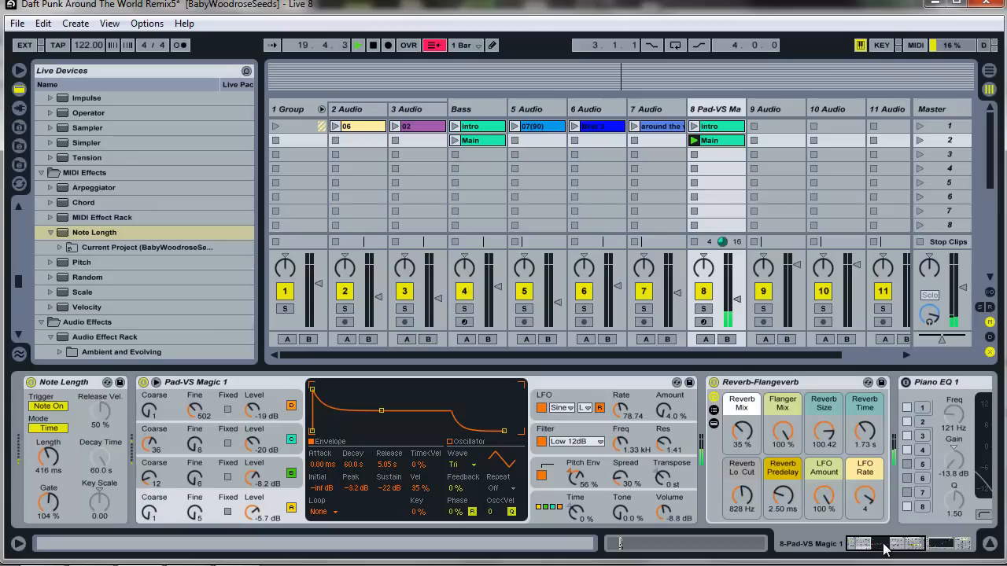
- Raise the volume of the 8 Pad-VS Magic track while its Main clip plays
left_click_drag(886, 548, 919, 540)
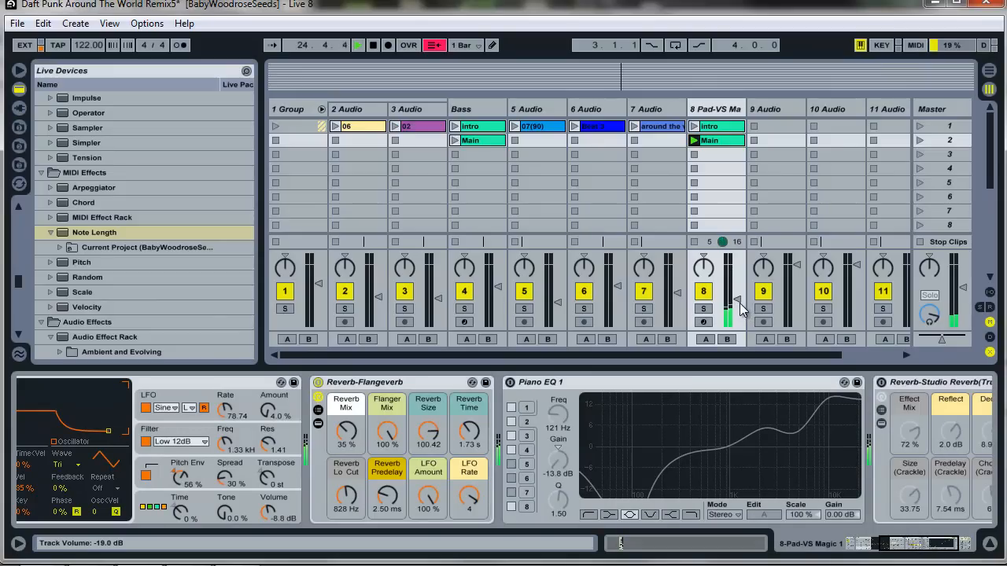
left_click_drag(733, 323, 733, 308)
scroll(733, 308, "up", 3)
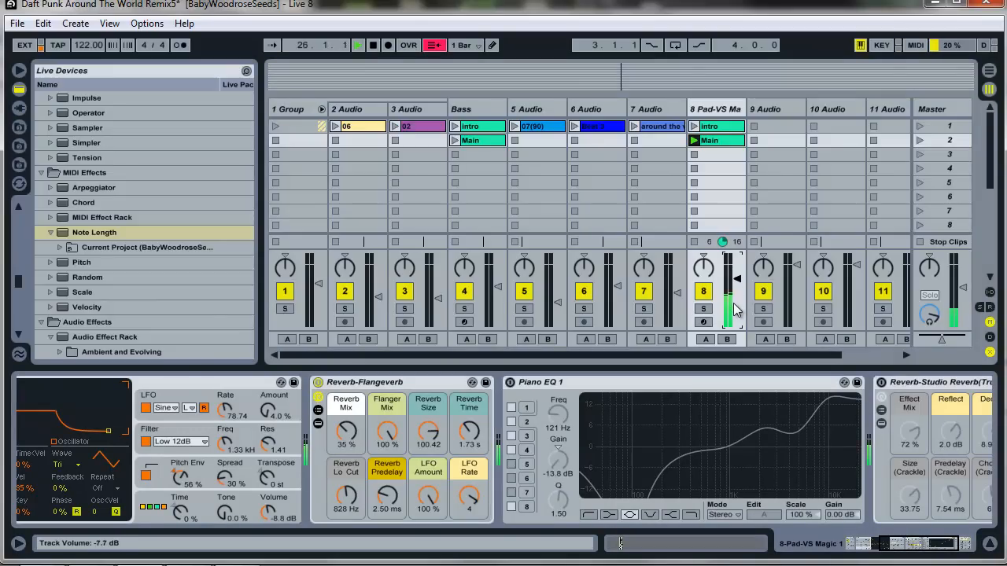
scroll(733, 308, "down", 2)
scroll(733, 309, "down", 1)
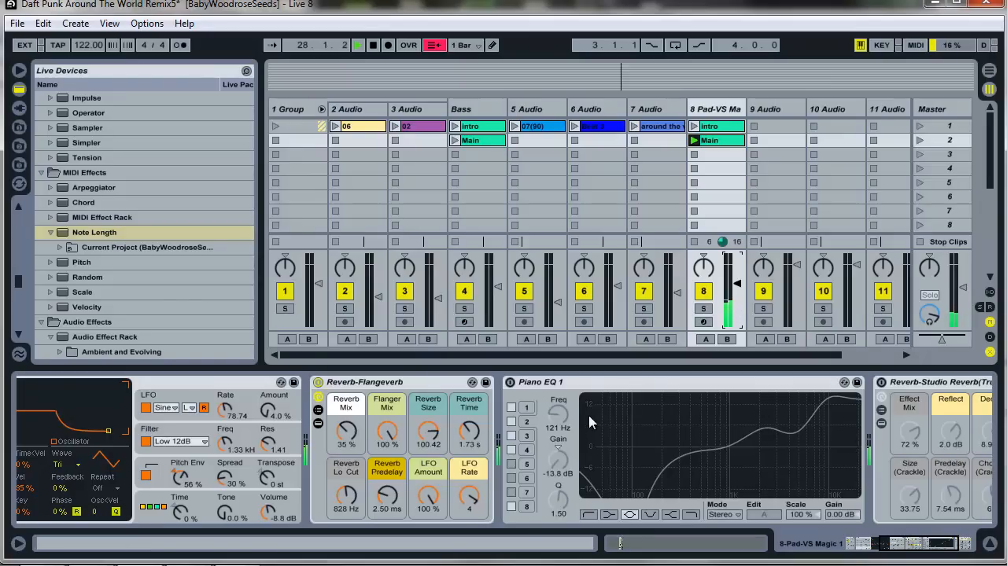
- Compare the pad sound with Piano EQ 1 on and off, leaving it on, and turn Reverb-Studio Reverb back on
left_click(509, 383)
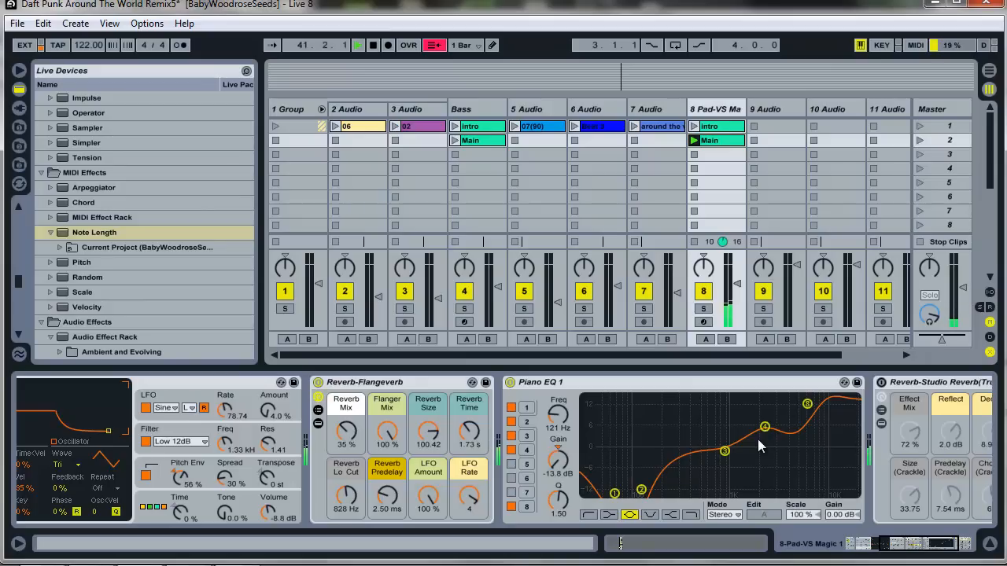
left_click(510, 382)
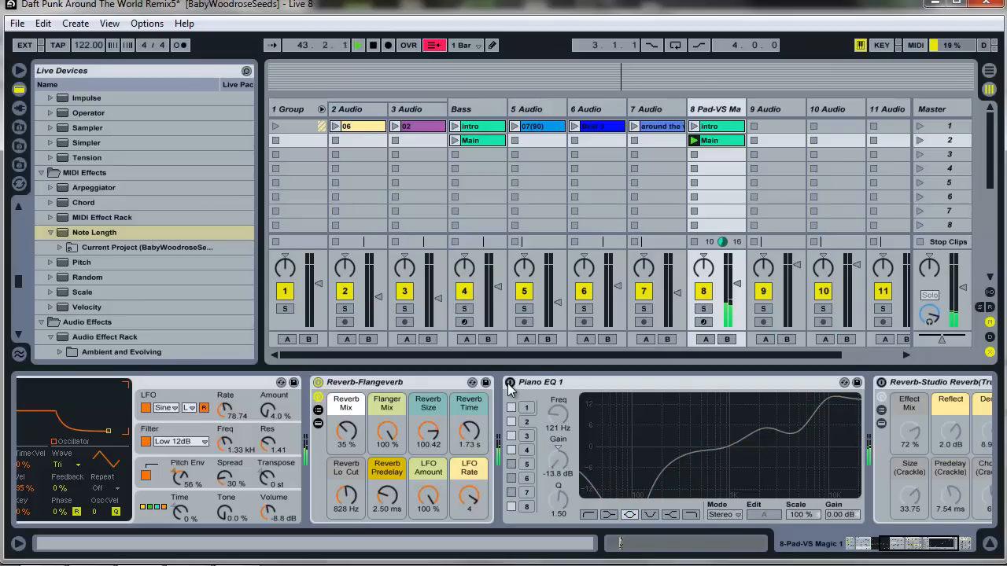
left_click(510, 383)
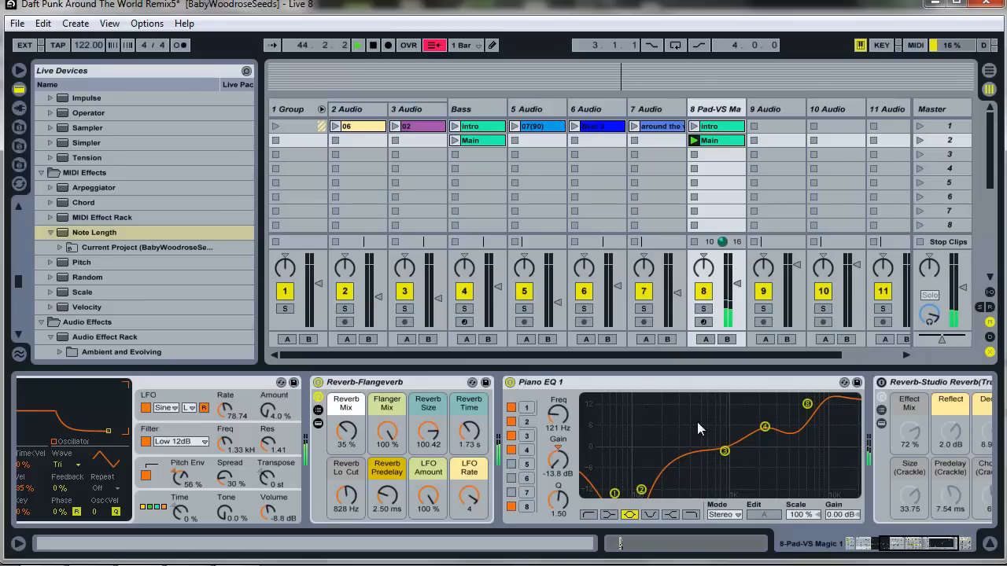
left_click(881, 383)
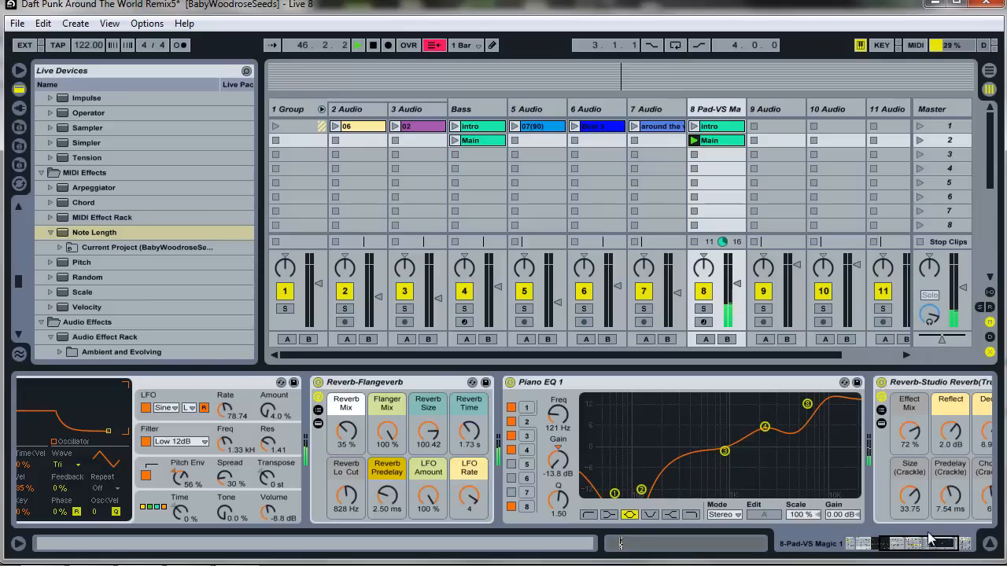
left_click_drag(932, 543, 947, 548)
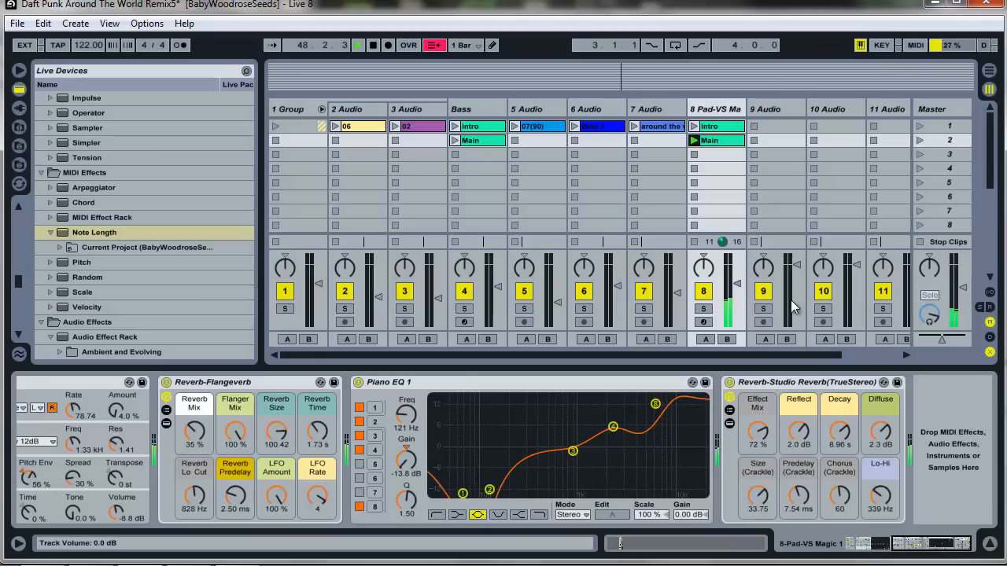
- Lower the pad track's volume slightly and stop its Main clip
left_click_drag(738, 284, 735, 290)
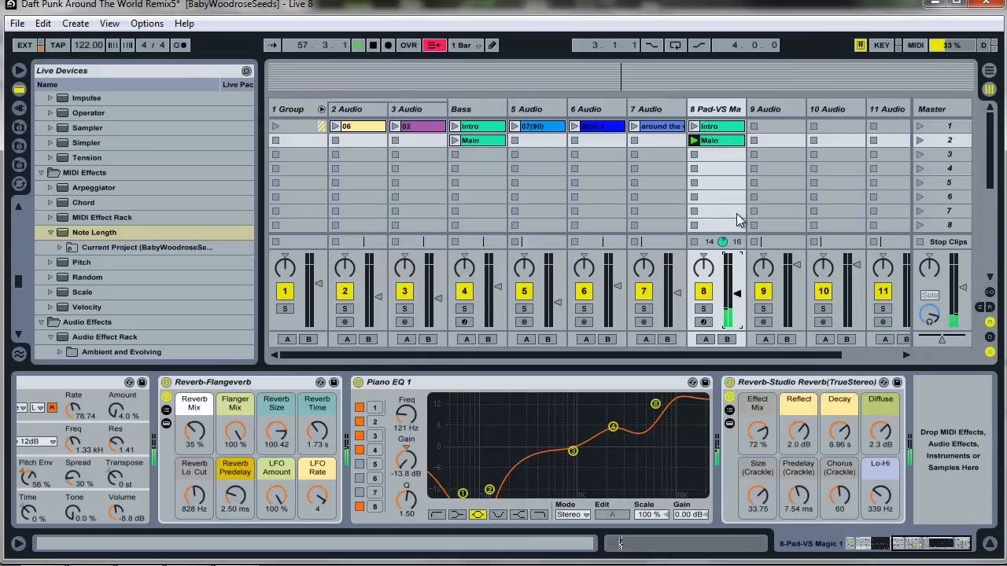
left_click(692, 242)
- View the 5 Audio track's effects, and play the Beat 3 clip on the 6 Audio track with its effects displayed
left_click(543, 107)
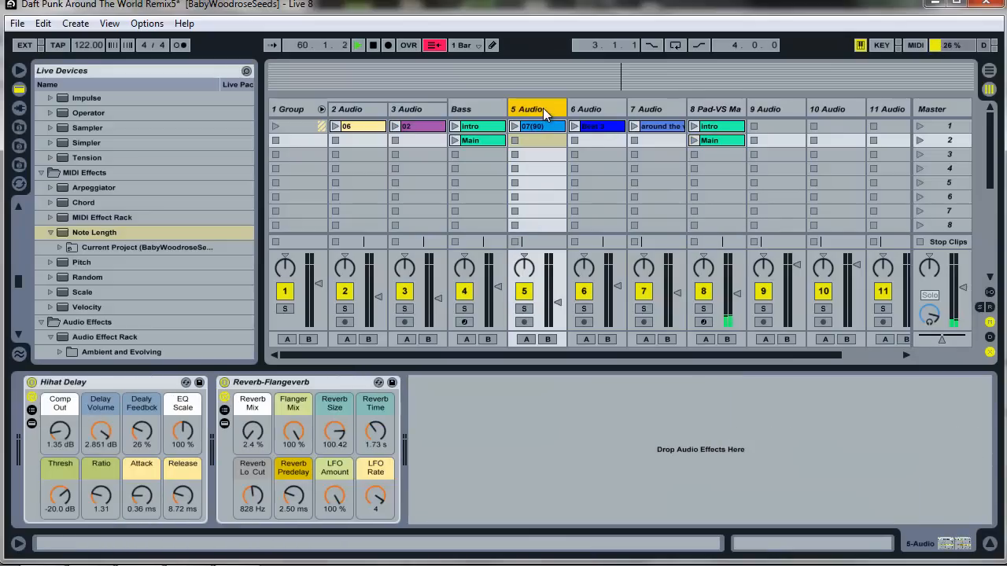
left_click(584, 108)
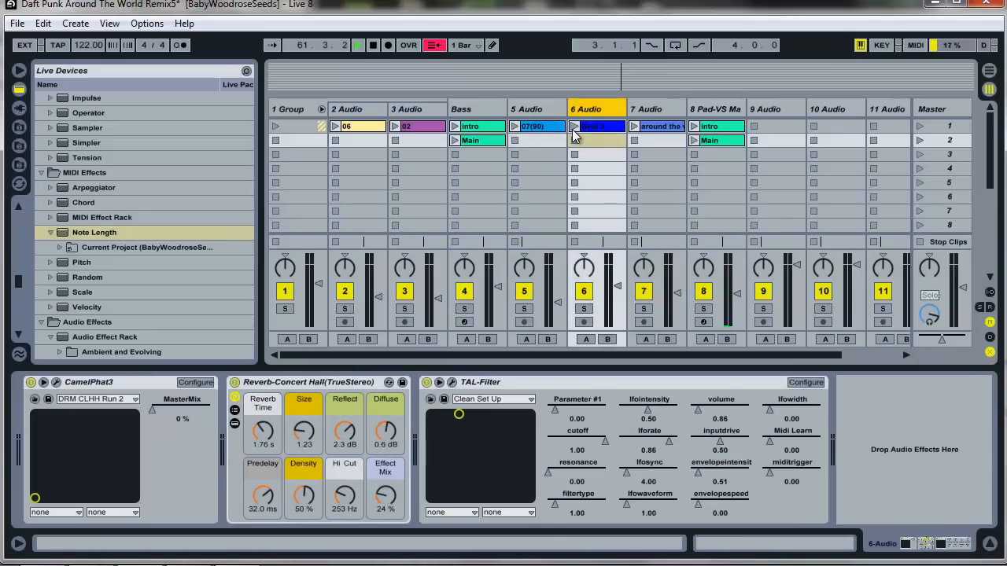
left_click(594, 130)
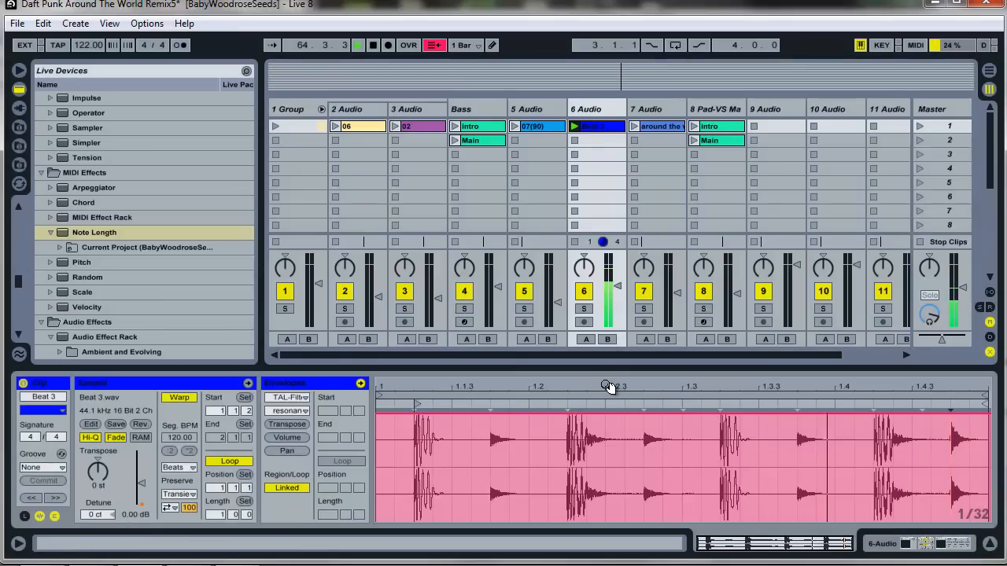
left_click(589, 111)
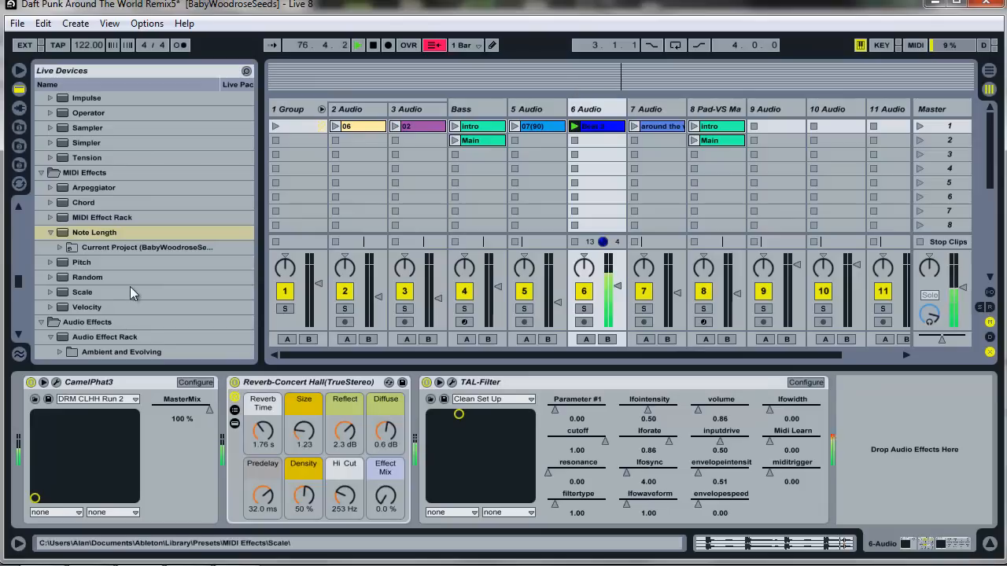
- Open the CamelPhat3 effect on the 6 Audio track and look through its presets, keeping DRM CLHH Run 2
left_click(55, 382)
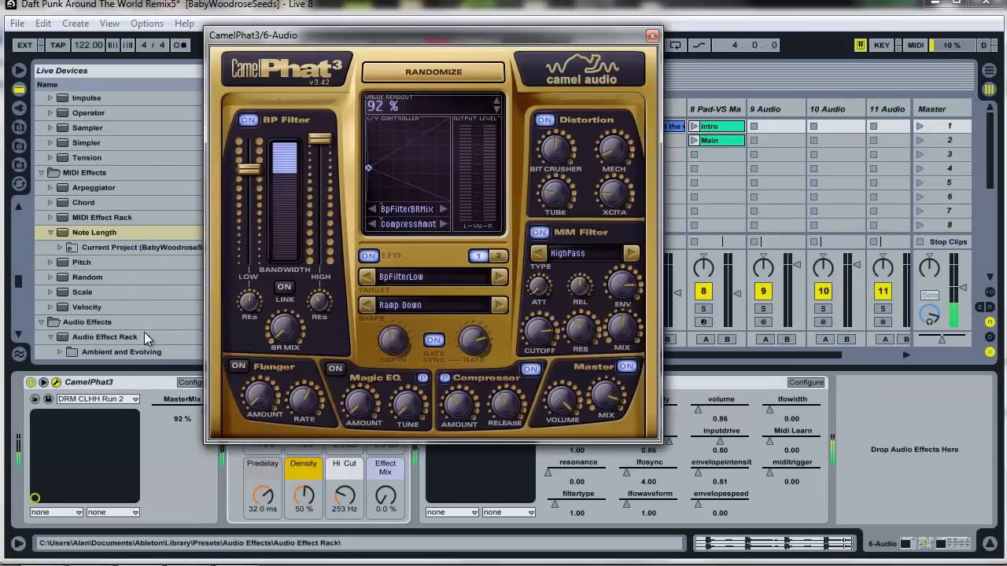
left_click(135, 399)
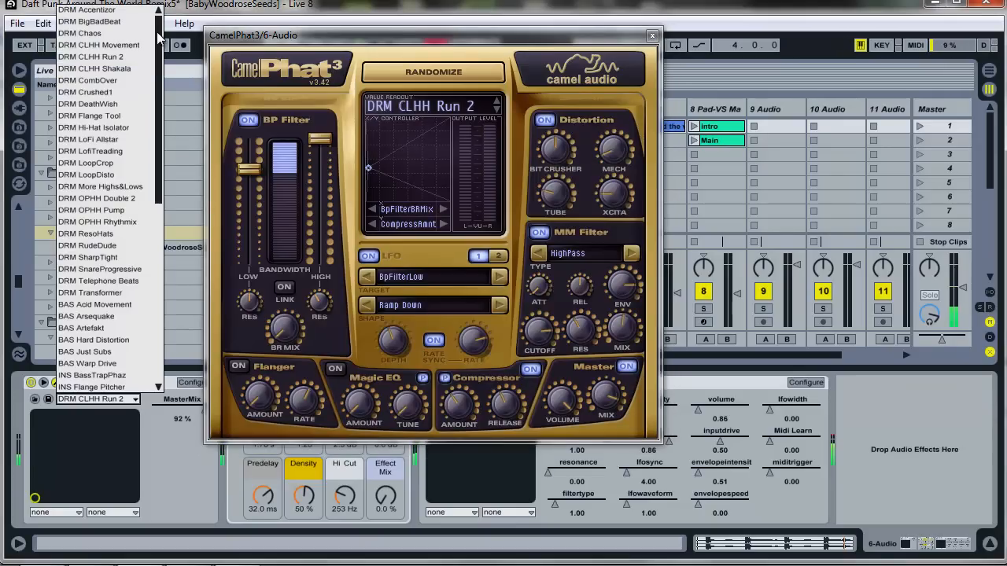
left_click_drag(156, 33, 185, 5)
left_click(288, 10)
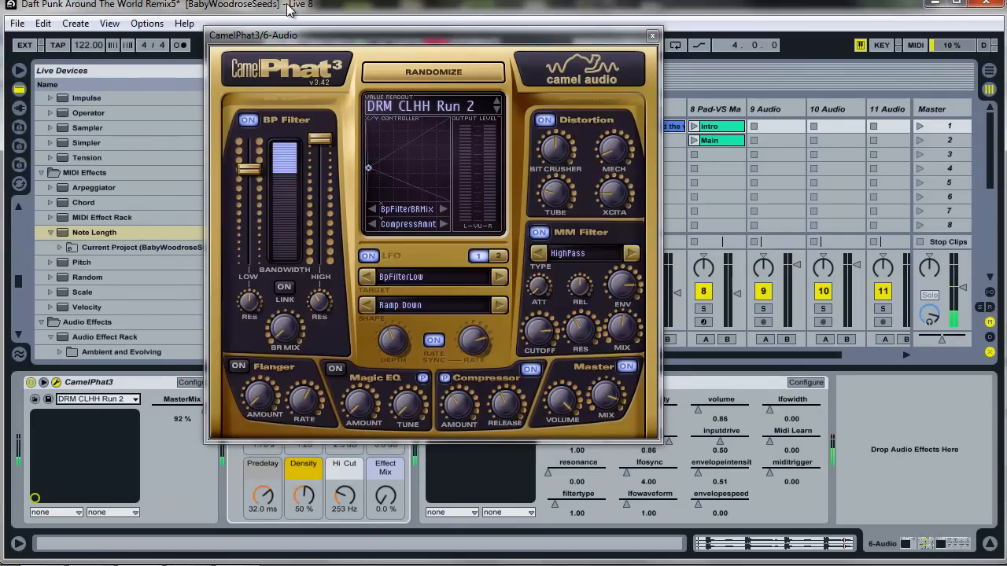
- Sweep CamelPhat3's master Mix repeatedly between 0 % and 100 % while the beat plays, leave it at 0 % and close the plug-in window
mouse_move(611, 395)
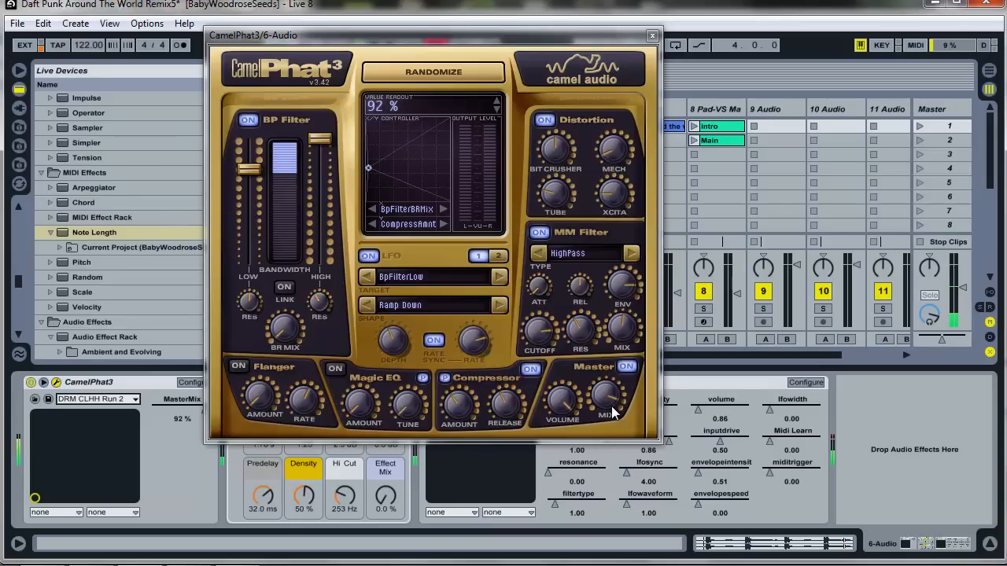
scroll(612, 407, "down", 10)
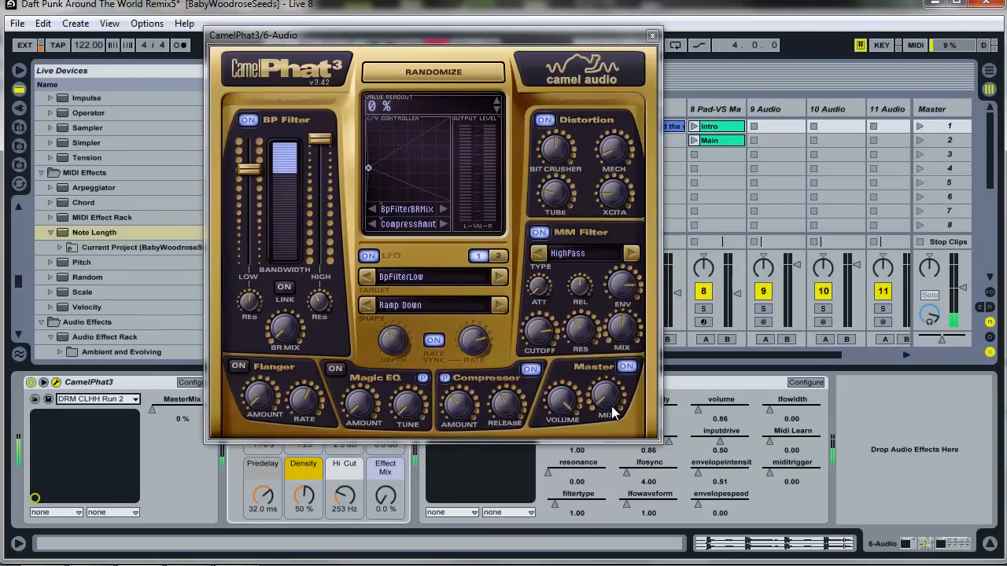
scroll(612, 409, "up", 10)
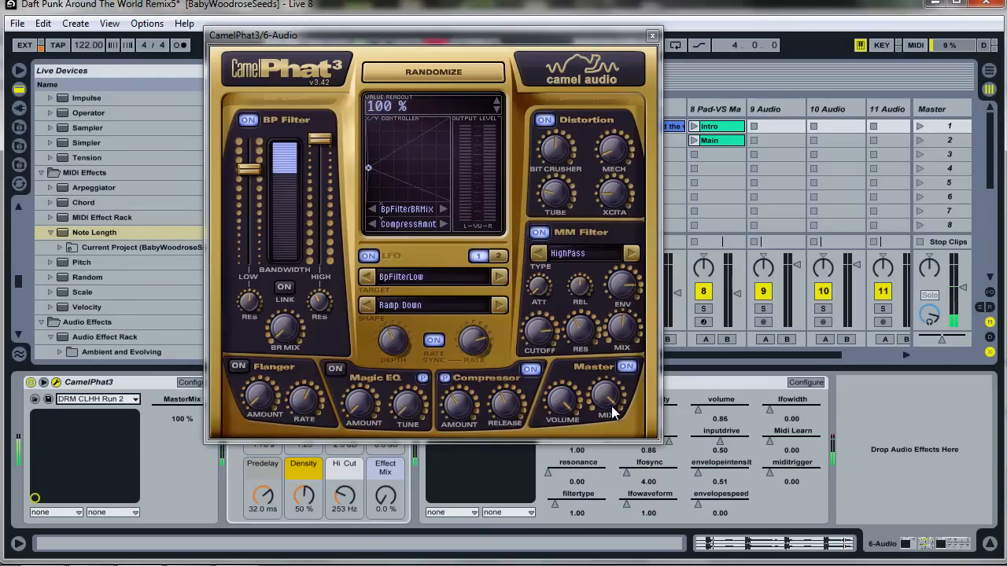
scroll(611, 410, "down", 3)
scroll(612, 410, "down", 8)
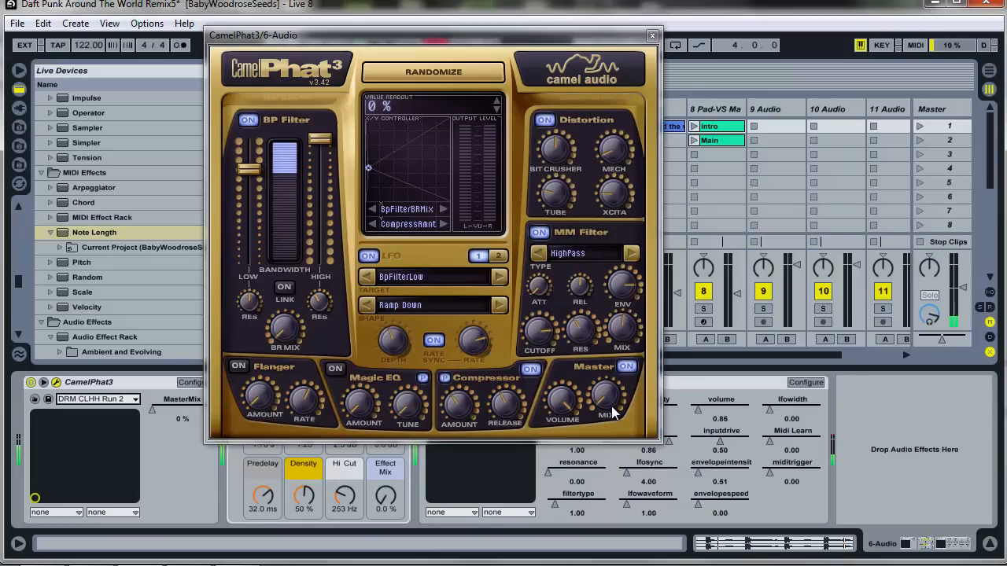
scroll(612, 410, "up", 10)
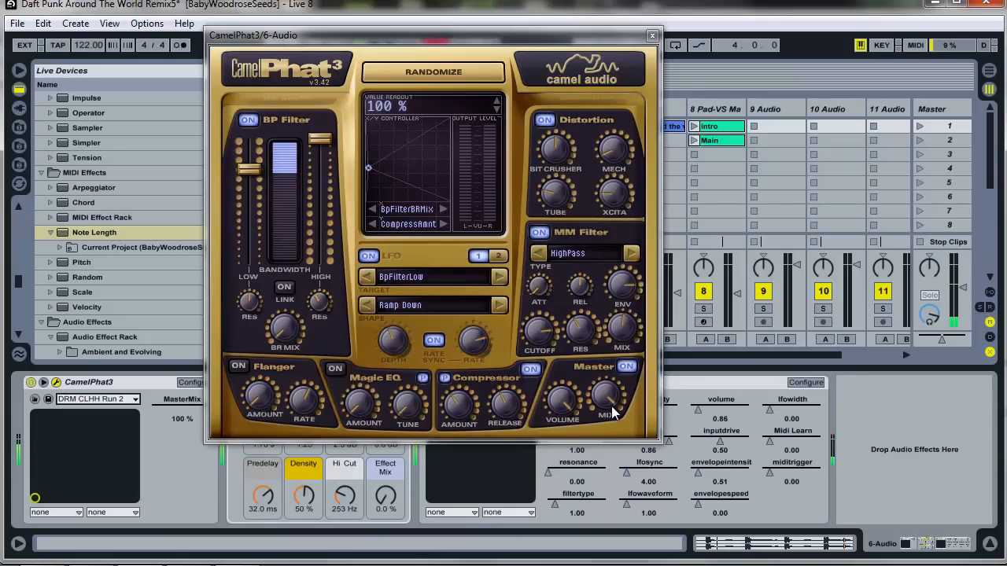
scroll(612, 410, "down", 10)
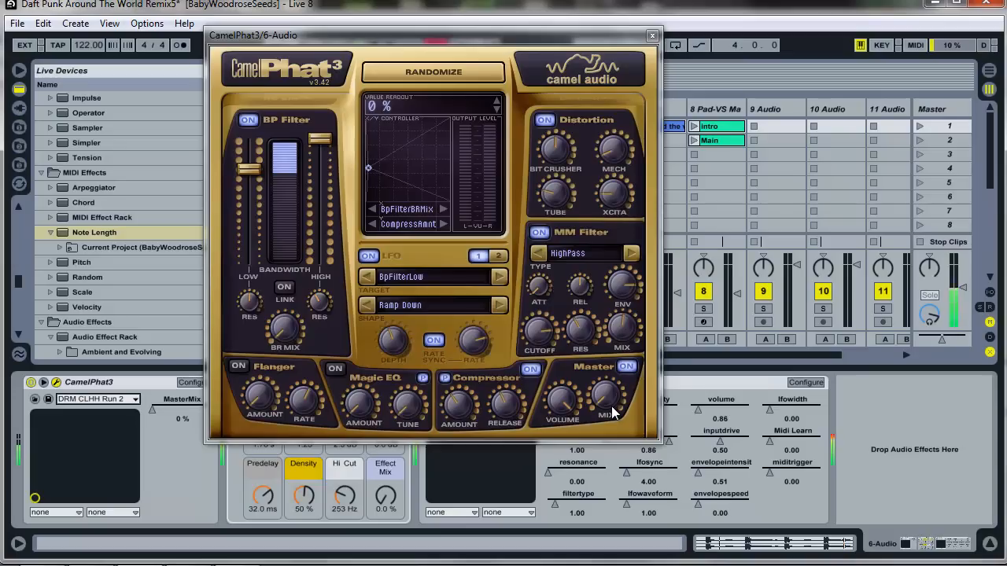
scroll(612, 409, "up", 10)
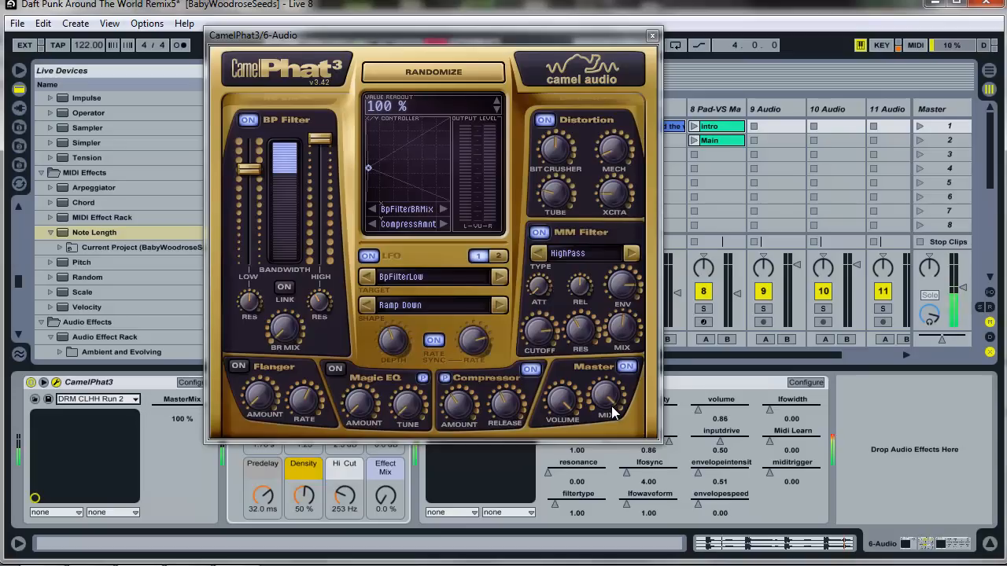
scroll(611, 410, "down", 10)
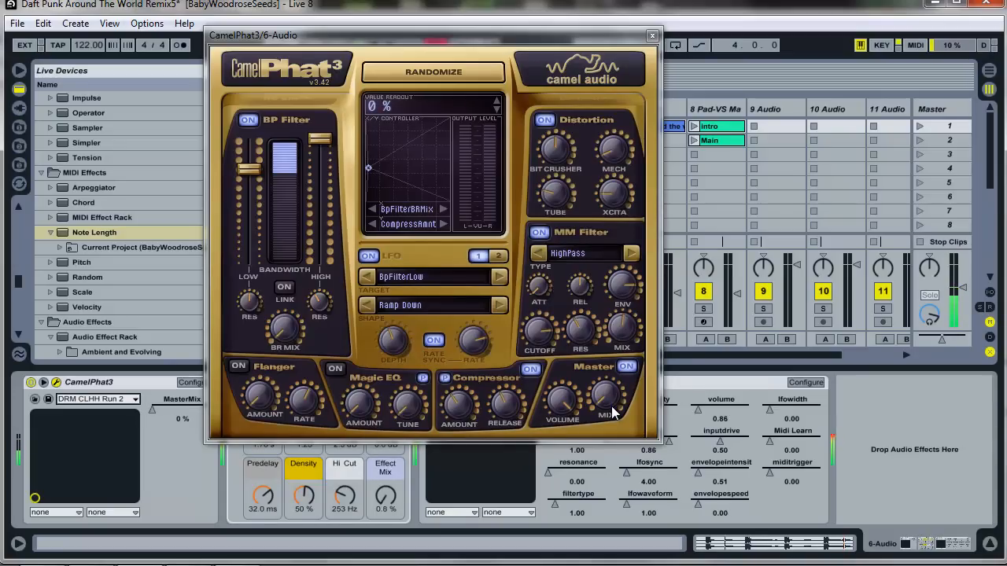
scroll(612, 410, "up", 10)
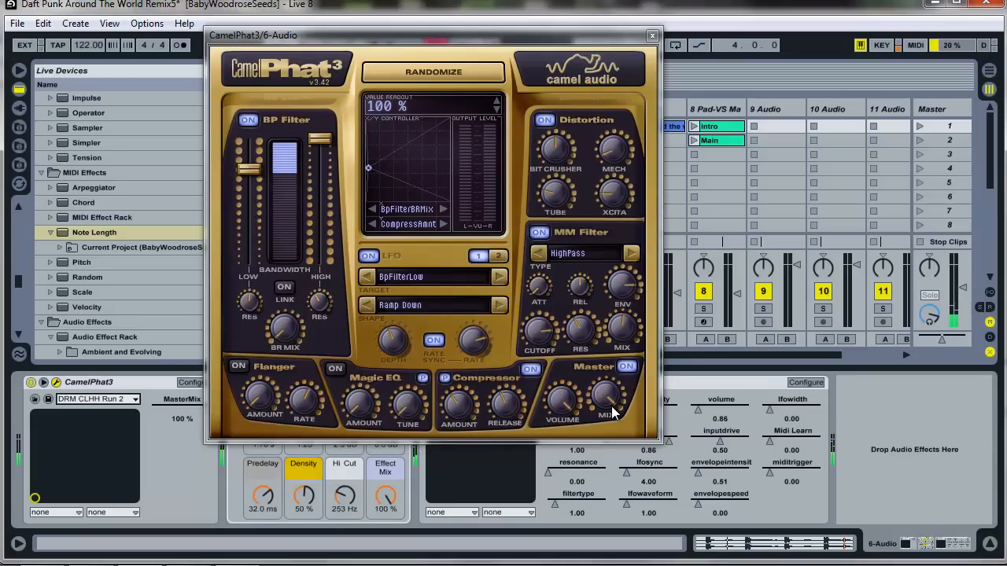
scroll(612, 410, "down", 10)
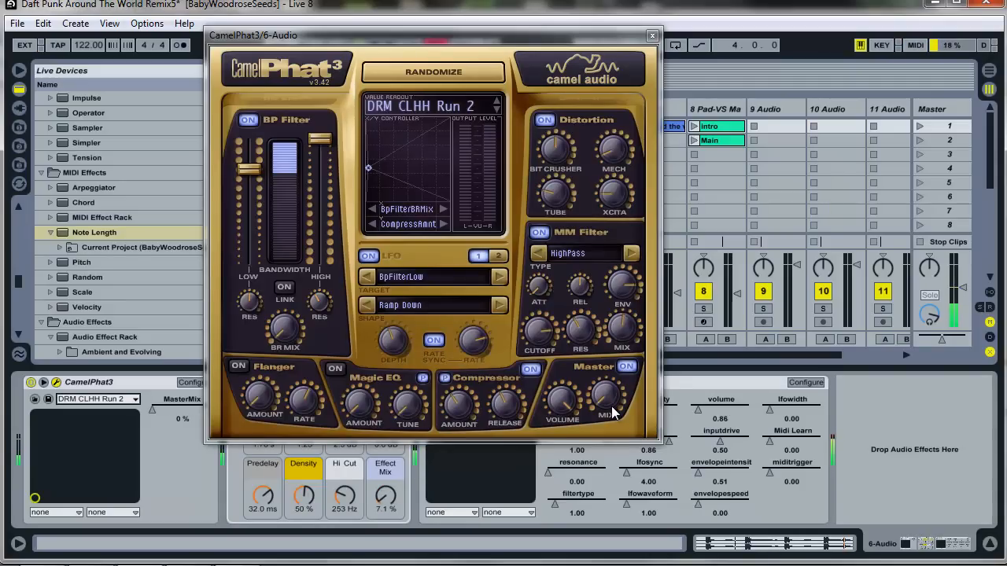
scroll(612, 409, "up", 2)
scroll(612, 410, "down", 2)
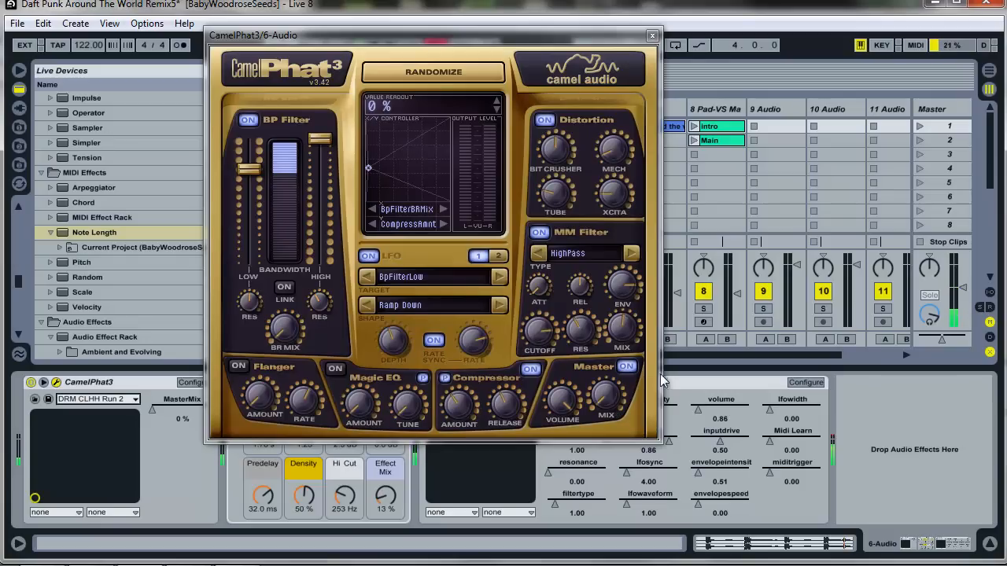
left_click(652, 35)
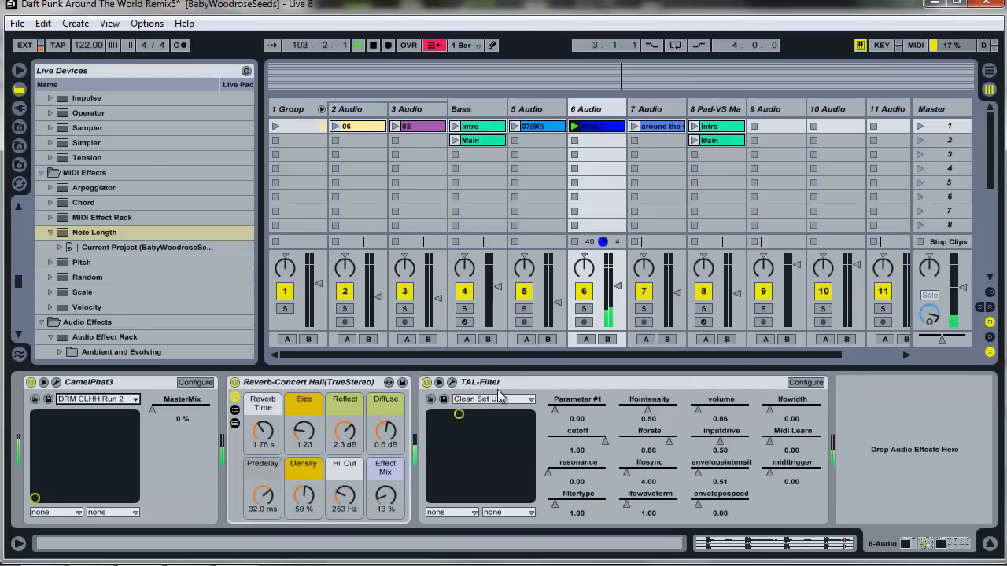
- Look over TAL-Filter's controls, and compare the beat with CamelPhat3, Reverb-Concert Hall and TAL-Filter off and on, leaving all three on
left_click(452, 383)
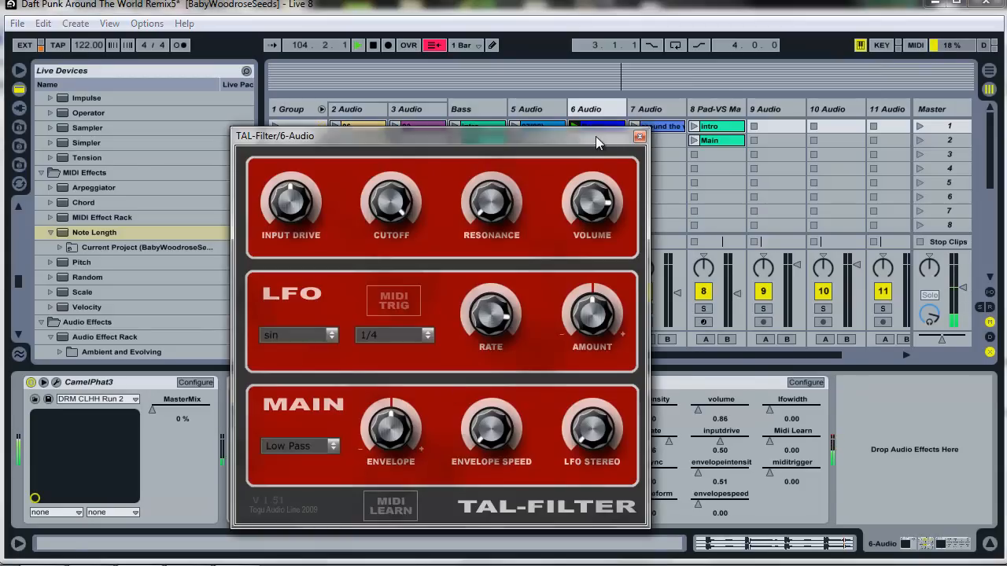
left_click(639, 136)
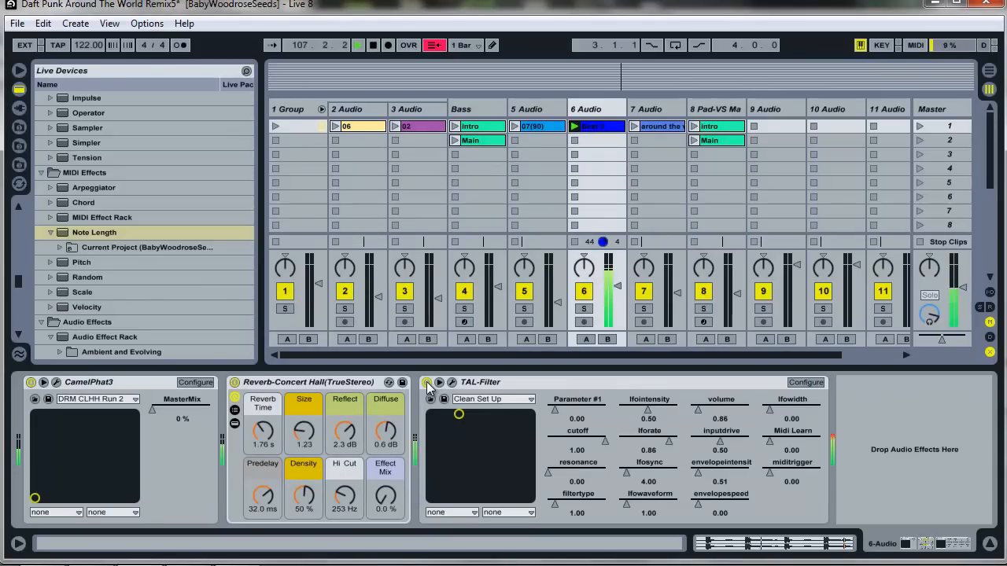
left_click(31, 382)
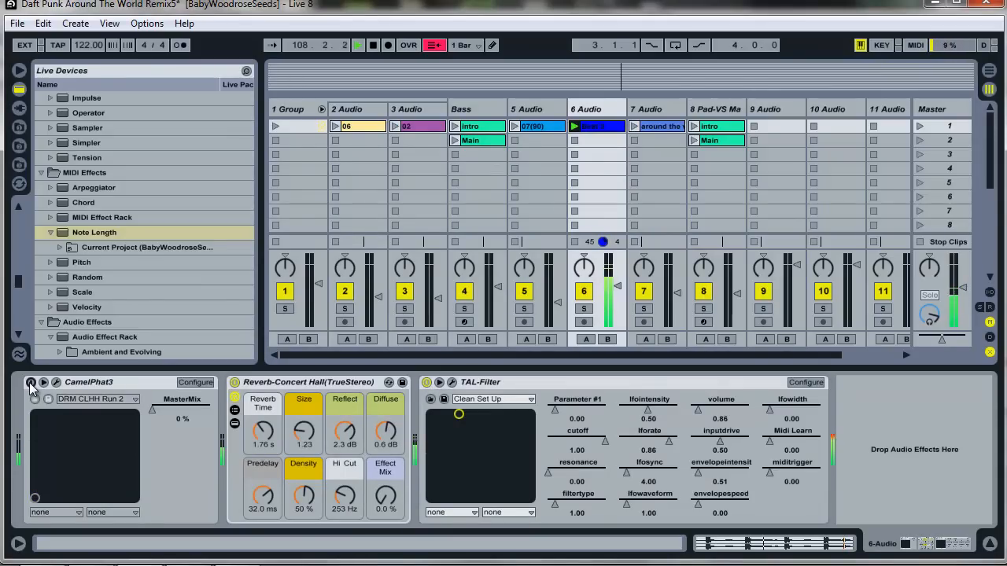
left_click(234, 382)
left_click(426, 382)
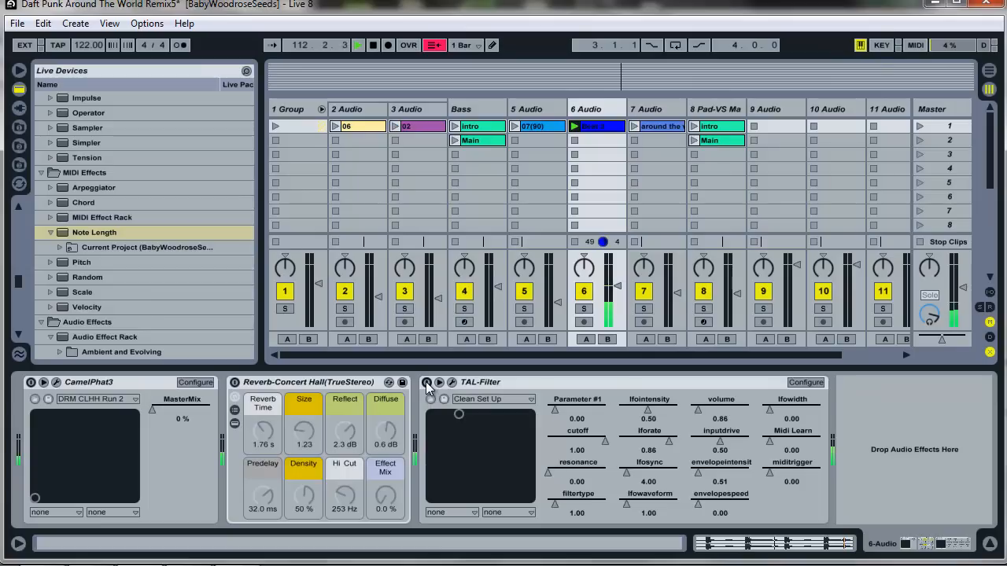
left_click(426, 382)
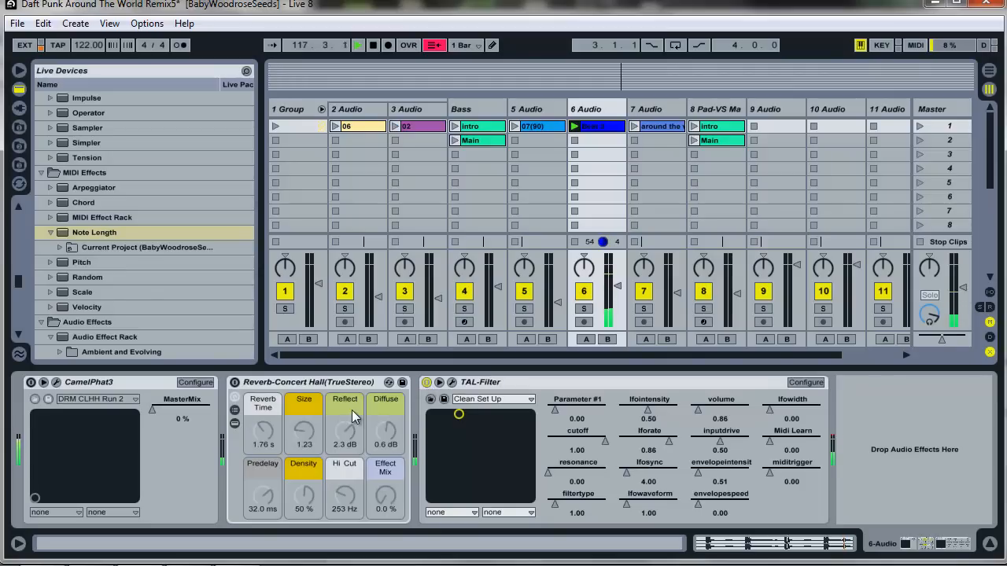
left_click(30, 382)
left_click(235, 383)
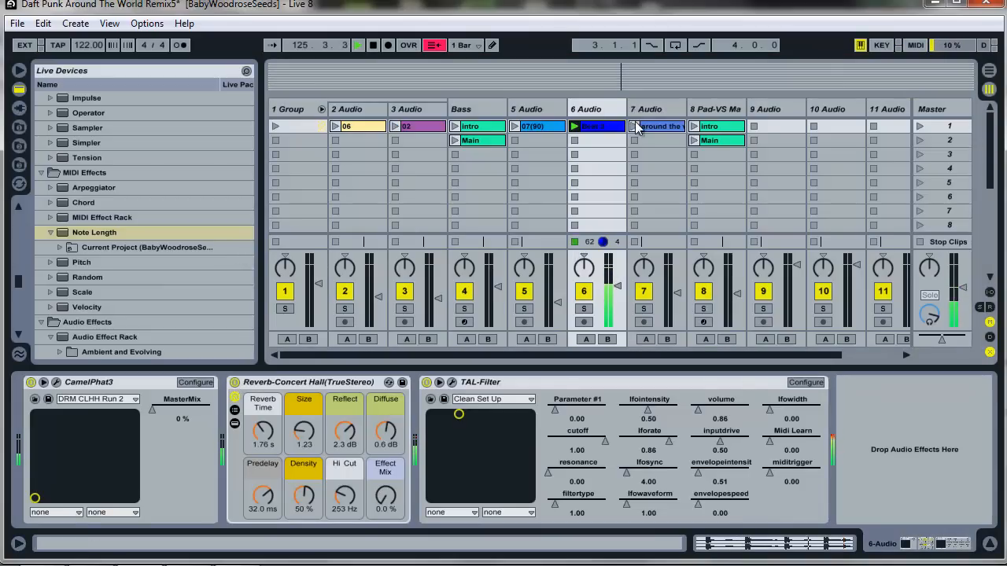
- View the 7 Audio track's effects and examine the waveform and loop region of its around the world clip
left_click(611, 111)
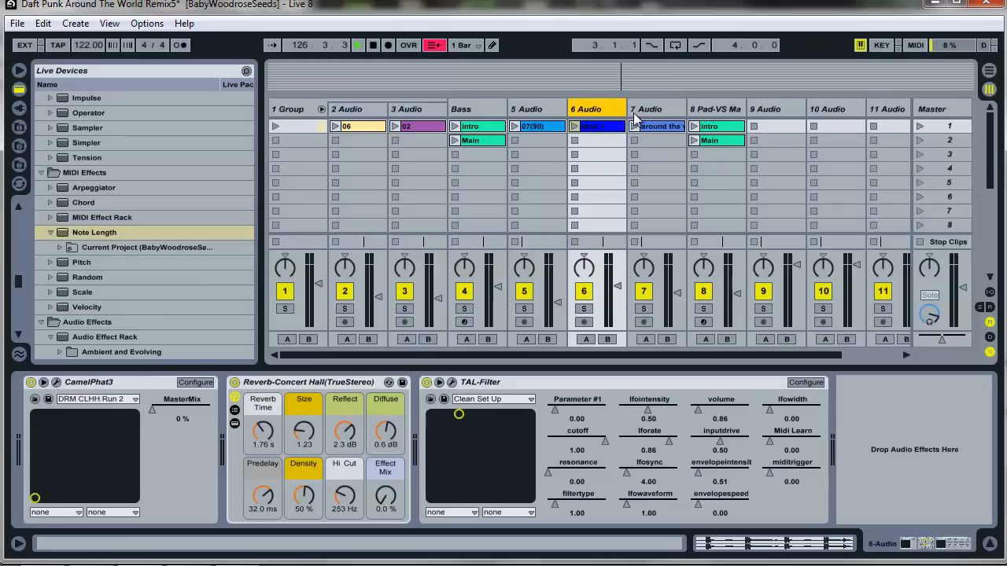
left_click(645, 111)
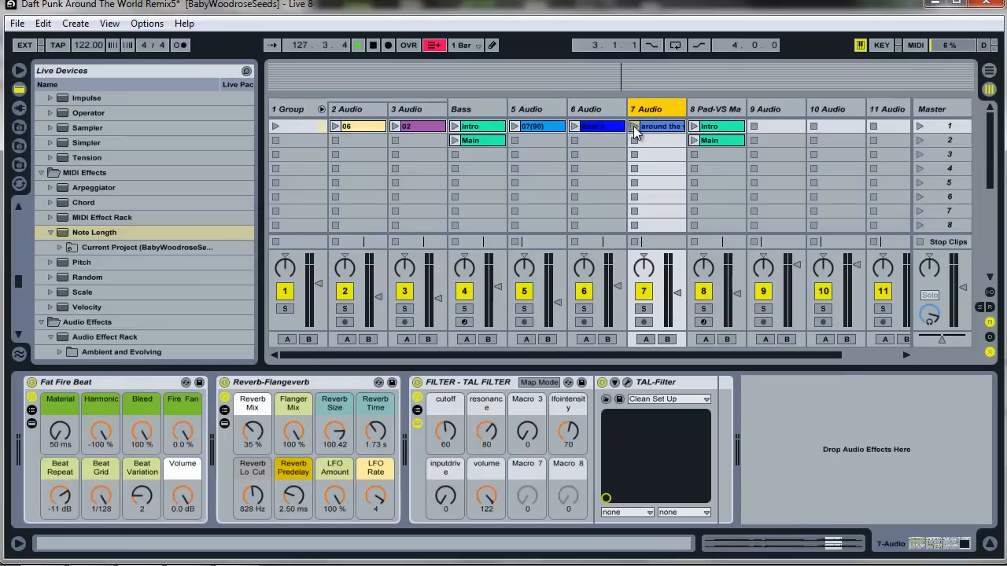
left_click(649, 127)
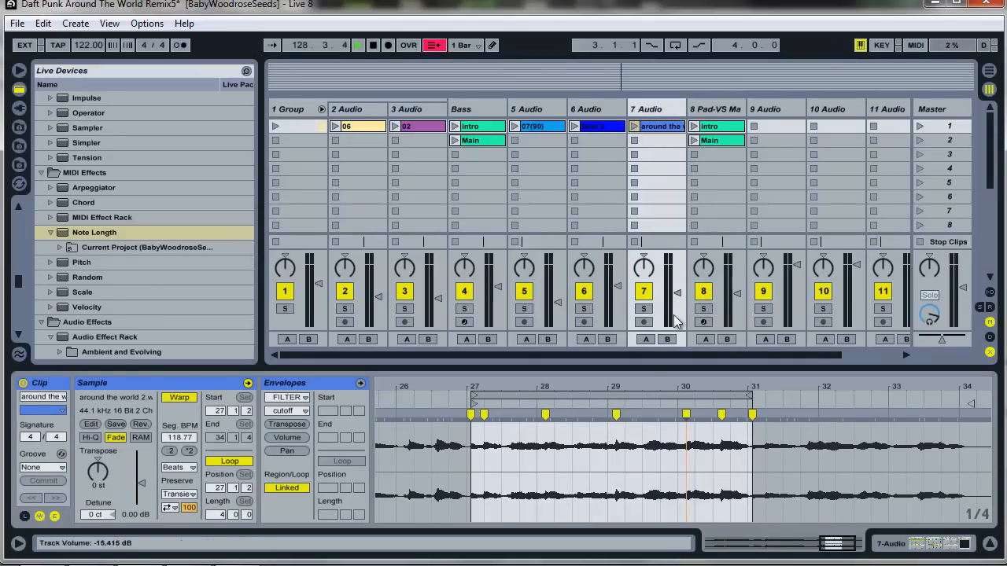
left_click(653, 387)
left_click_drag(652, 388, 653, 388)
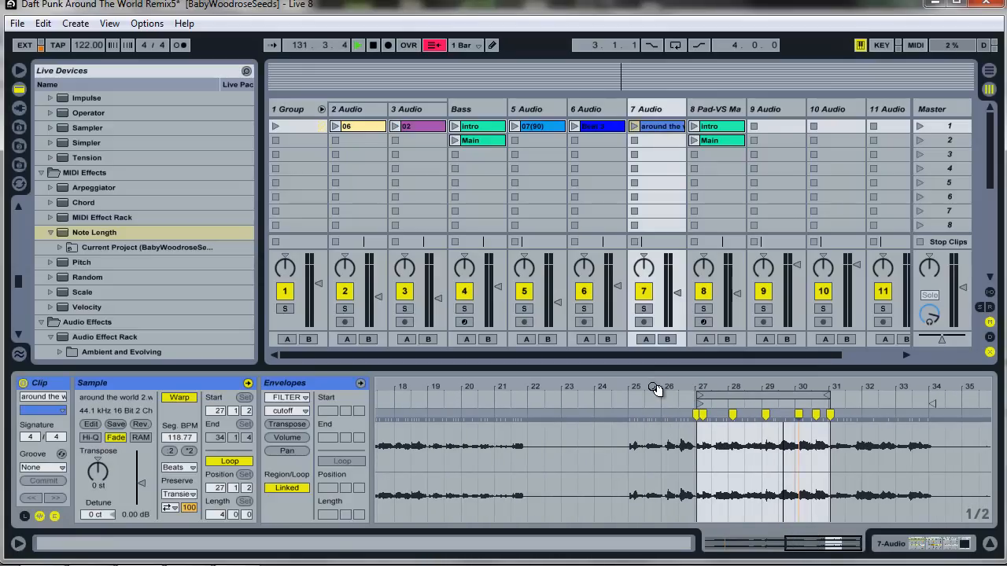
left_click_drag(653, 387, 654, 388)
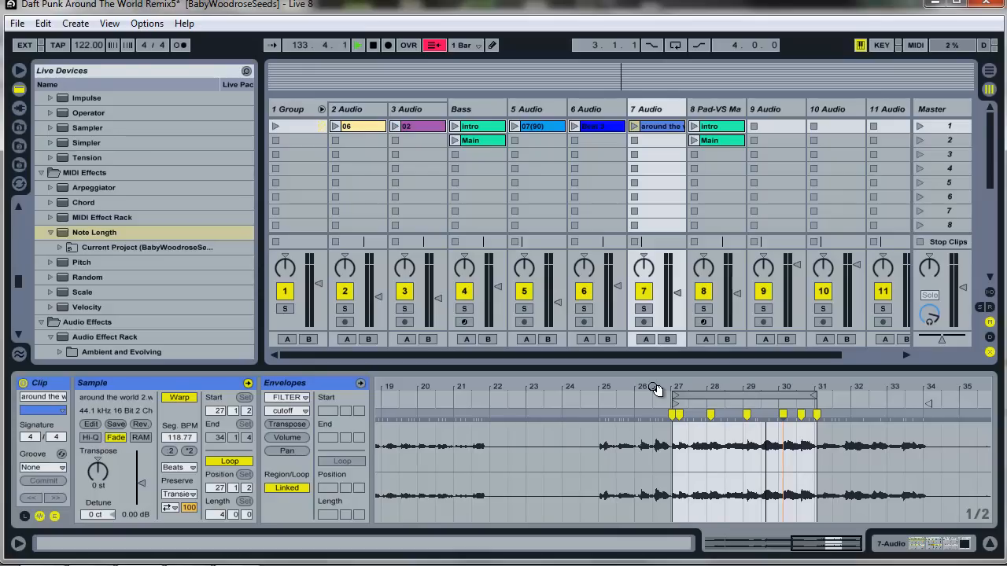
- Lower the 7 Audio track's volume to -21.0 dB and play its around the world clip with the track's effects displayed
left_click(680, 297)
left_click_drag(675, 298, 675, 300)
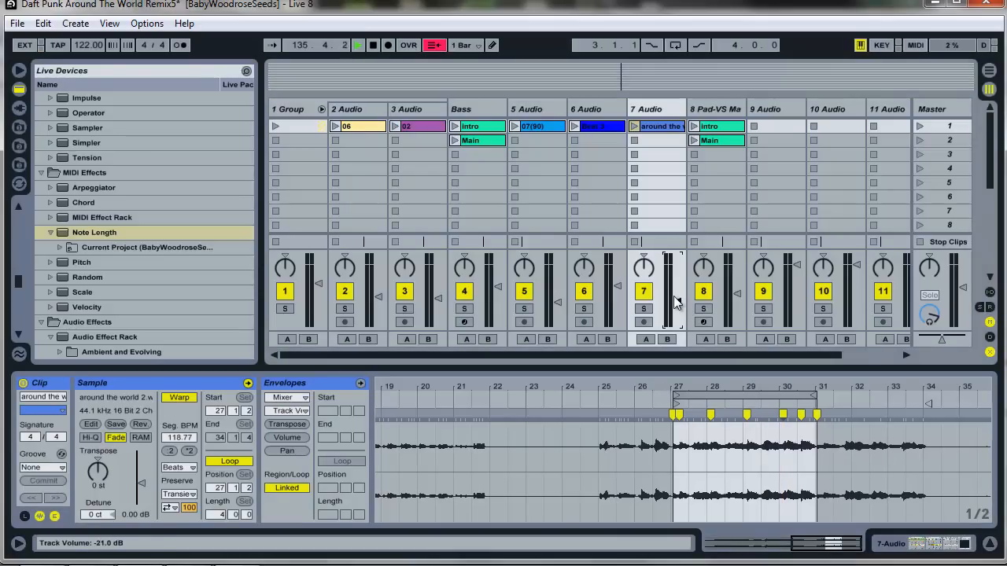
left_click(637, 123)
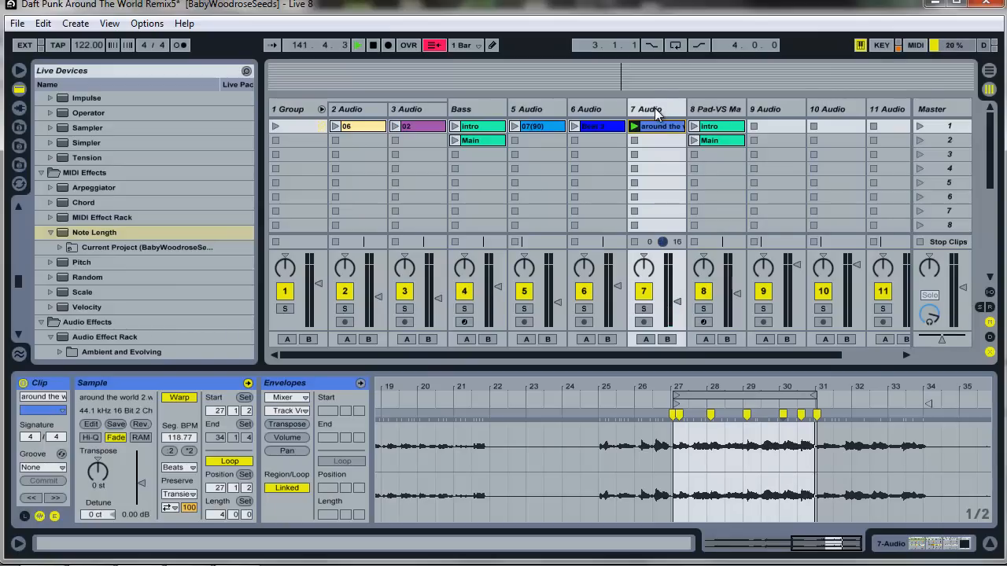
left_click(655, 113)
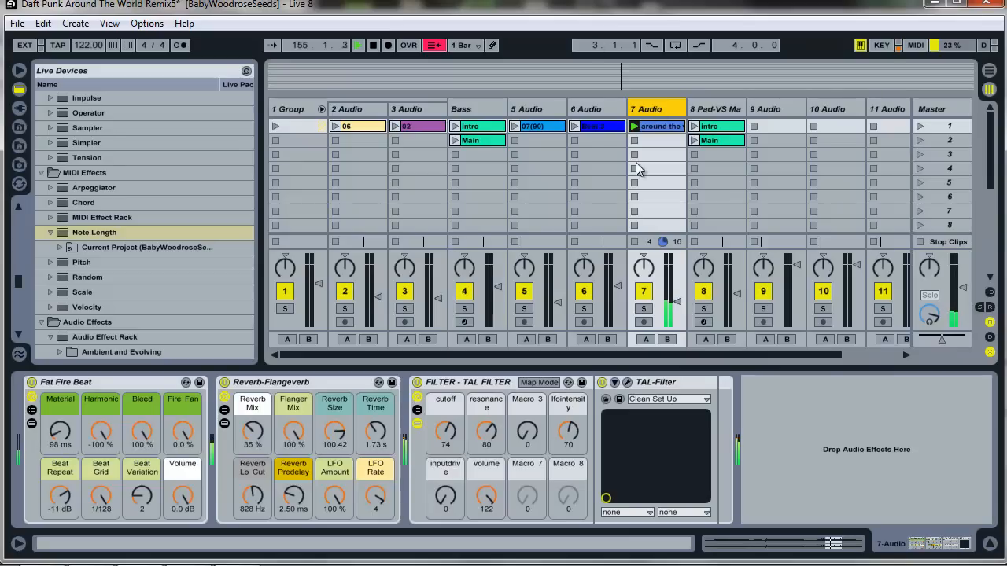
- Stop the around the world clip, play it again from its start and stop it once more
left_click(635, 242)
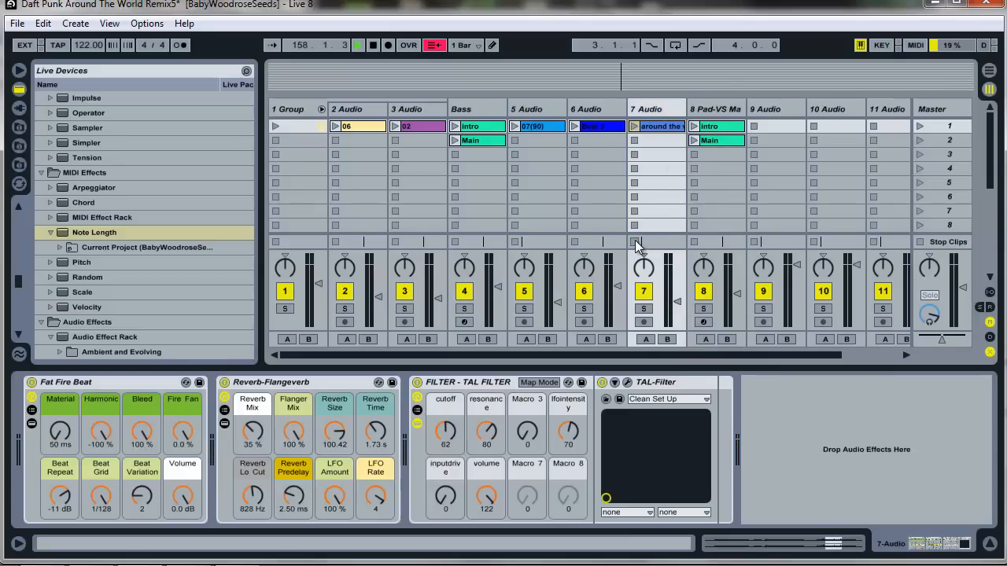
left_click(634, 127)
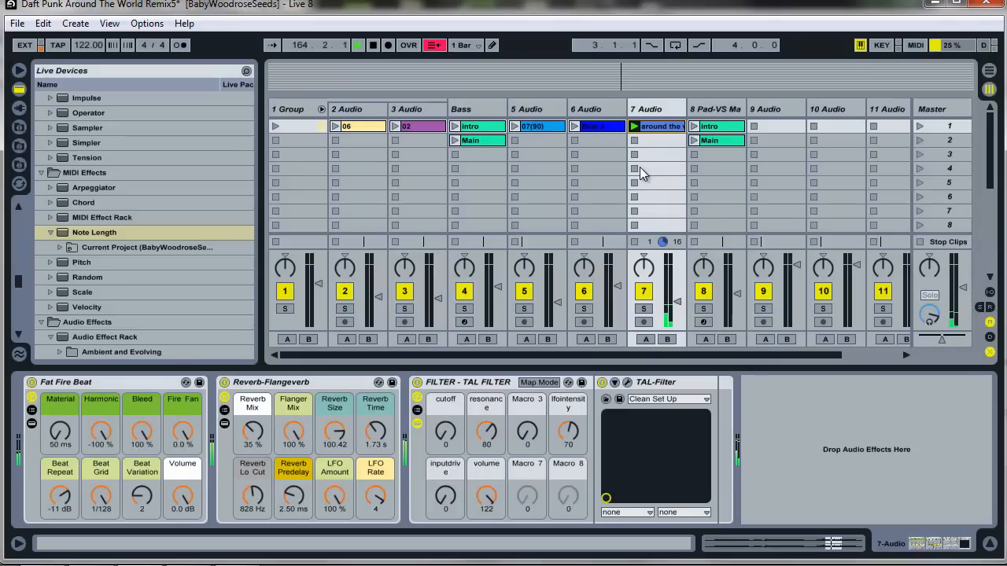
left_click(634, 140)
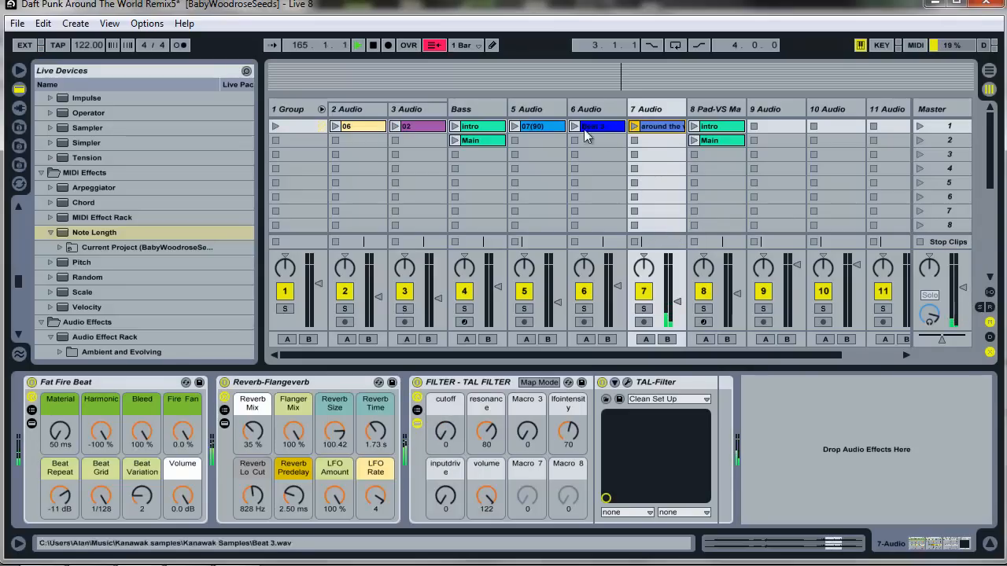
- Play the 07(90) clip on the 5 Audio track, and view its waveform followed by the track's effects
left_click(515, 127)
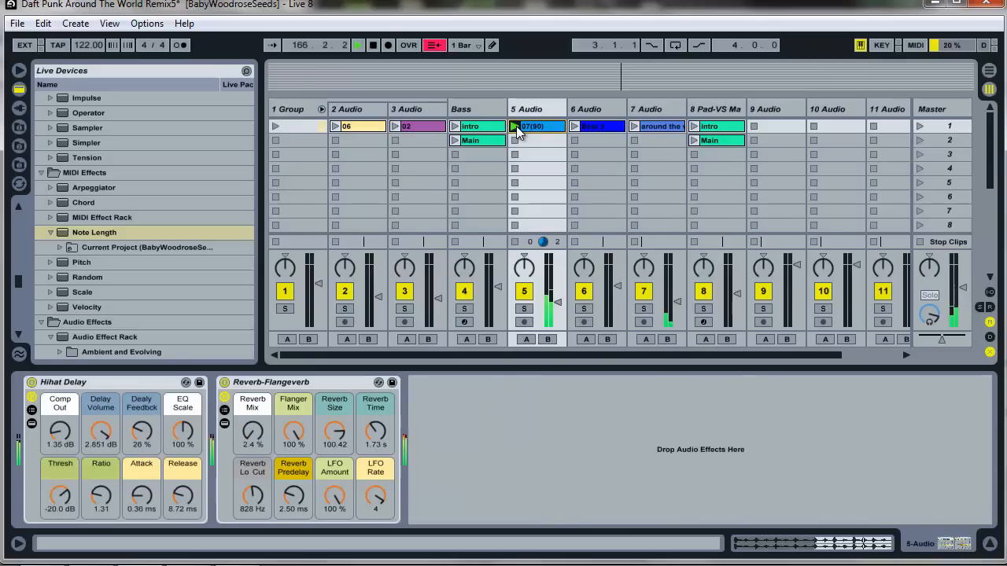
double_click(528, 126)
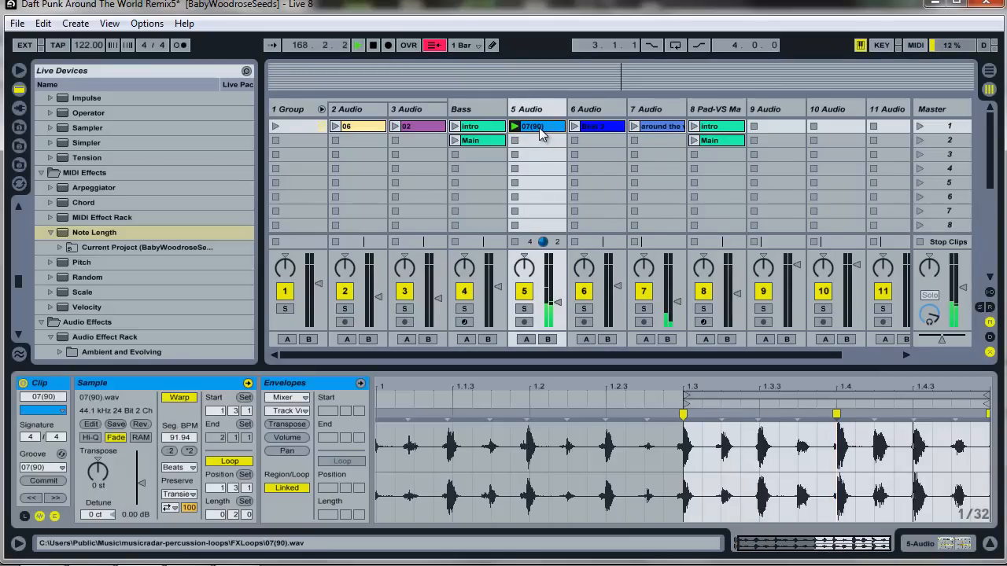
left_click(534, 112)
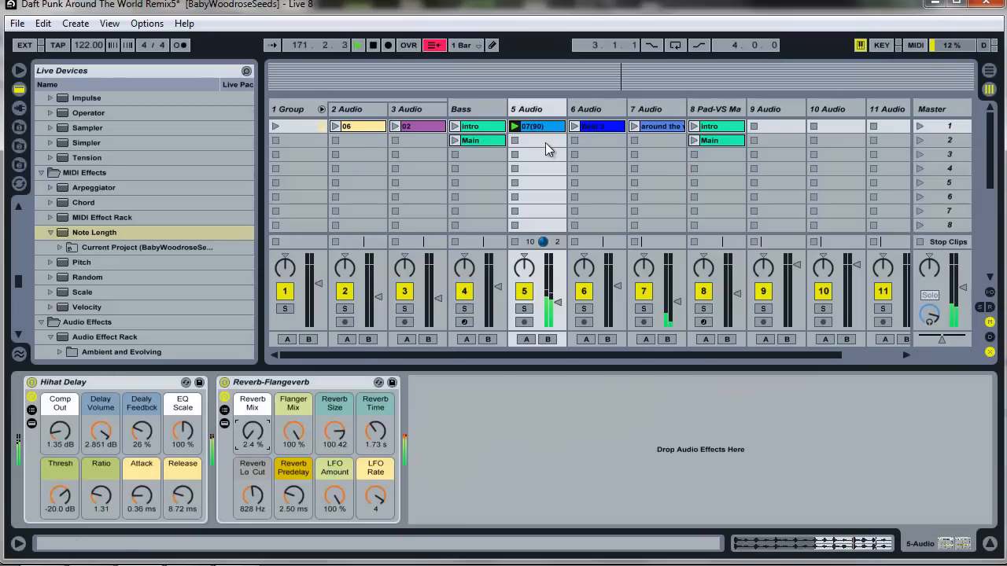
- Stop the 07(90) clip, play the 1 Group track's first row of clips, and view the waveforms of clips 02 and 06
left_click(515, 143)
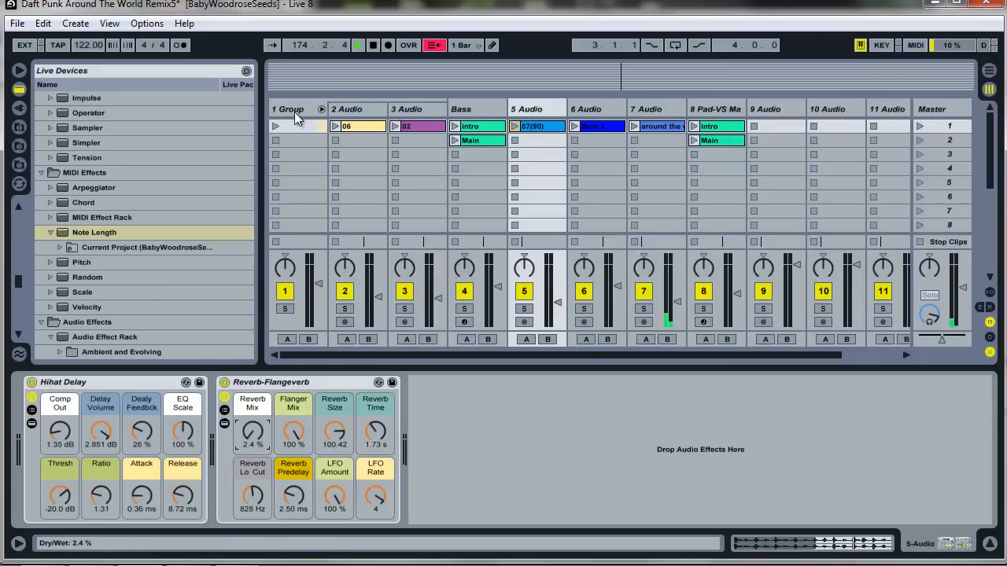
left_click(276, 125)
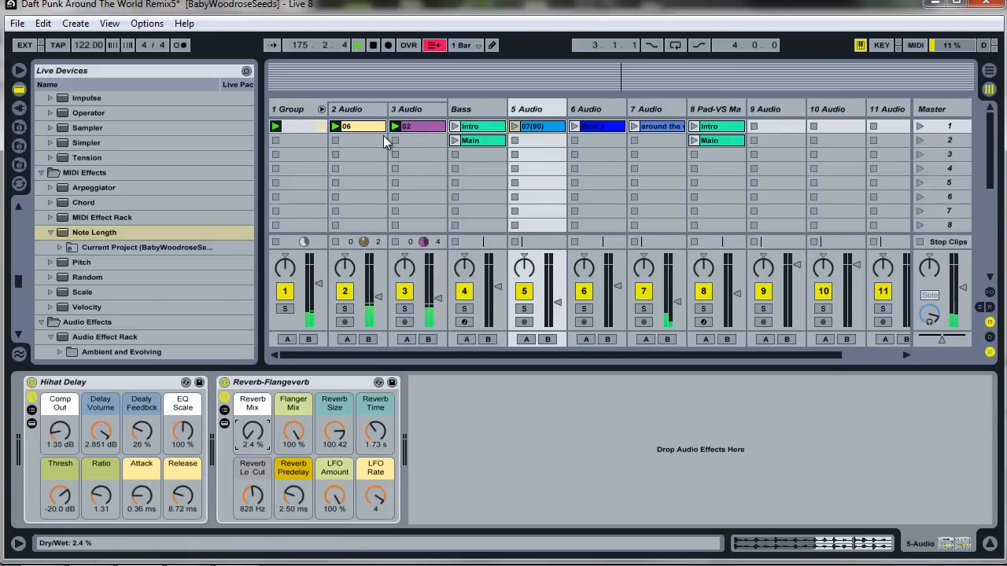
left_click(412, 129)
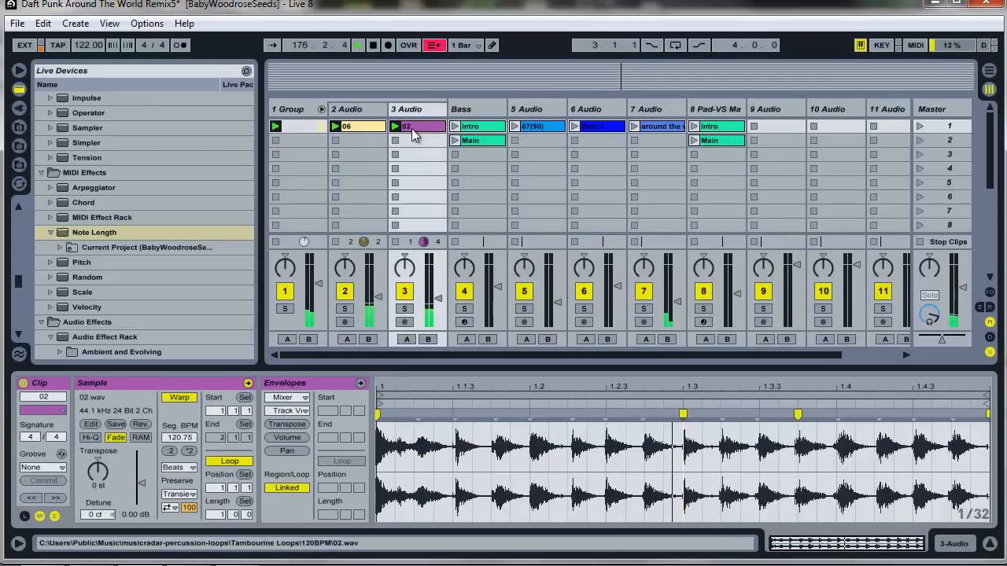
left_click(354, 128)
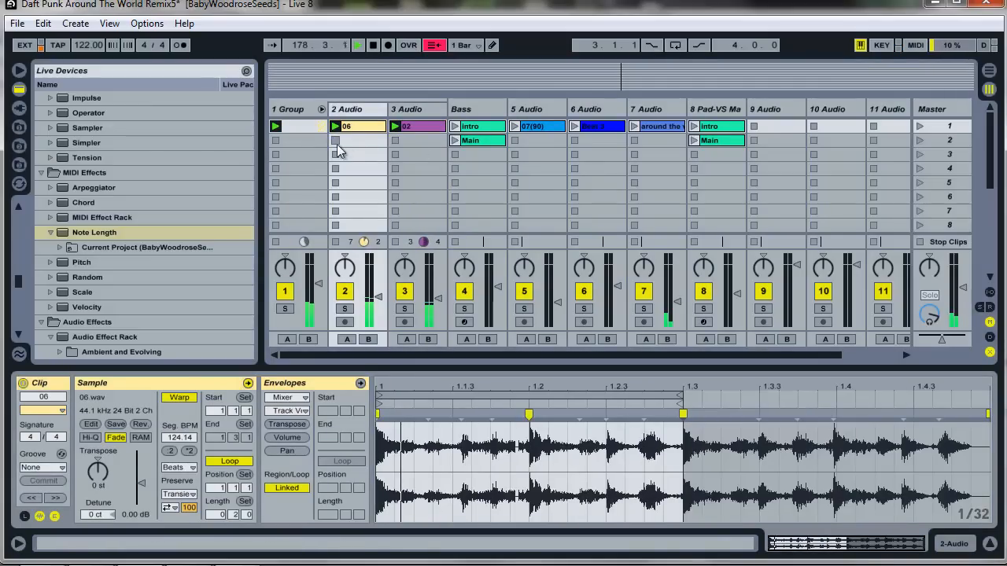
- Relaunch the 1 Group clips and view the group's effects, comparing the sound with Hihat Delay off and on and checking CamelPhat3's MasterMix
left_click(271, 125)
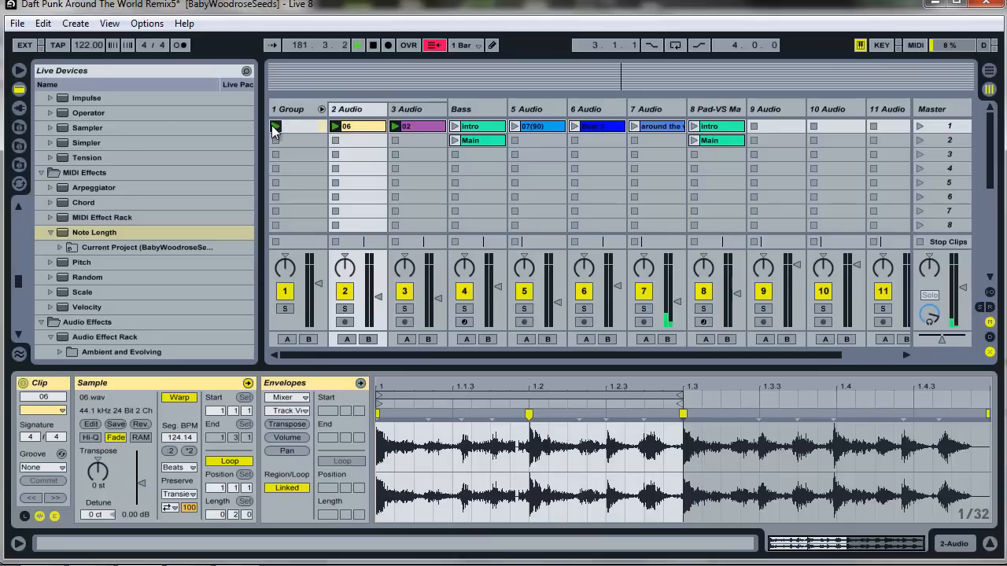
left_click(297, 109)
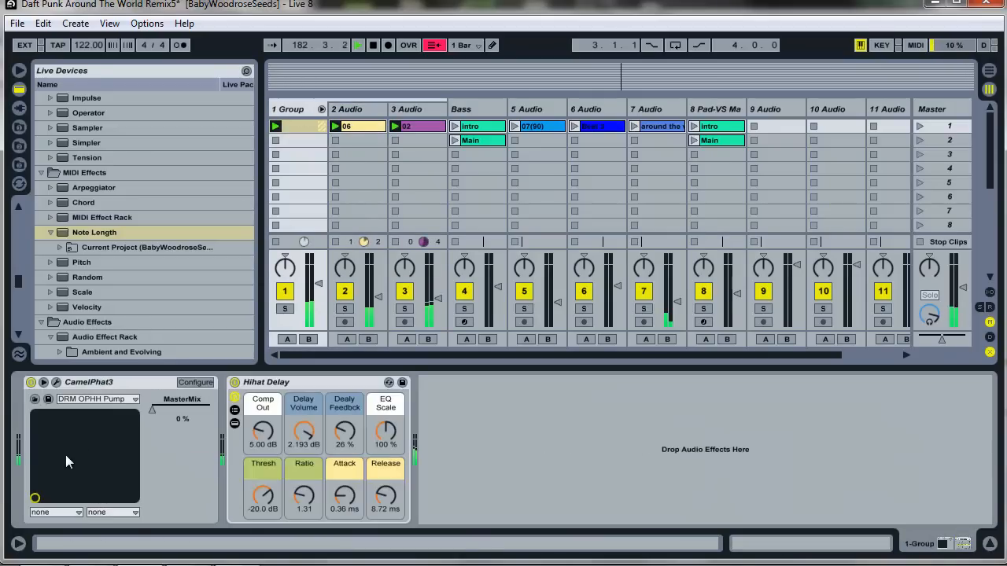
left_click(234, 382)
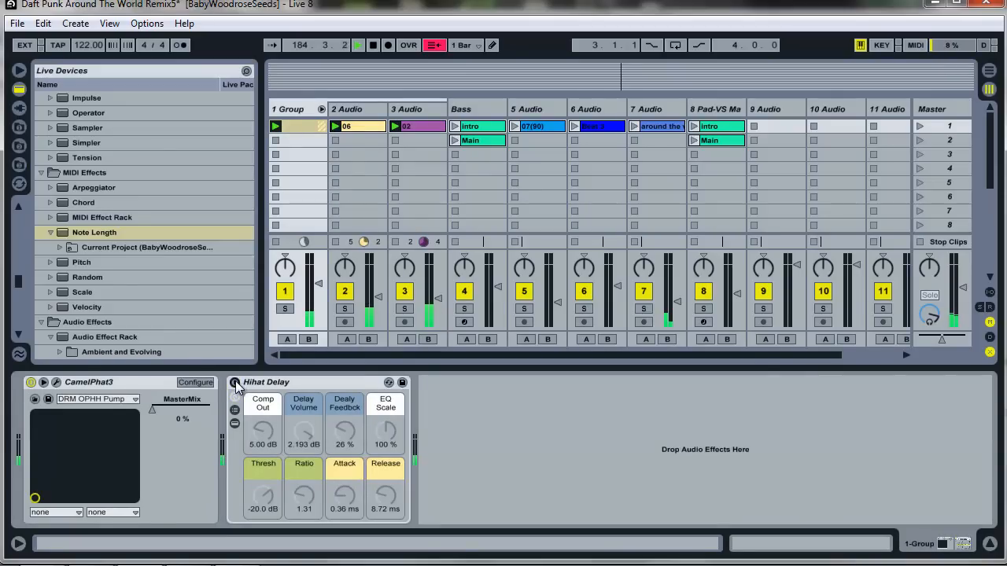
left_click(235, 382)
left_click_drag(152, 410, 137, 402)
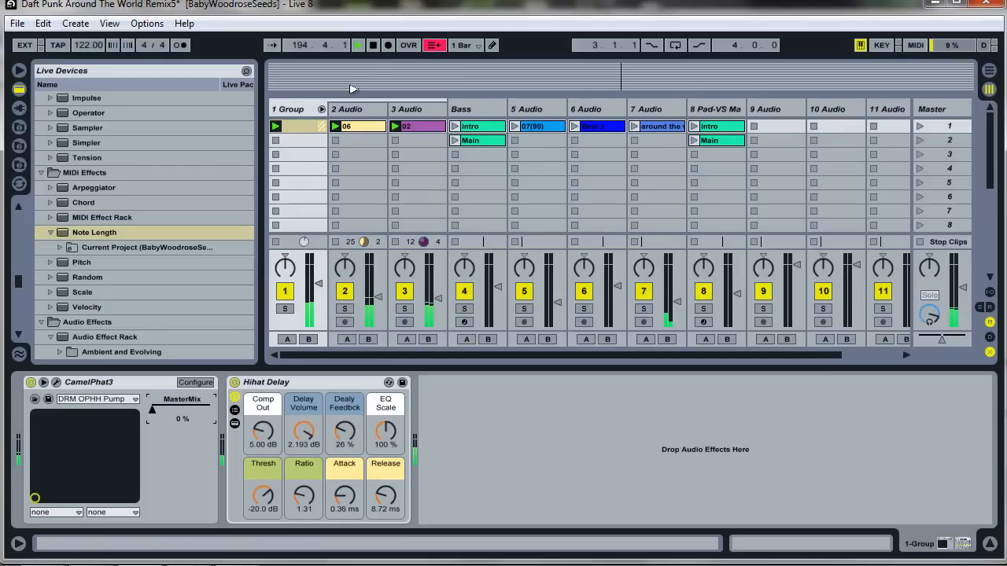
- Stop playback and reopen the recent set Daft Punk Around The World Remix5.als without saving the changes
left_click(372, 47)
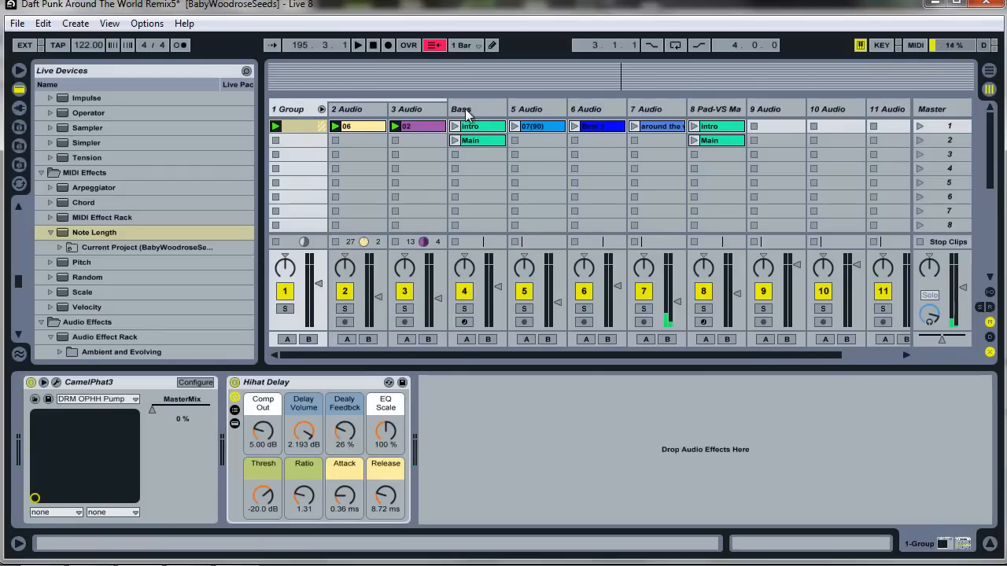
left_click(17, 23)
mouse_move(64, 81)
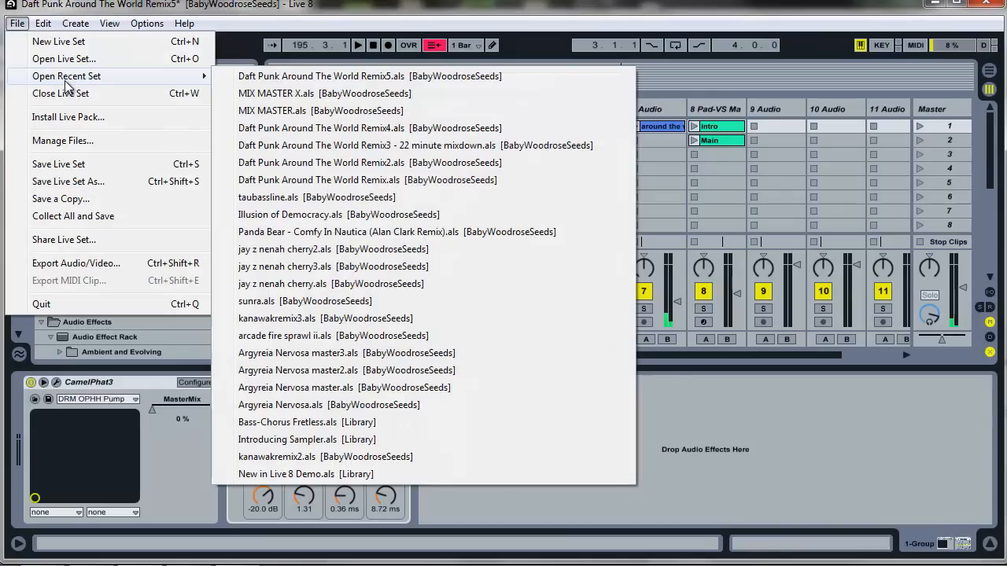
left_click(274, 79)
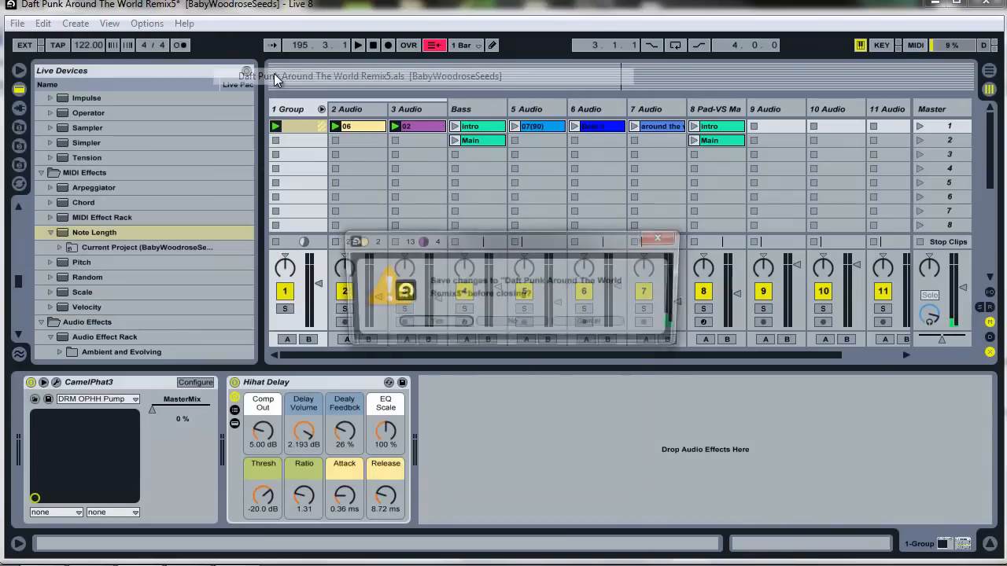
left_click(523, 323)
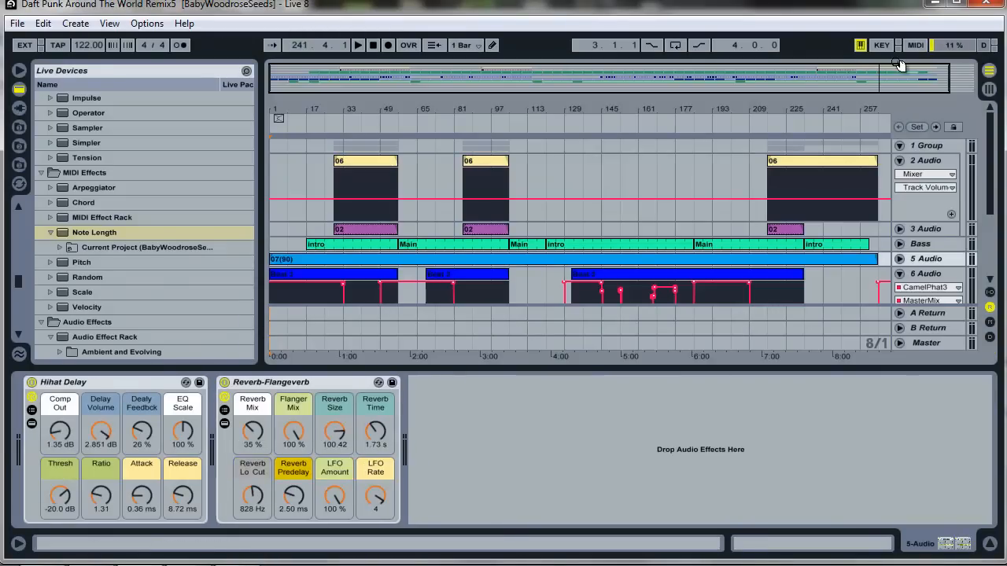
- View the set's session clips and return to the arrangement, showing its full length with the device area hidden
left_click(990, 89)
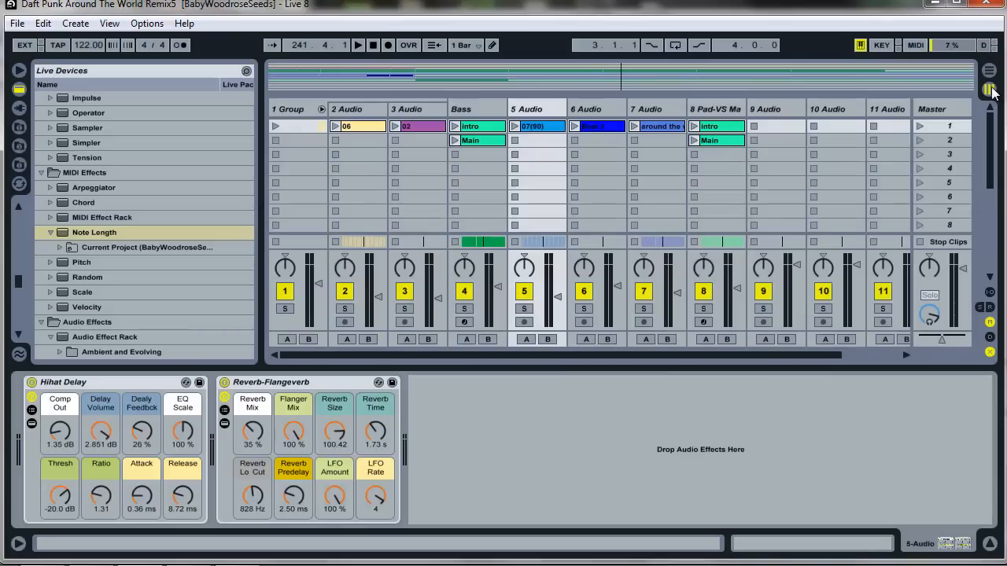
left_click(990, 70)
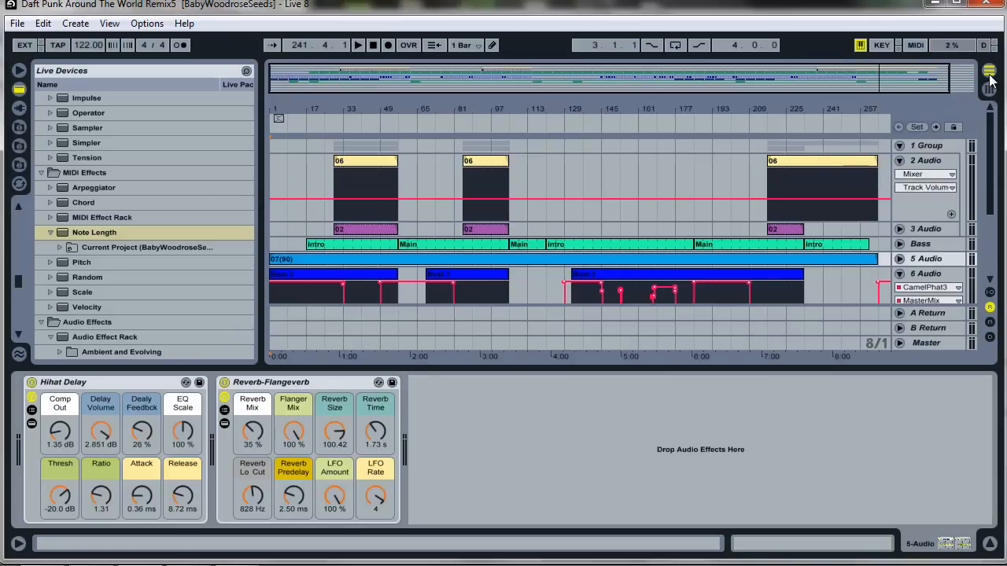
double_click(922, 80)
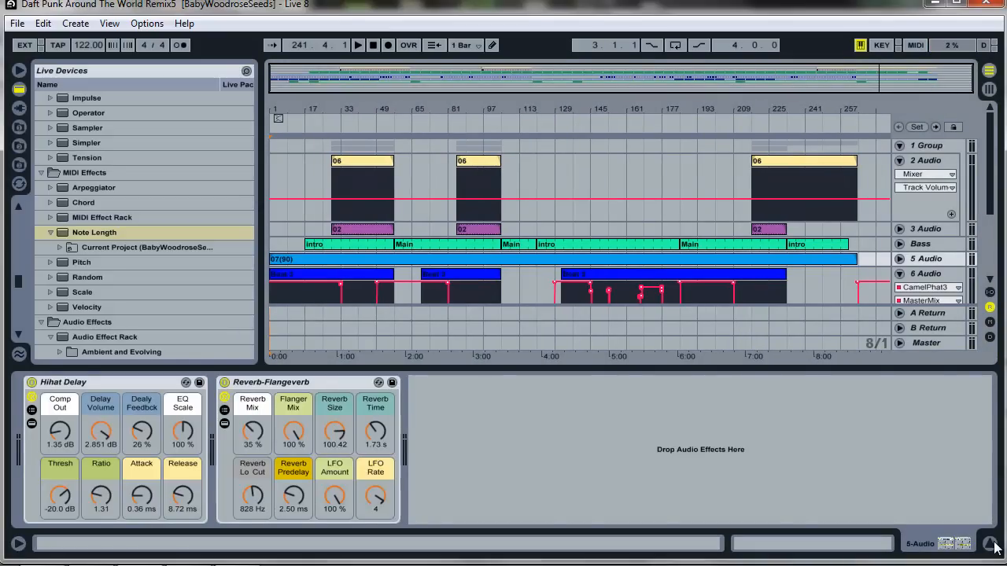
left_click(990, 545)
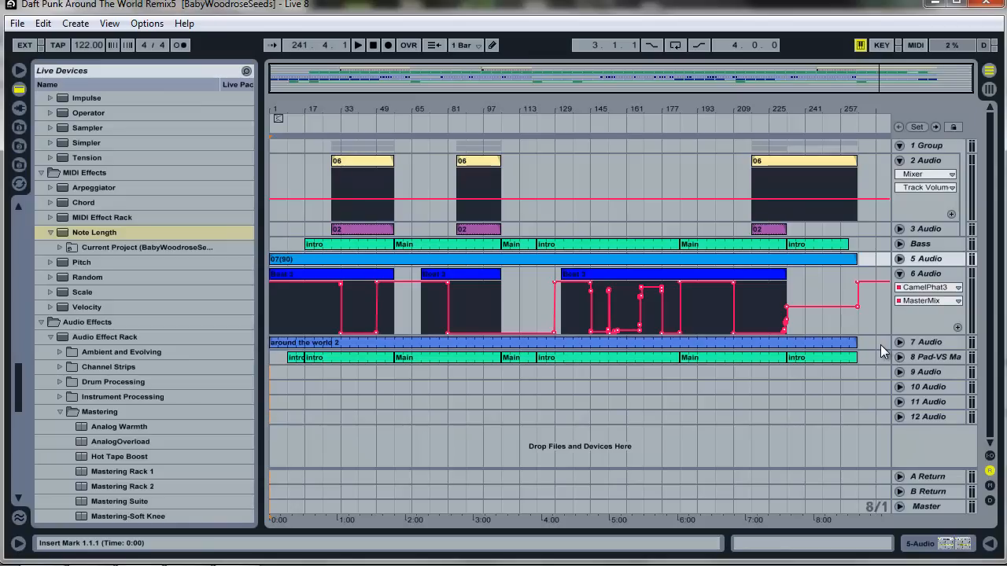
- Unfold the Bass track in the arrangement and display its Note Length automation
left_click(899, 244)
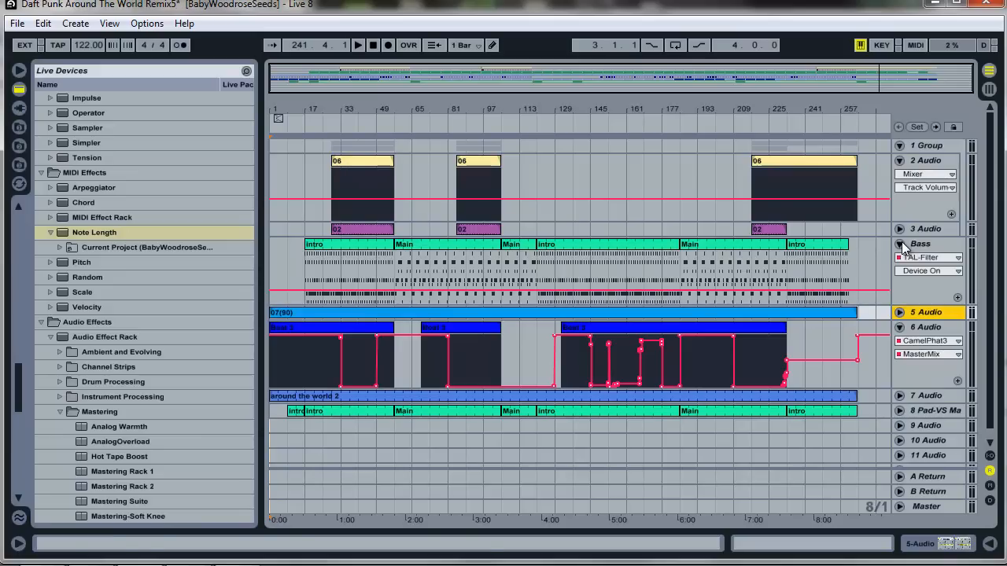
left_click(938, 258)
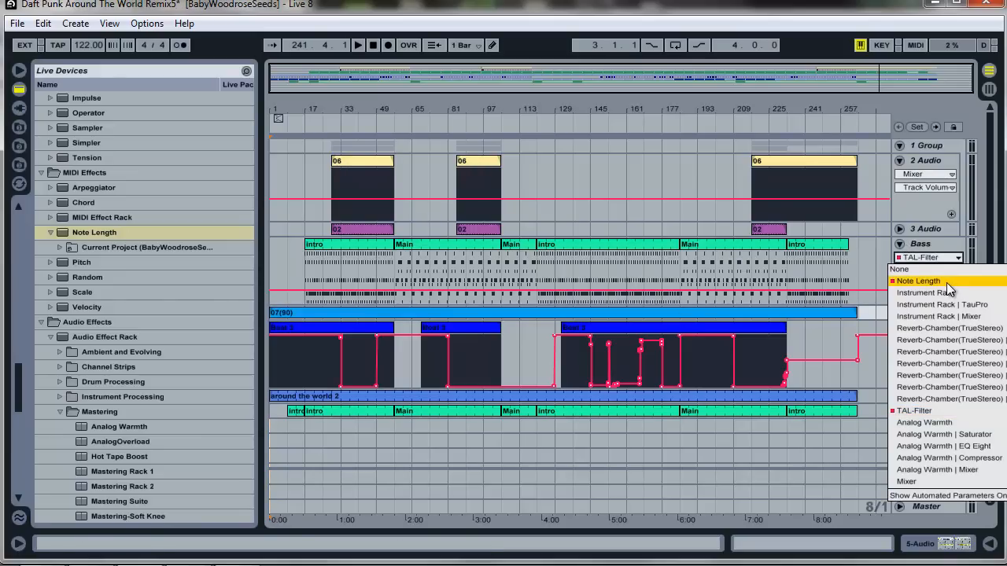
left_click(946, 282)
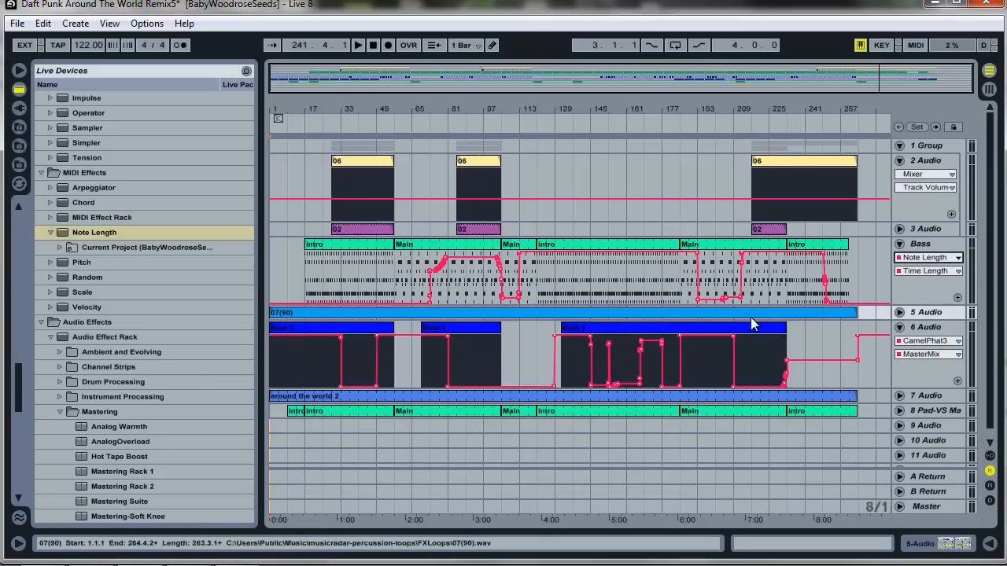
- Visit the session clips and return to the arrangement, reviewing the Bass track's automatable devices and selecting Note Length's Time Length
left_click(989, 89)
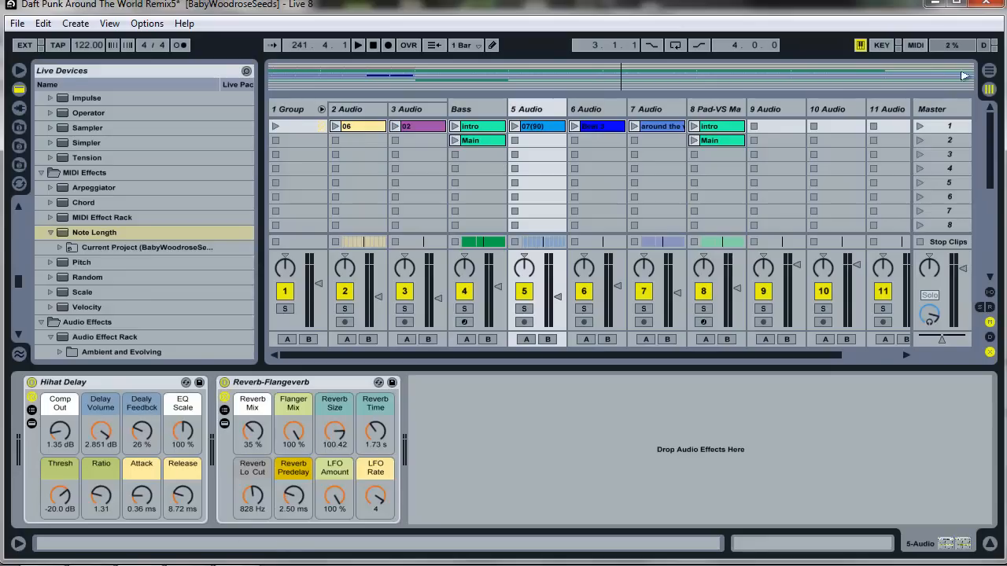
left_click(988, 70)
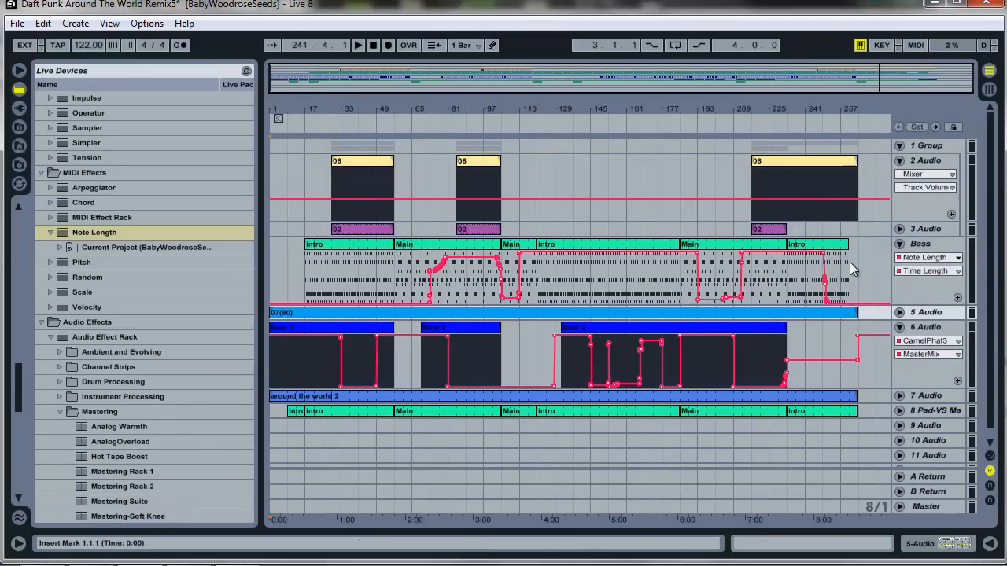
left_click(921, 262)
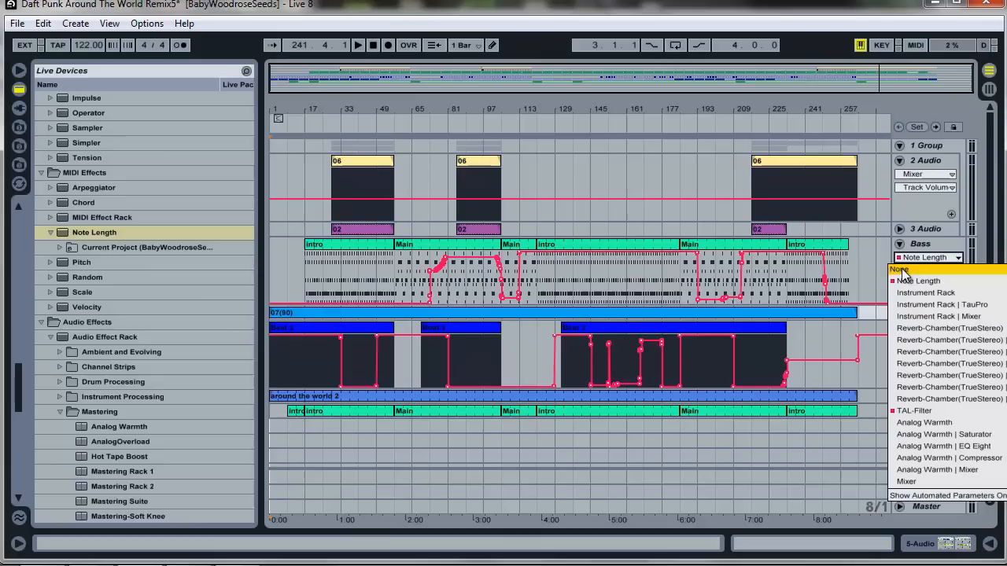
left_click(921, 260)
left_click(922, 262)
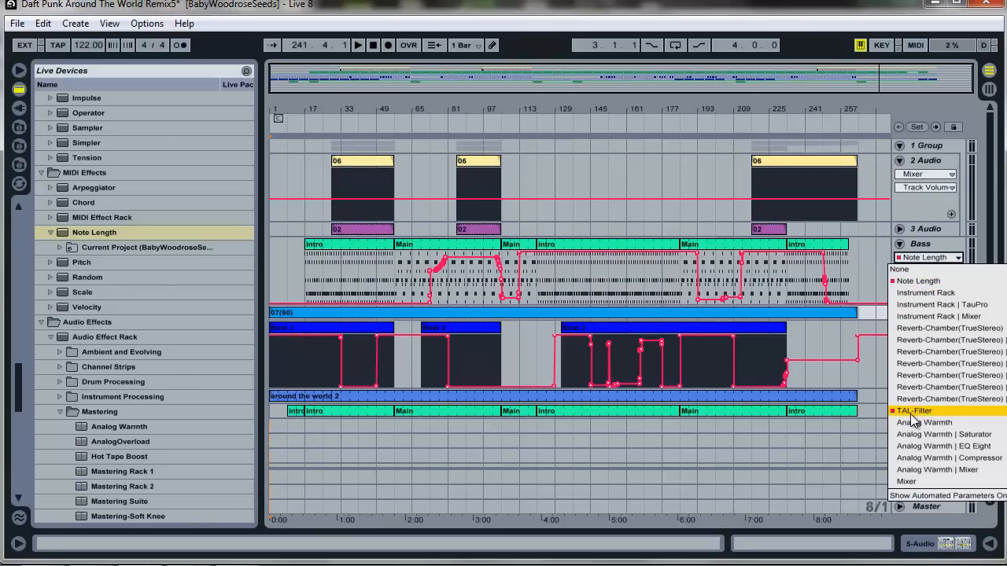
left_click(916, 281)
left_click(925, 270)
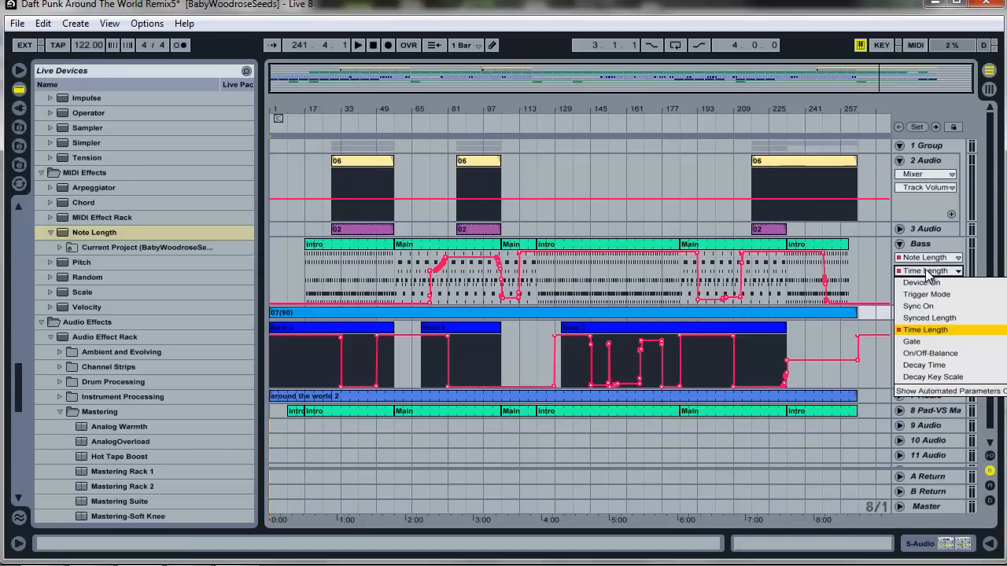
left_click(951, 333)
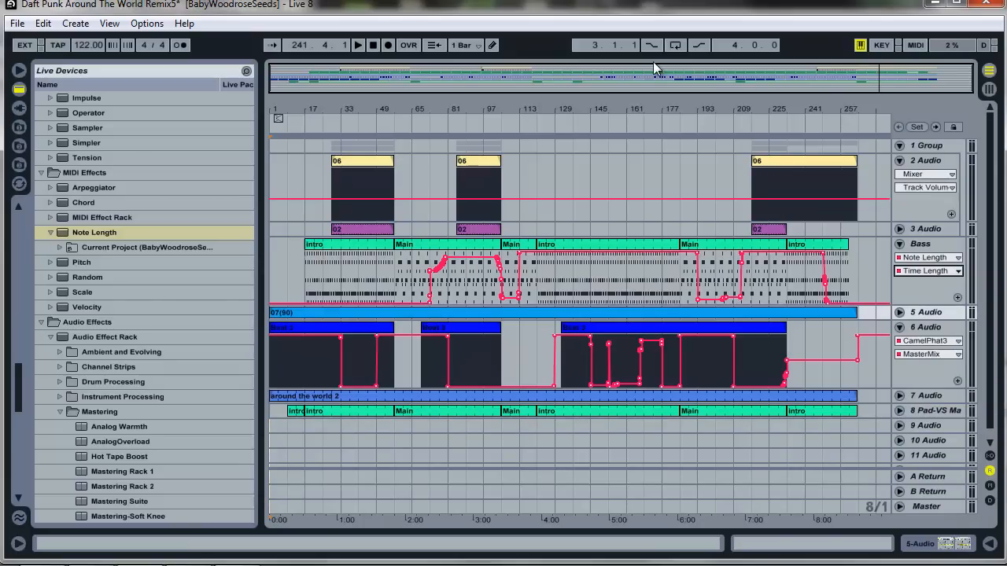
- View the Bass track's device chain from the session mixer and return to the arrangement
left_click(990, 89)
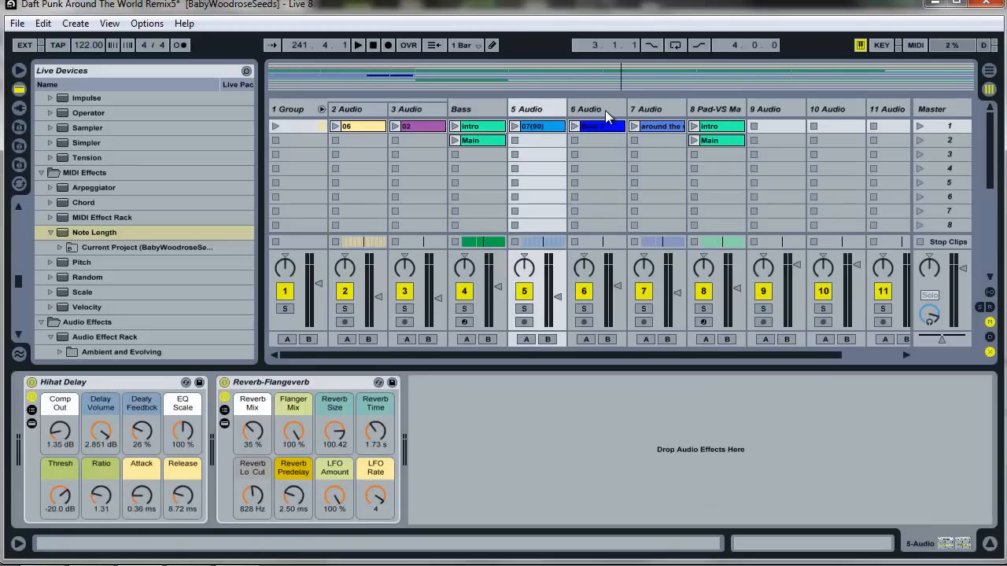
left_click(462, 105)
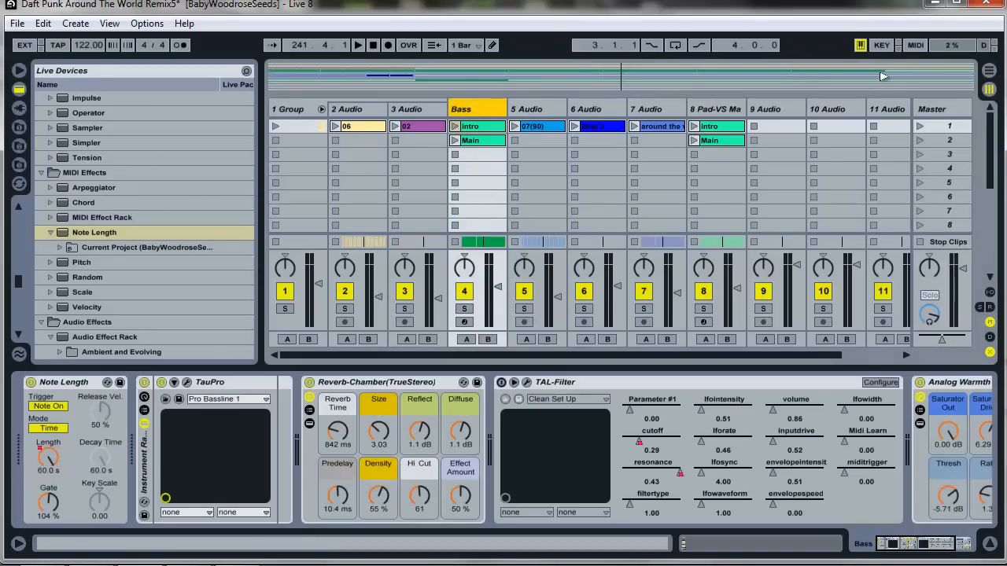
left_click(989, 70)
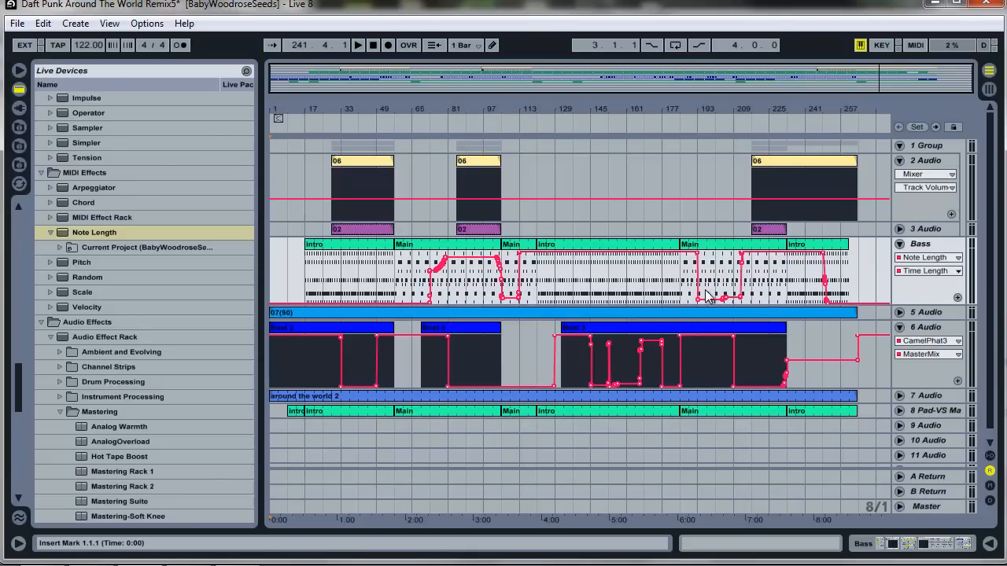
- Display the TAL-Filter cutoff automation on the Bass track and examine its curve
left_click(958, 260)
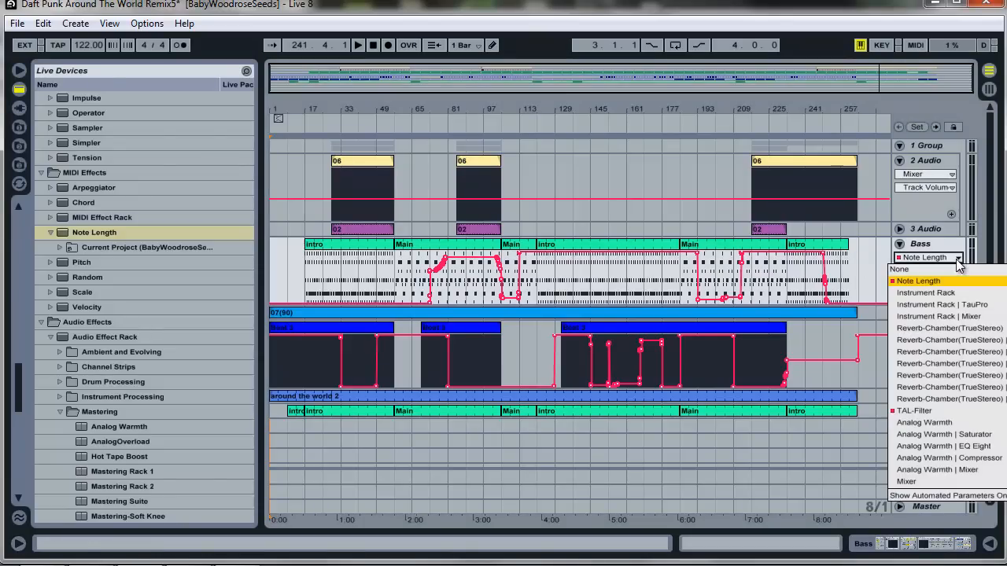
left_click(927, 415)
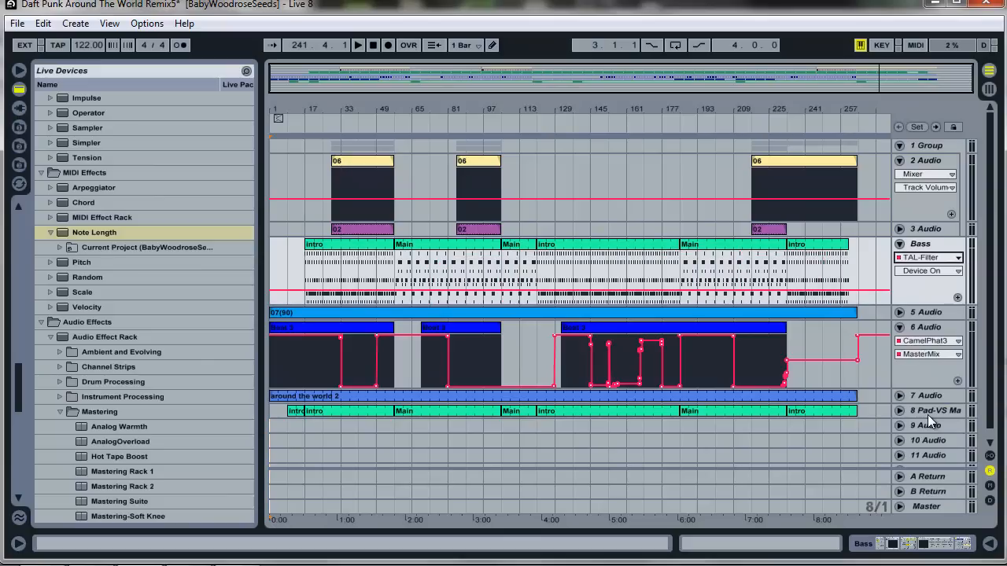
left_click(944, 270)
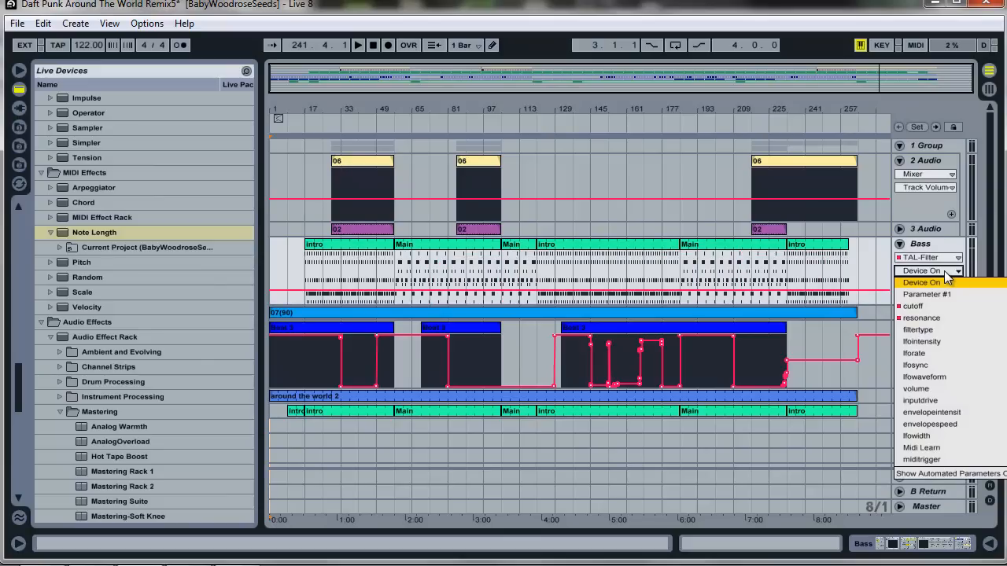
left_click(930, 311)
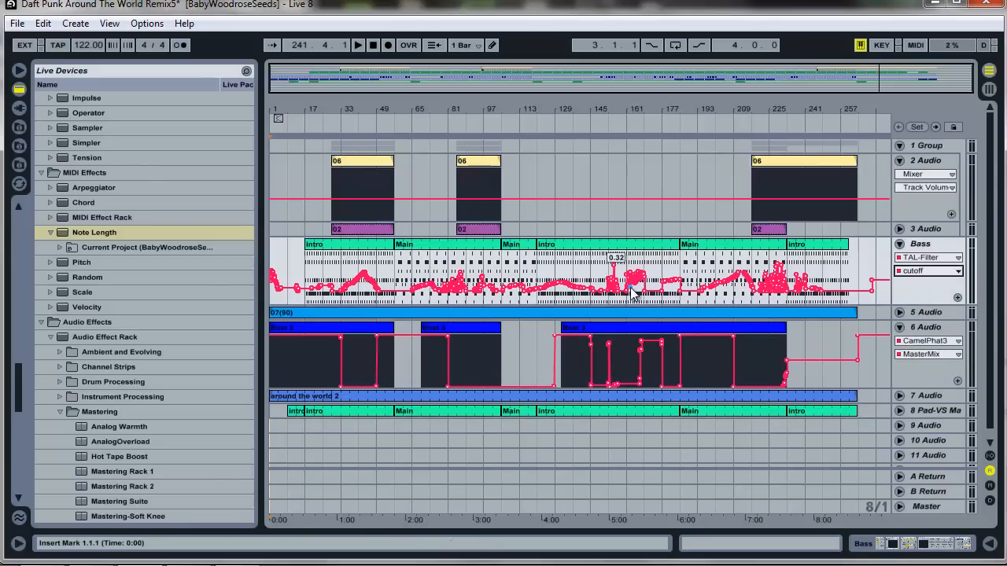
- Display the Bass track's TAL-Filter resonance automation to examine its curve and switch back to the cutoff automation
left_click(907, 272)
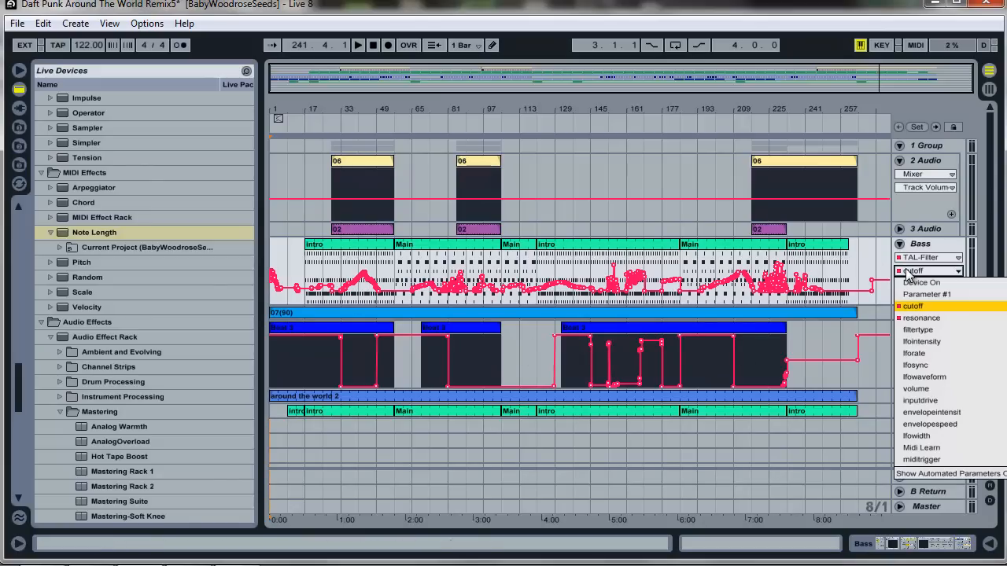
left_click(925, 316)
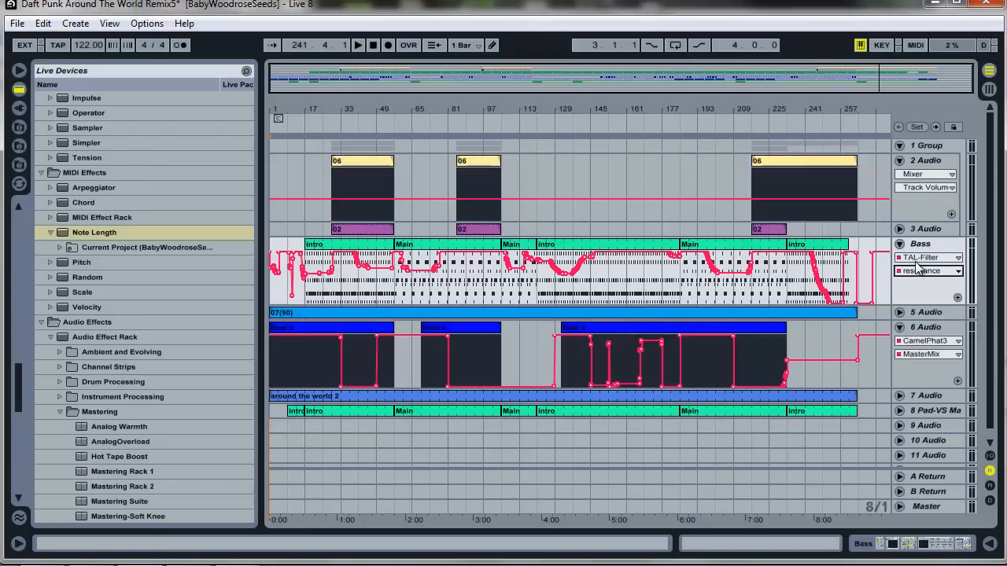
left_click(946, 270)
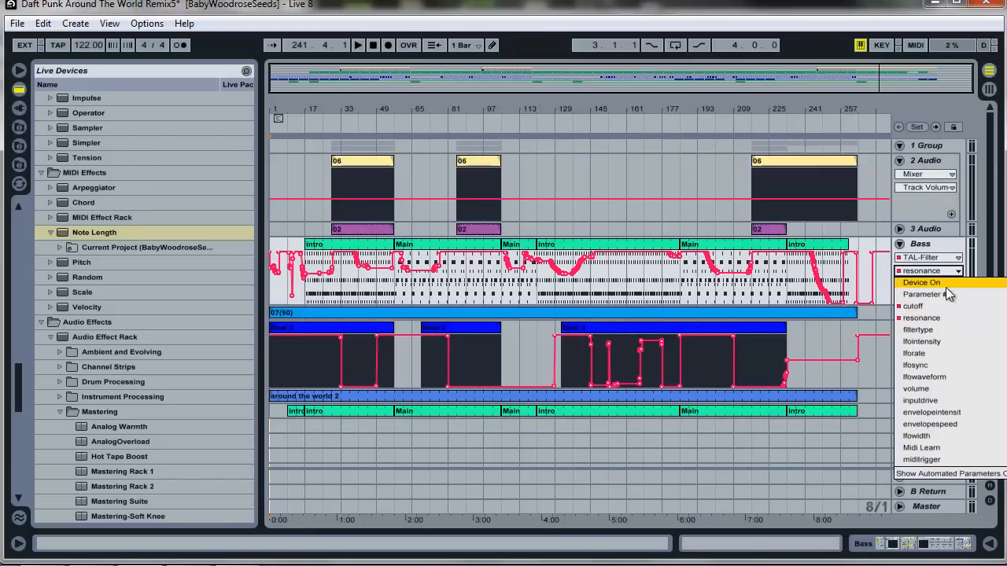
left_click(947, 267)
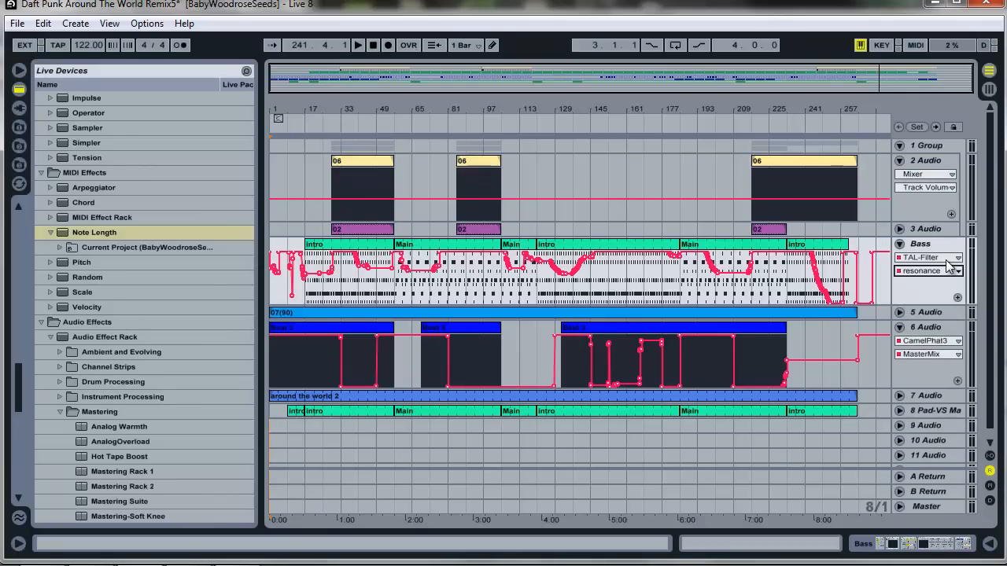
left_click(947, 269)
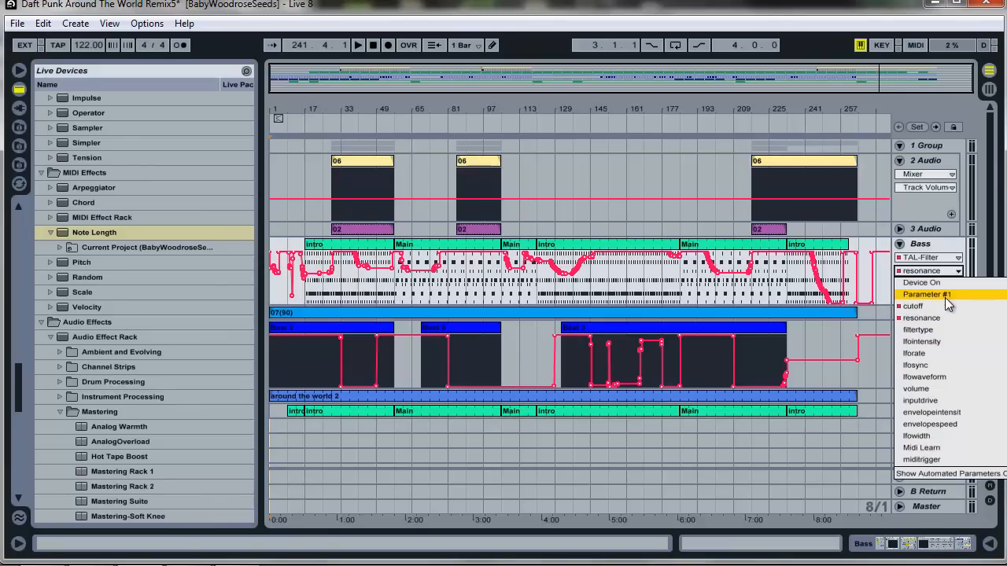
left_click(945, 304)
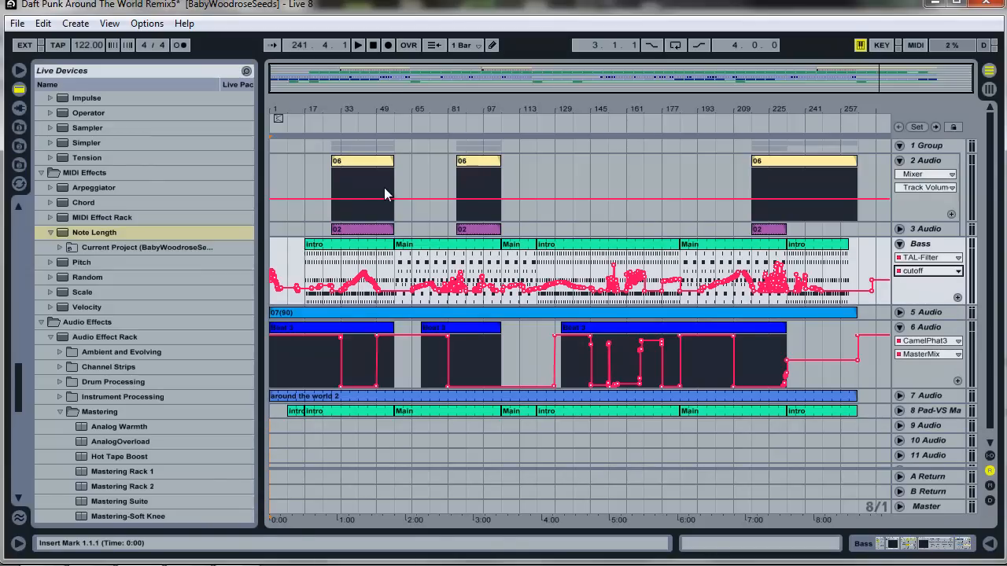
- Play the remix from the beginning, view the Bass track's device chain in the session mixer during playback, and return to the arrangement
left_click(356, 45)
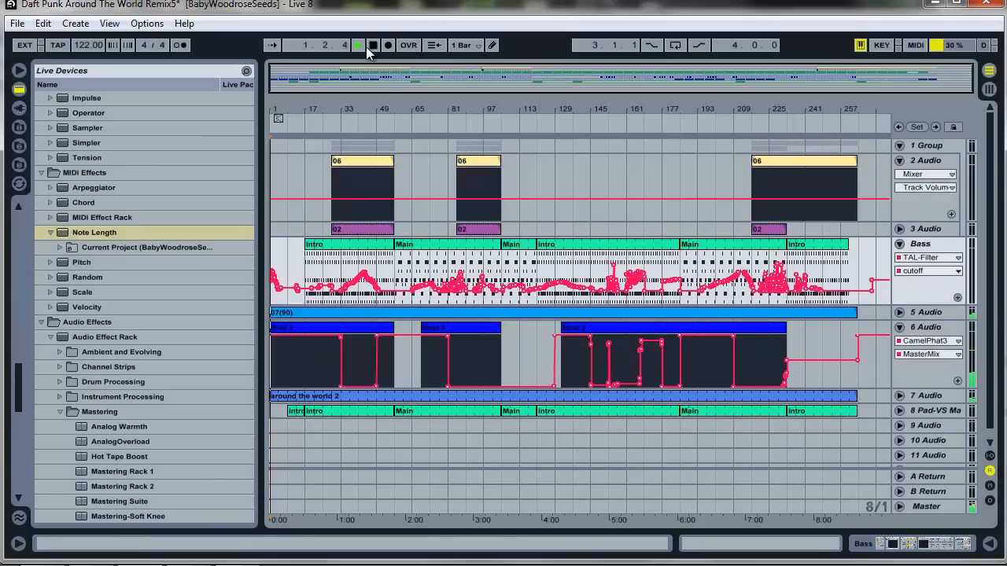
left_click(369, 45)
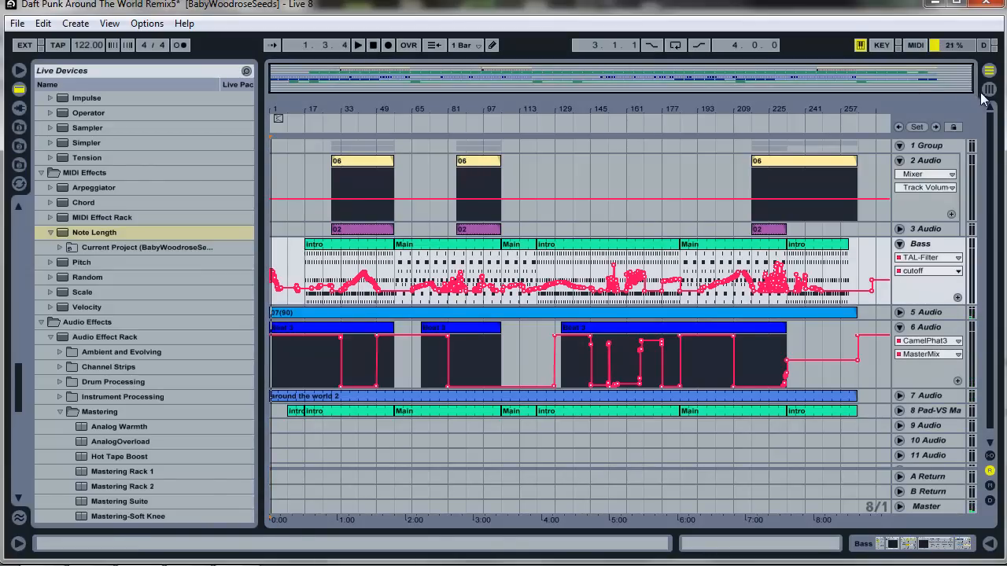
left_click(988, 89)
scroll(959, 270, "down", 5)
key("space")
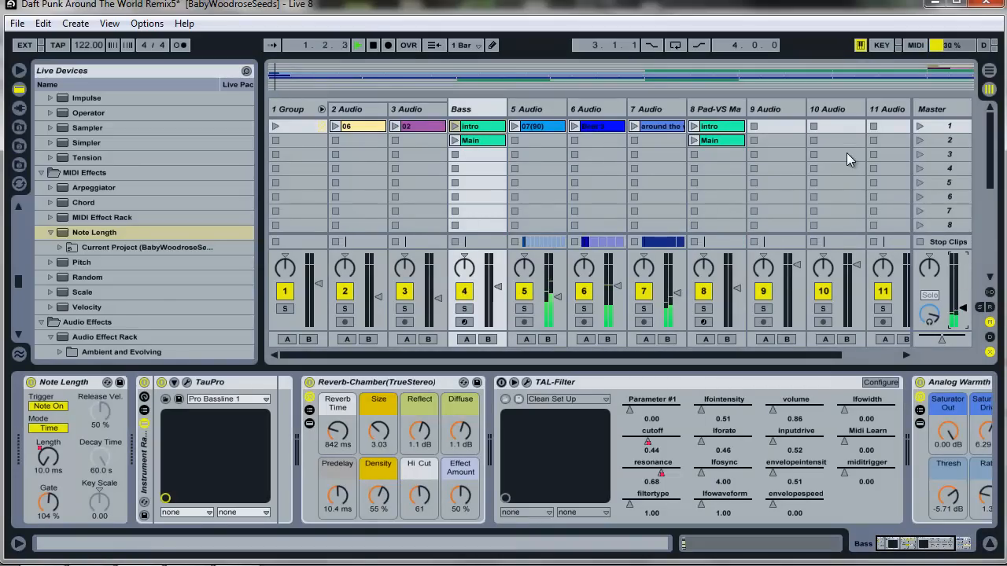
scroll(978, 312, "up", 5)
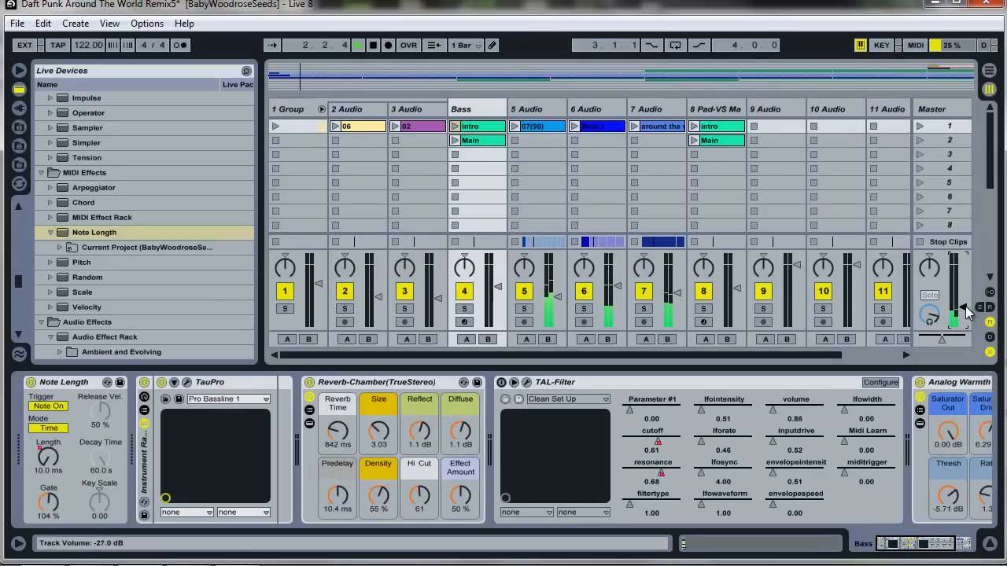
left_click(988, 71)
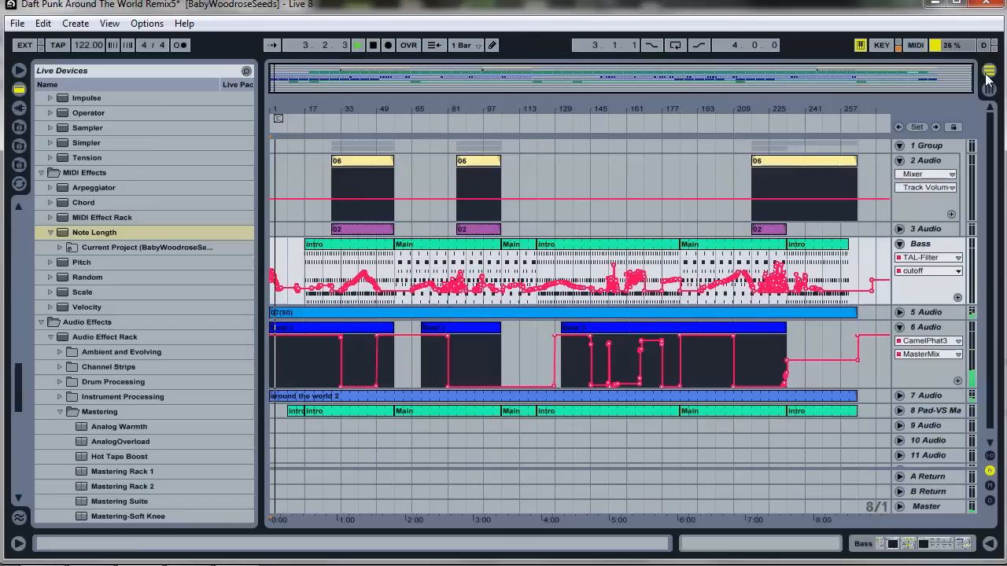
- Play the arrangement from the Bass track's intro clip and its first Main clip, checking the session mixer's levels during playback
left_click(307, 123)
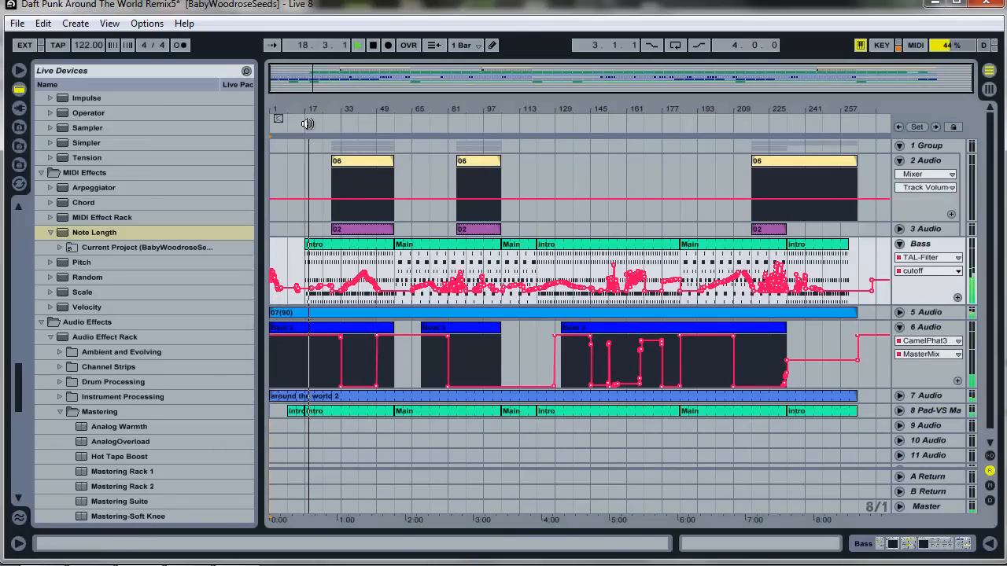
left_click(413, 124)
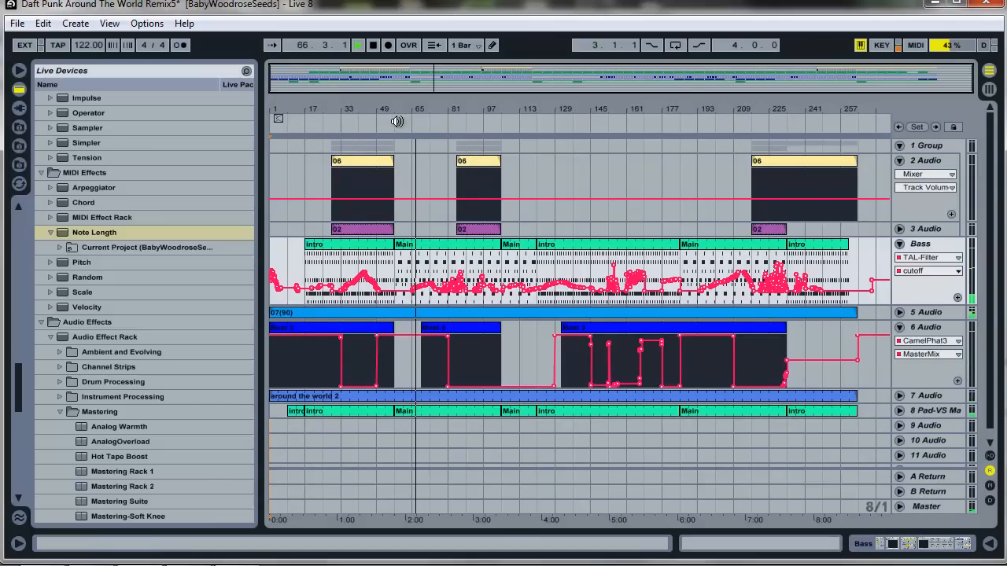
left_click(398, 121)
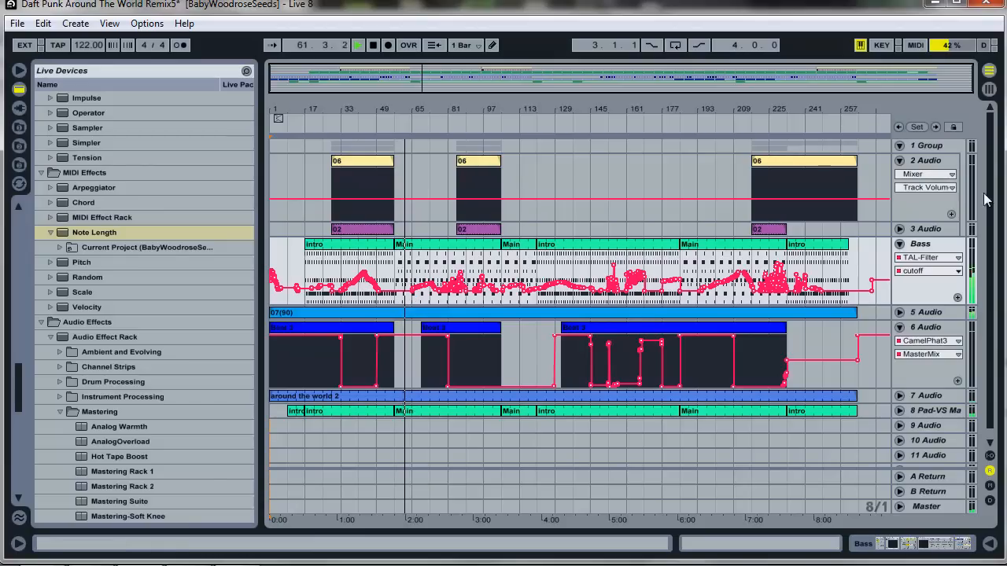
left_click(990, 93)
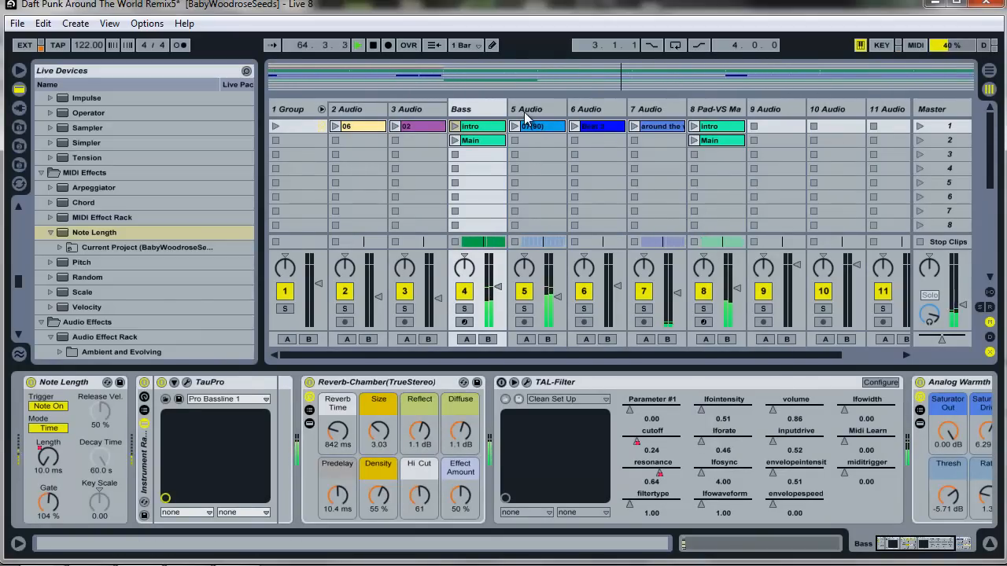
left_click(989, 71)
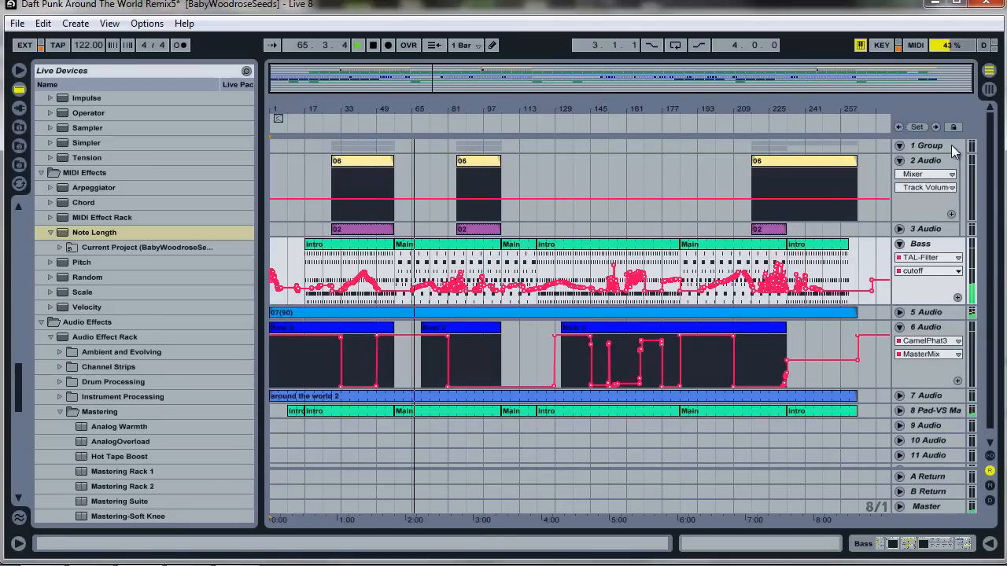
- Unfold the 5 Audio track and lower its Hihat Delay's Delay Volume line and its mixer's Track Volume line
left_click(899, 312)
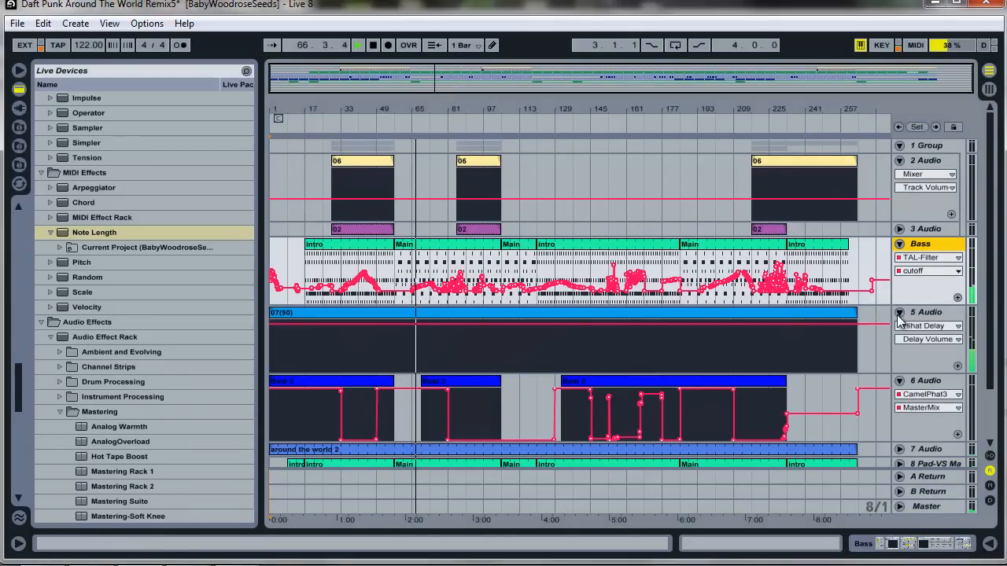
left_click_drag(642, 322, 641, 336)
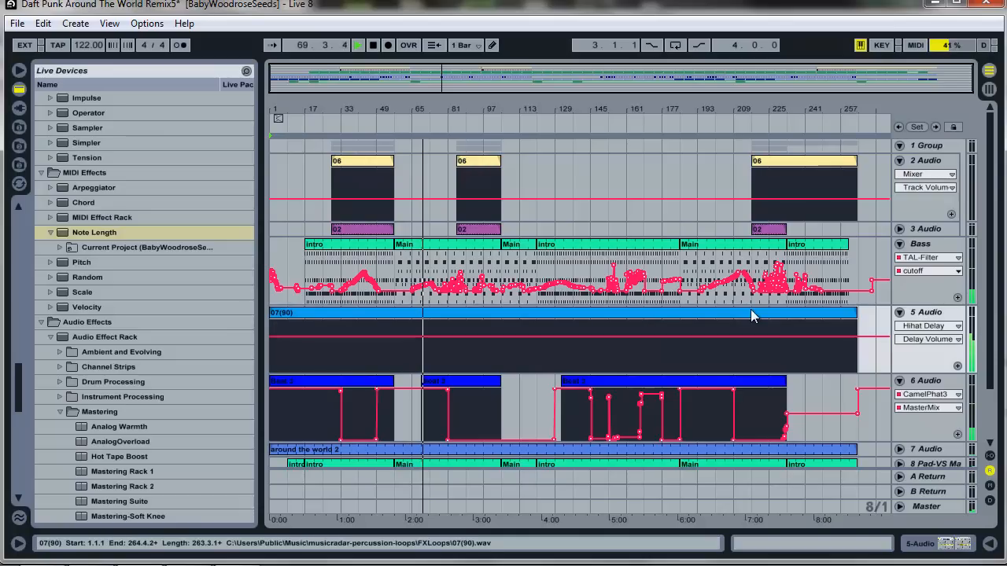
left_click(909, 326)
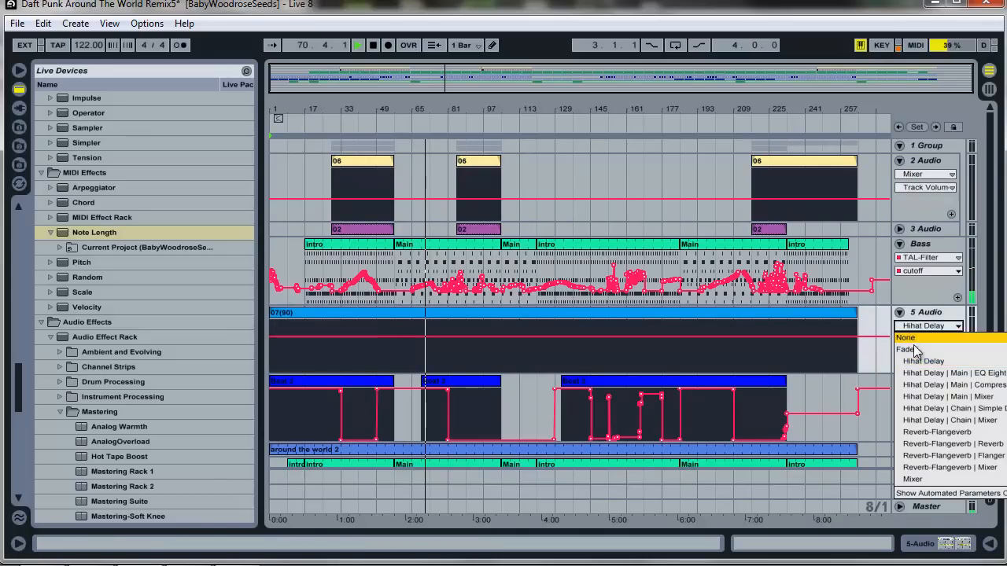
left_click(943, 478)
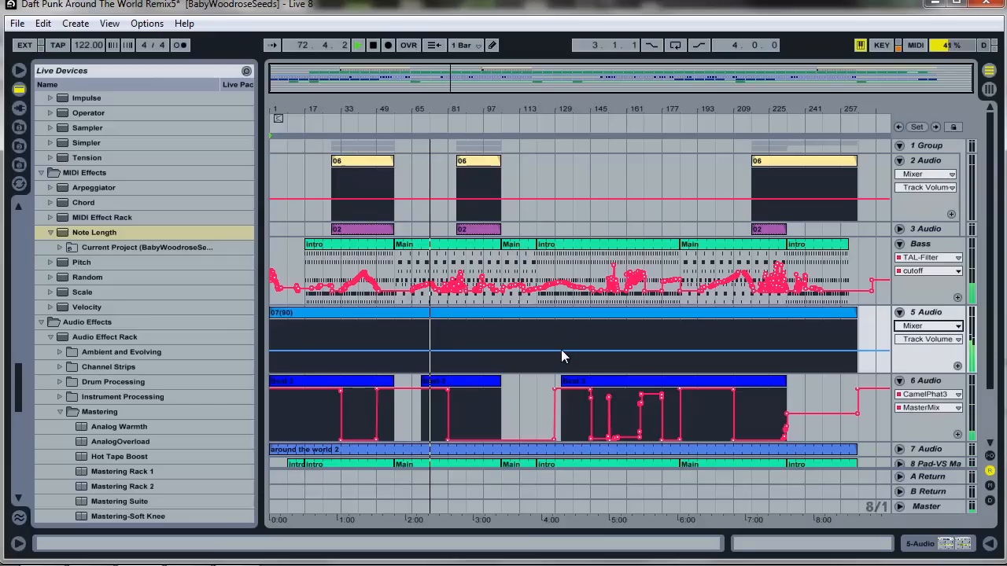
left_click_drag(561, 350, 561, 355)
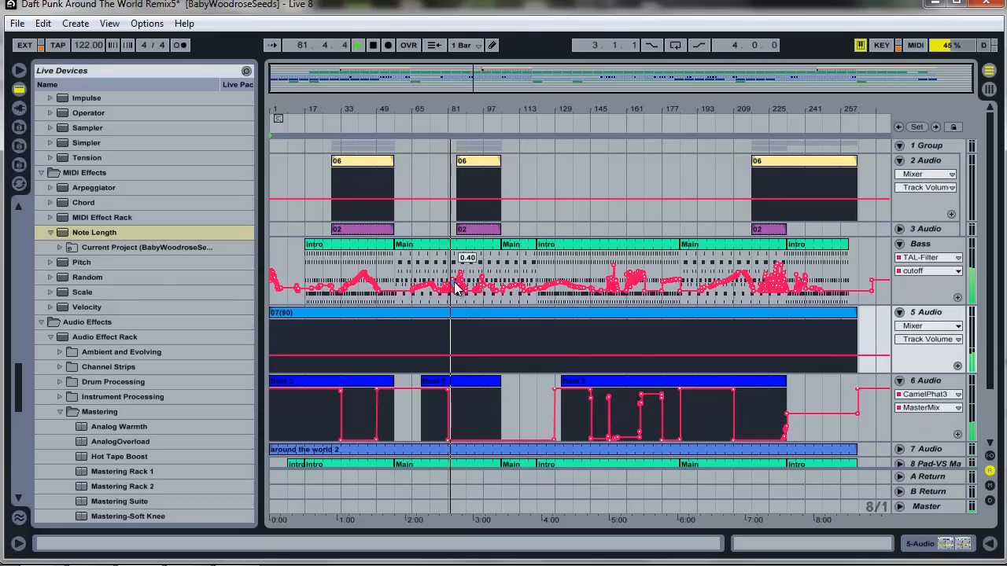
- Record new TAL-Filter cutoff automation on the Bass track from about bar 57 to 78 with overdub and playback follow enabled
left_click(394, 120)
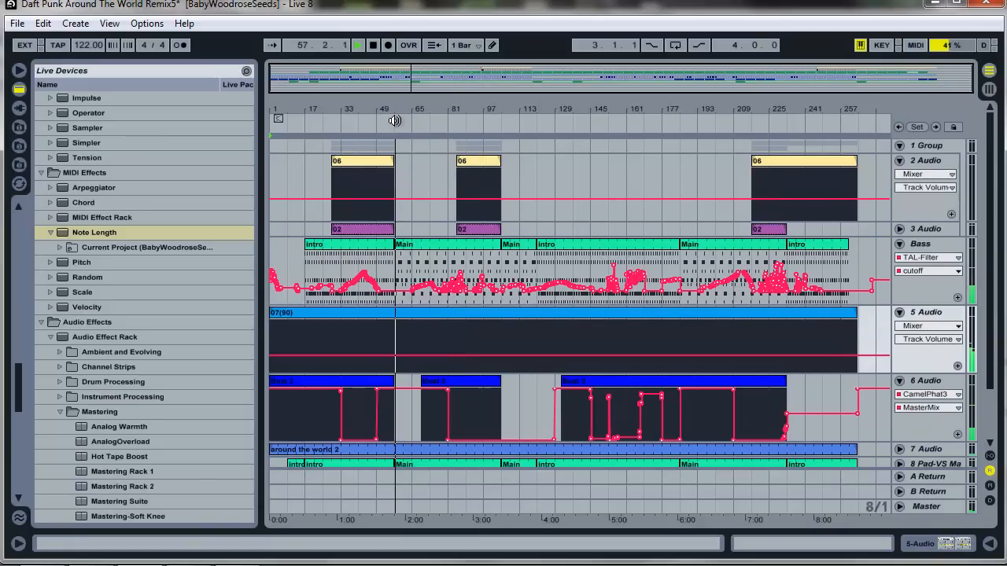
left_click(388, 44)
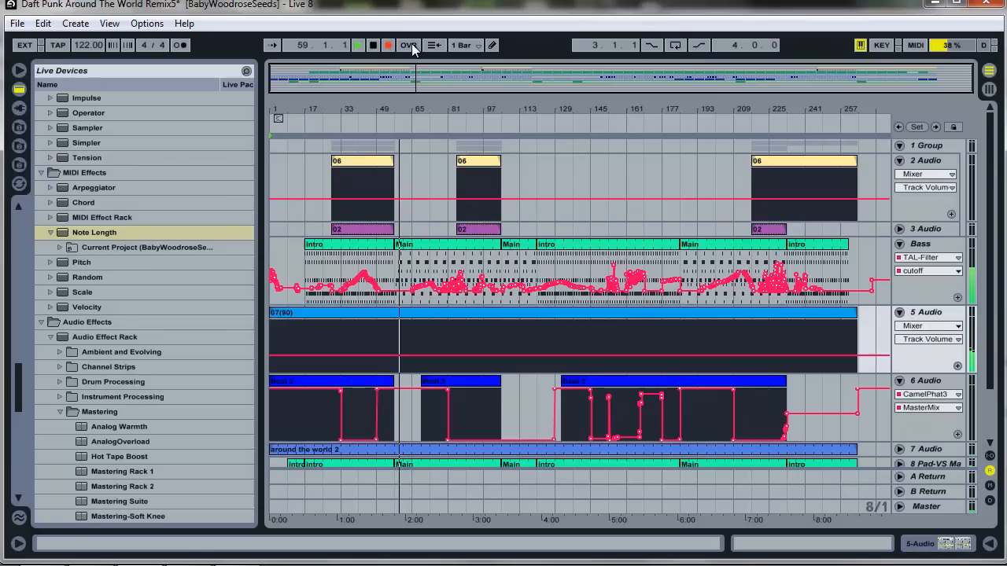
left_click(411, 45)
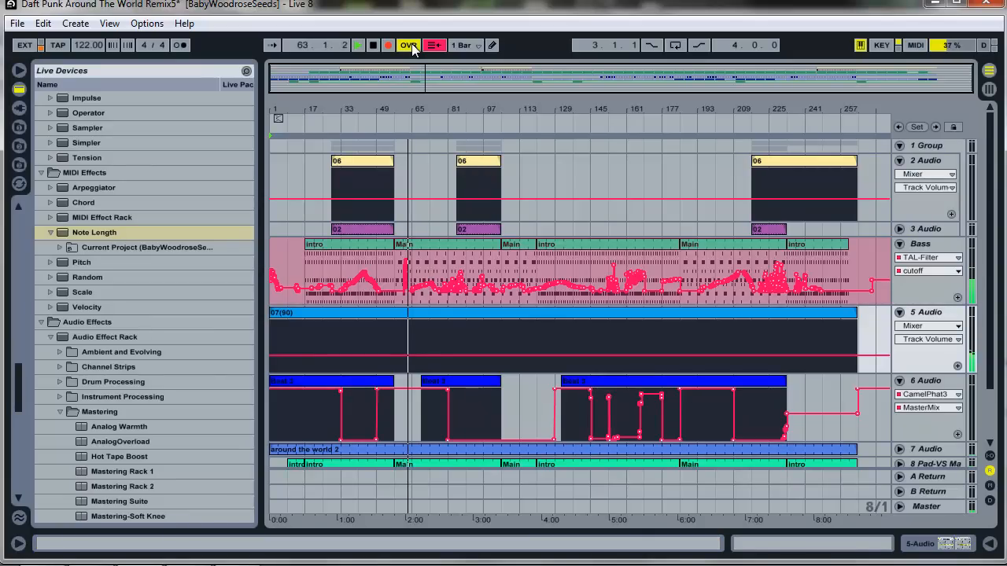
left_click_drag(419, 75, 420, 75)
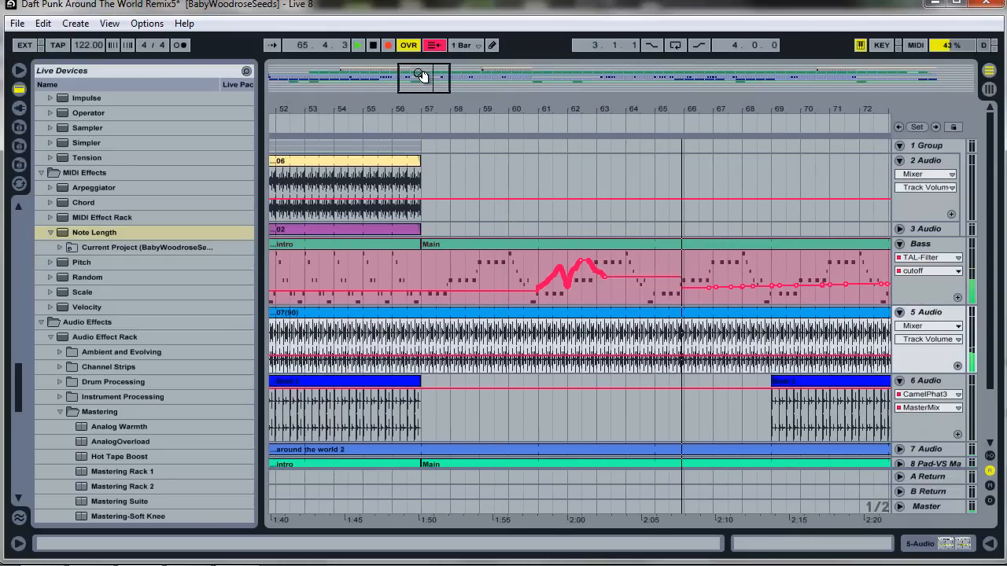
left_click(273, 45)
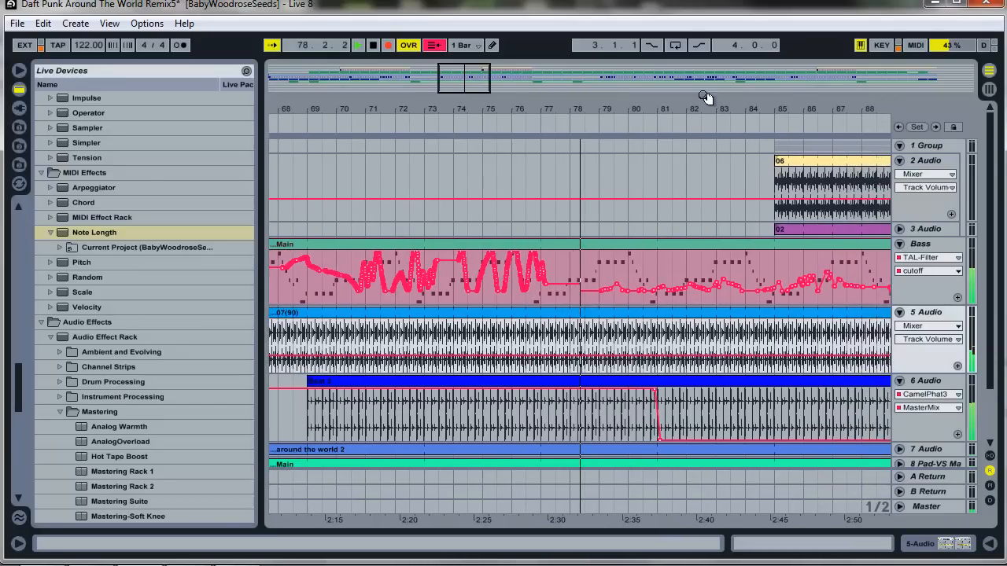
left_click(373, 45)
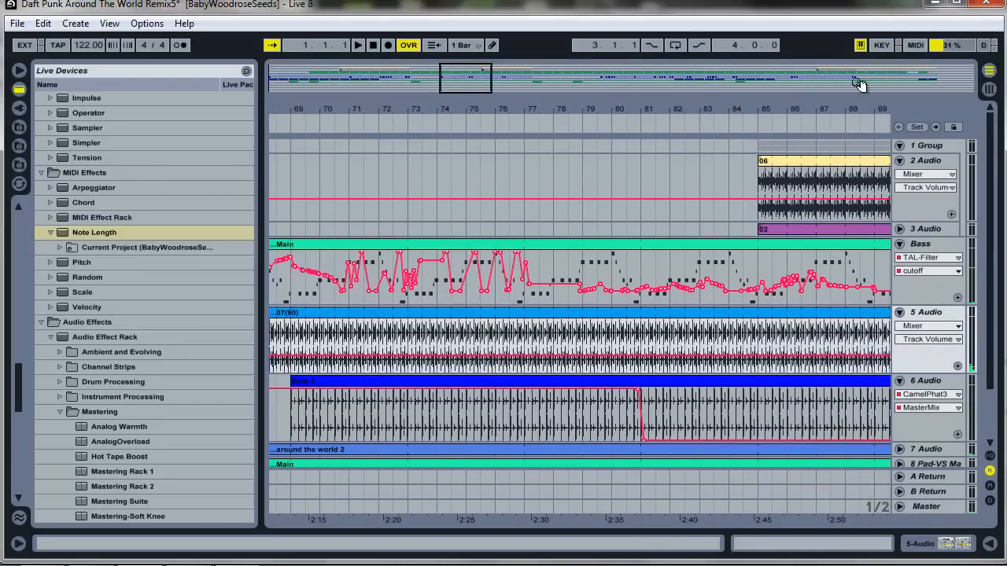
- Switch on the TAL-Filter device in the Bass track's device chain and return to the arrangement
left_click(989, 90)
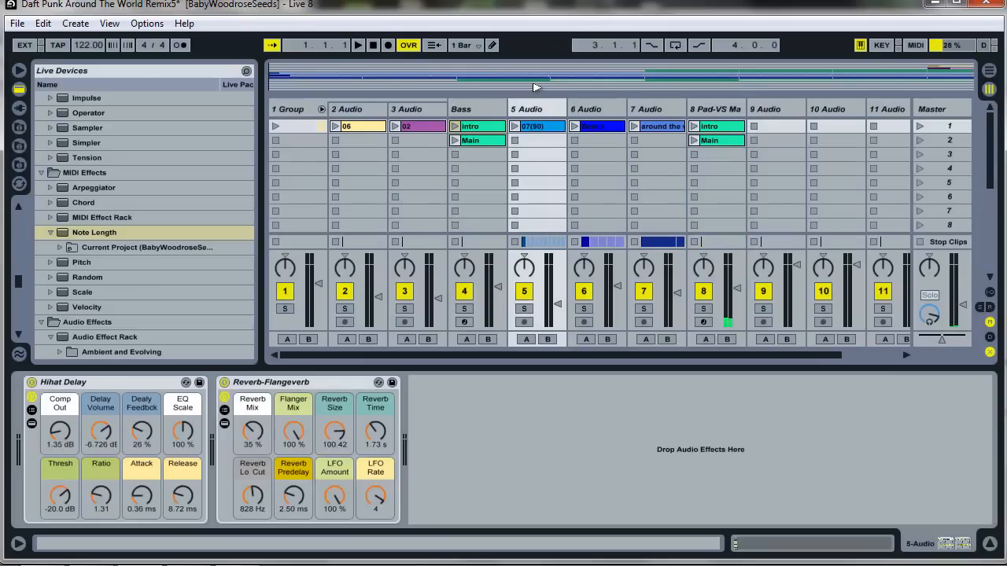
left_click(489, 108)
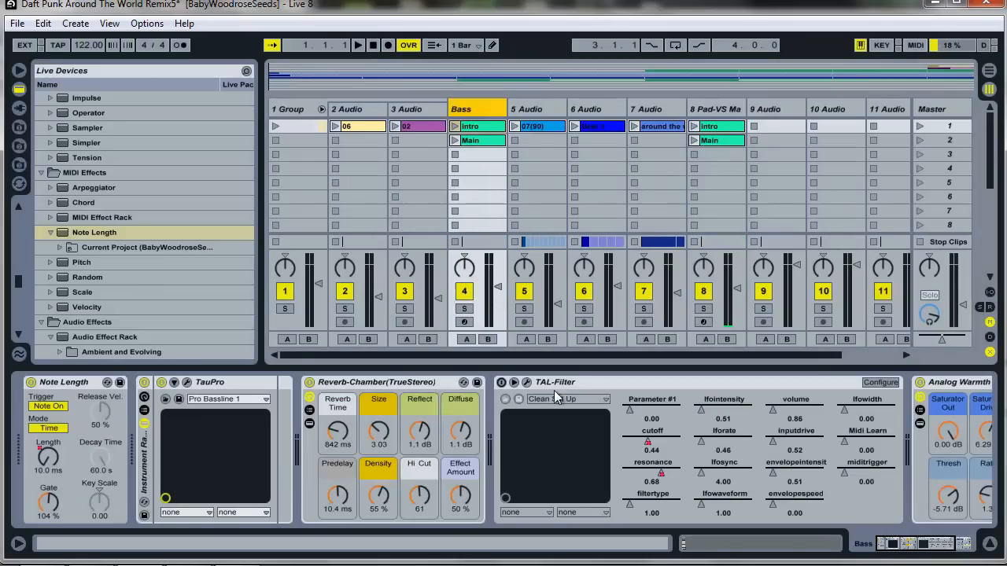
left_click(502, 383)
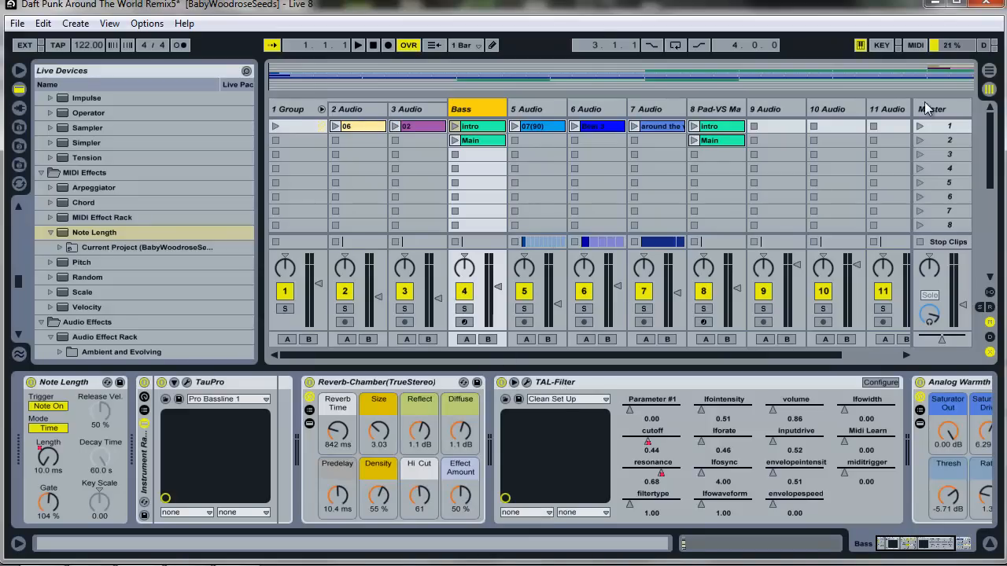
left_click(988, 71)
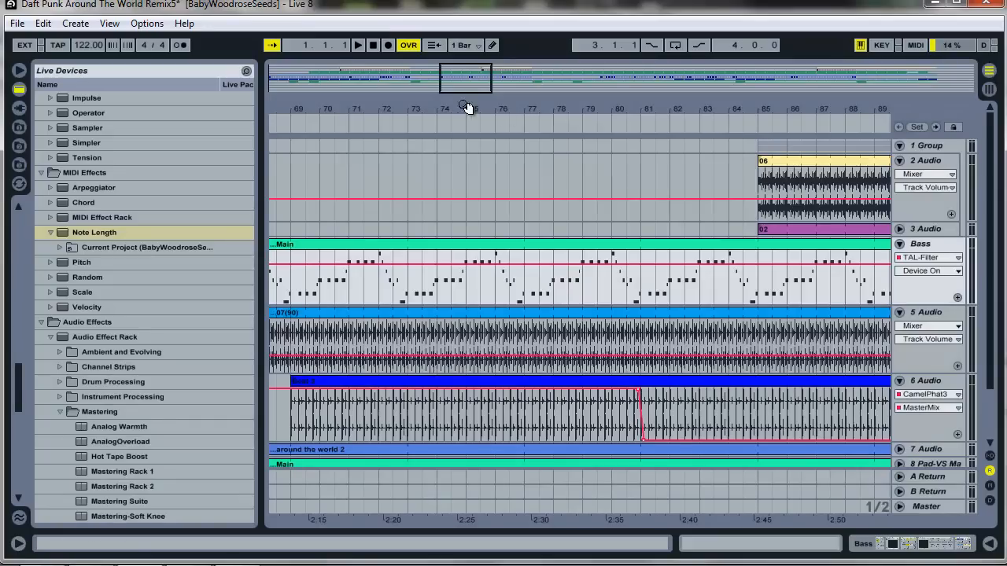
- Display the Bass track's TAL-Filter cutoff automation again and examine the recorded curve across the first Main clip
left_click_drag(477, 87, 478, 90)
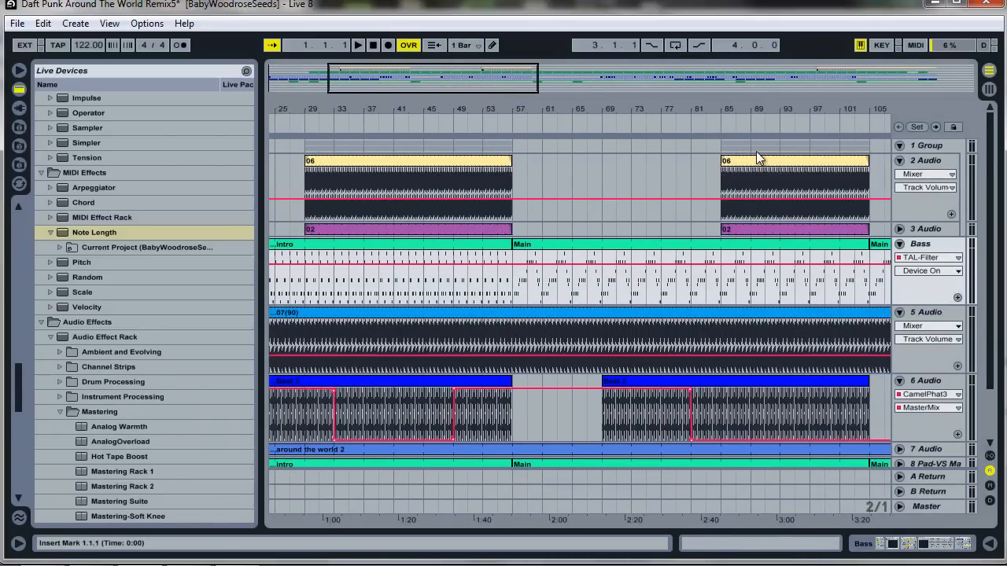
left_click(933, 263)
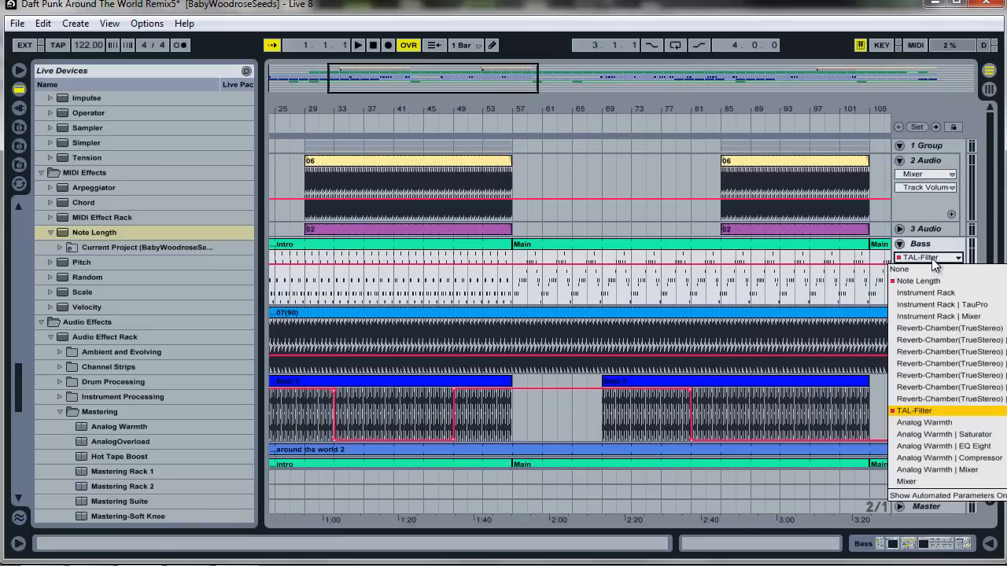
left_click(942, 410)
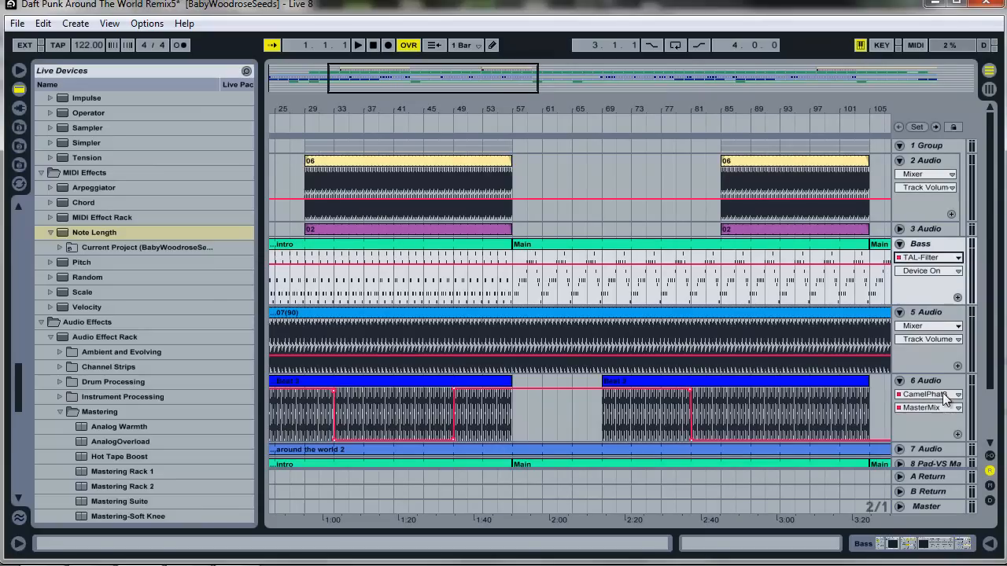
left_click(931, 269)
left_click(923, 306)
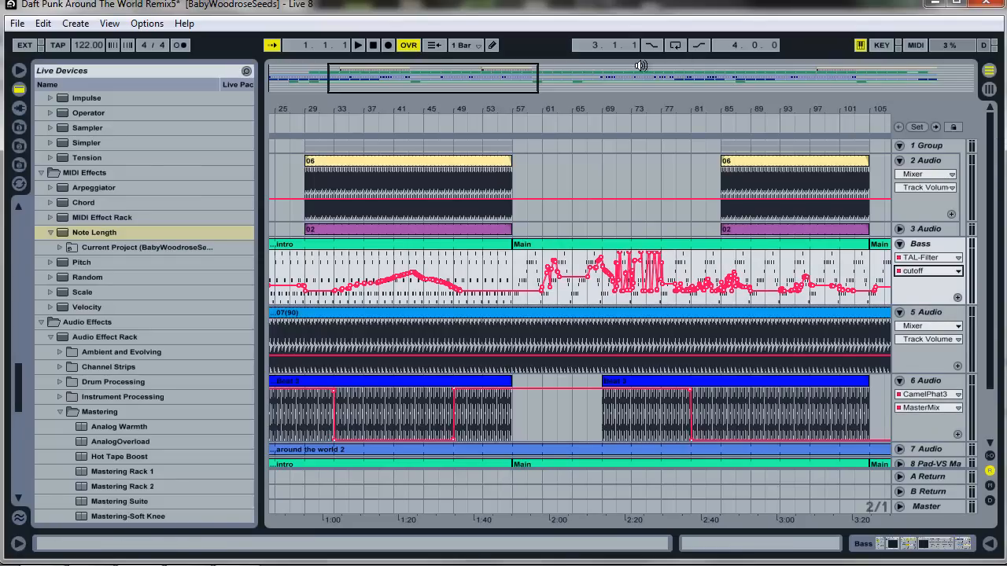
- Audition the arrangement from bar 57 and try re-recording the Bass track's TAL-Filter cutoff automation up to about bar 65
left_click(512, 125)
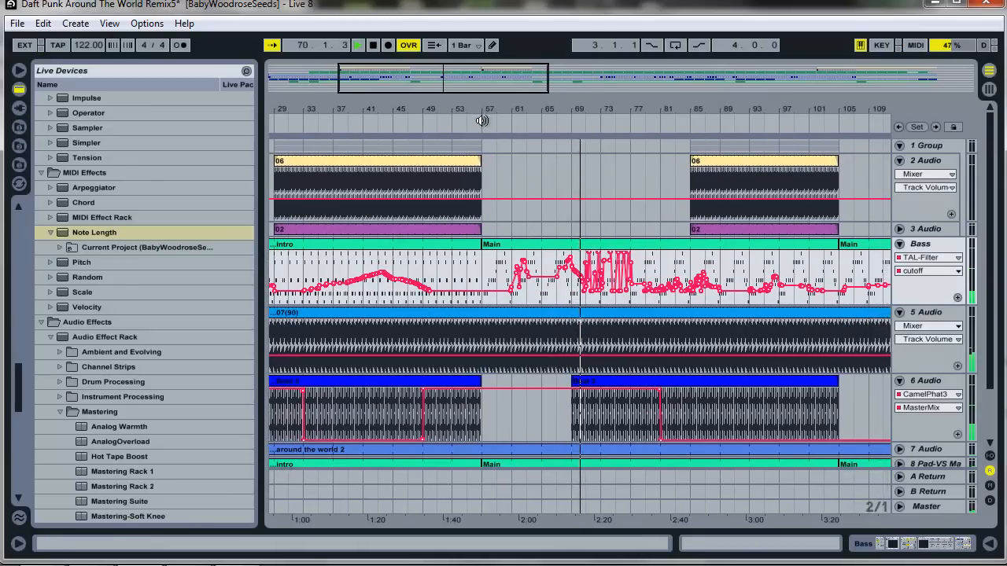
left_click(373, 46)
left_click(387, 46)
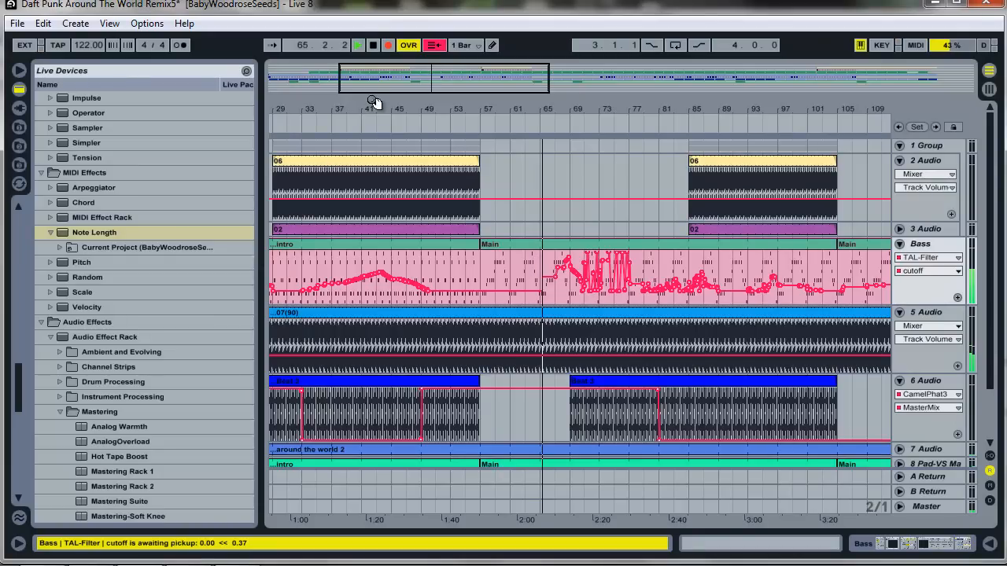
left_click(375, 46)
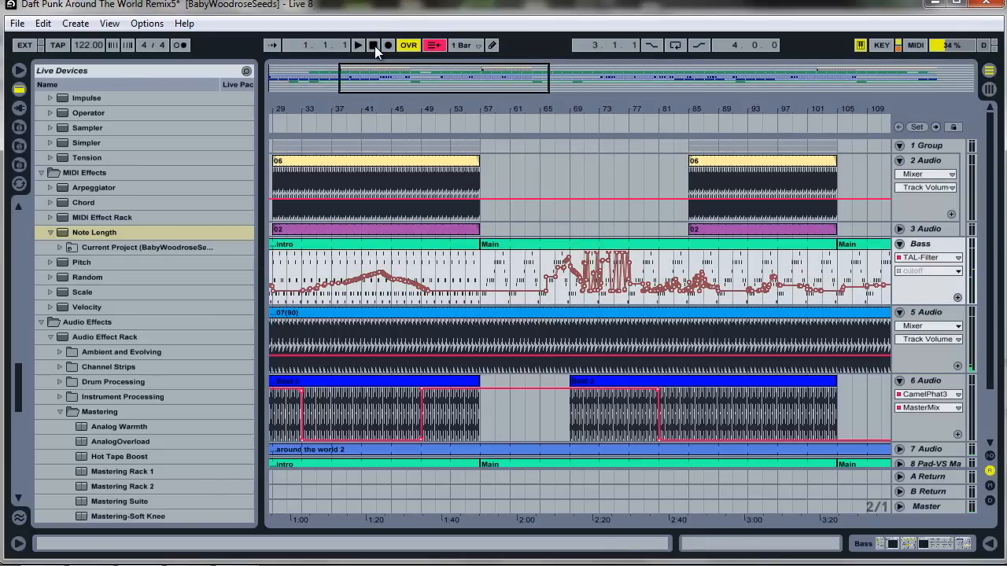
- Check the Bass track's device chain and record new TAL-Filter cutoff automation in the arrangement from bar 57 to about bar 66
left_click(990, 89)
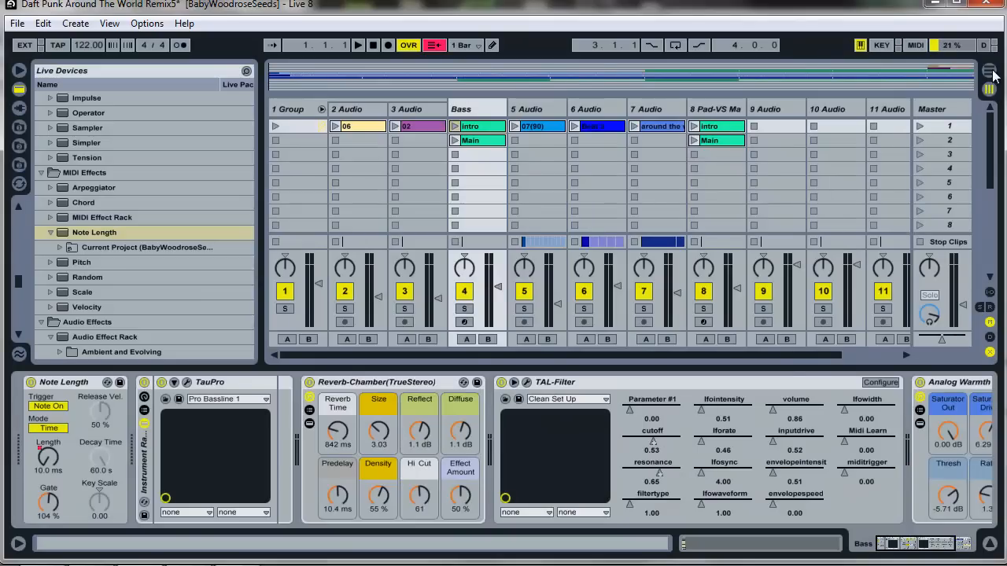
left_click(991, 71)
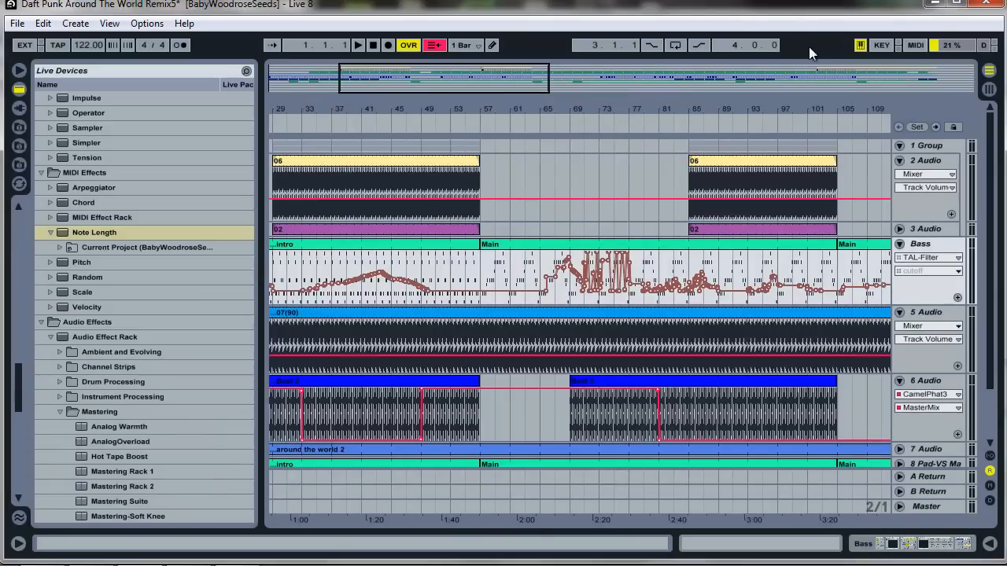
left_click(482, 127)
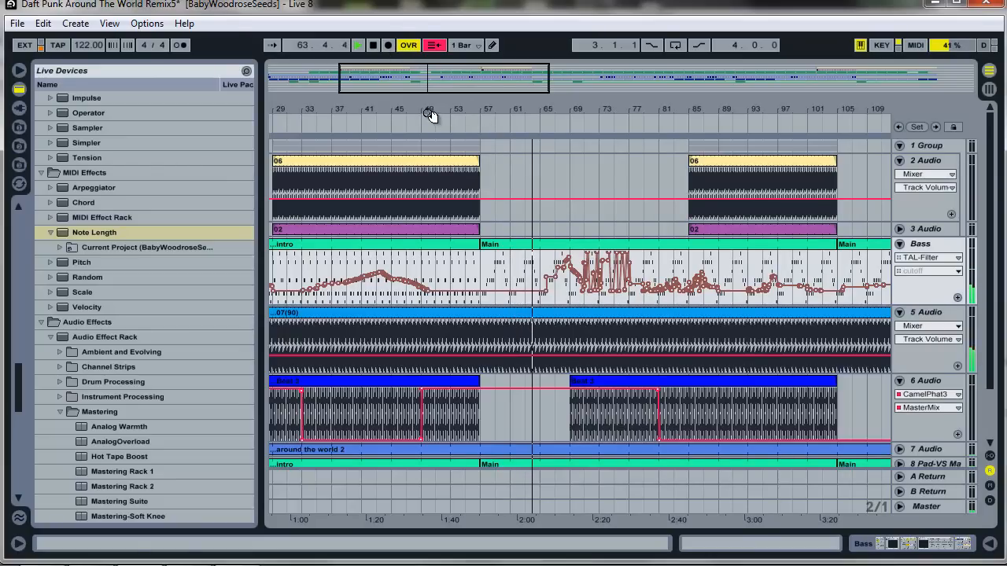
left_click(478, 128)
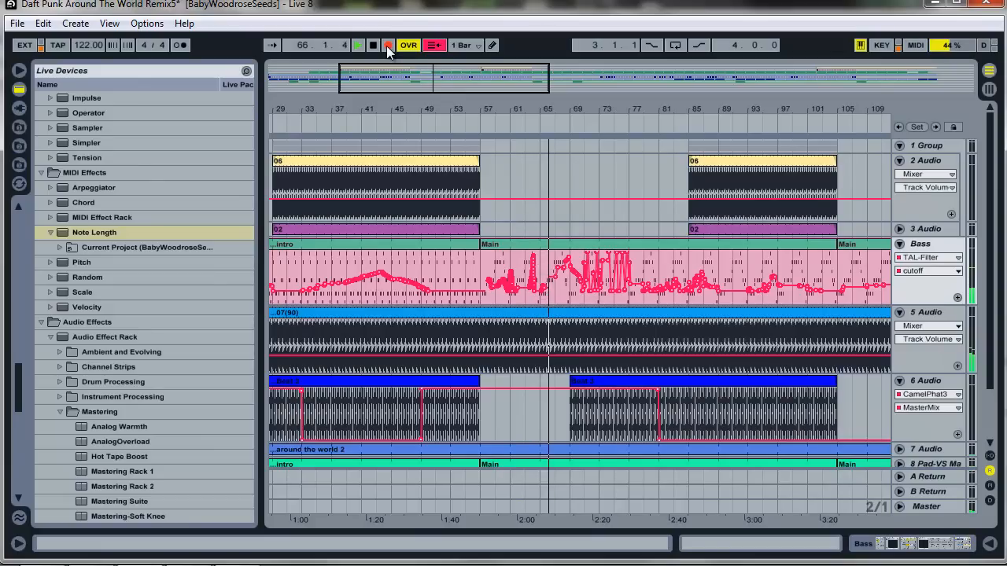
key("space")
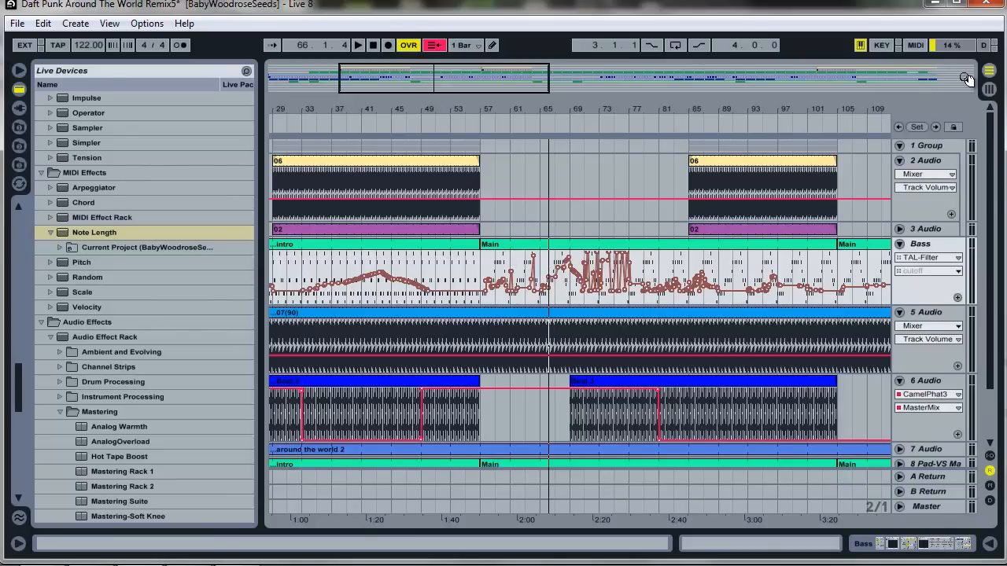
- Review the Bass track's TAL-Filter settings and recorded cutoff curve, reset playback to the song start, and finish in the session view
left_click(990, 89)
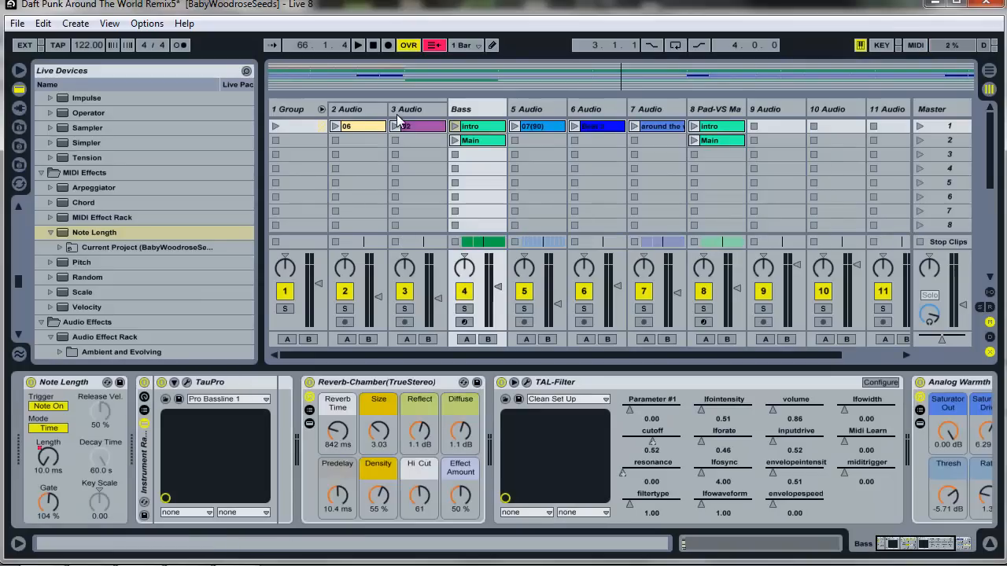
left_click(989, 71)
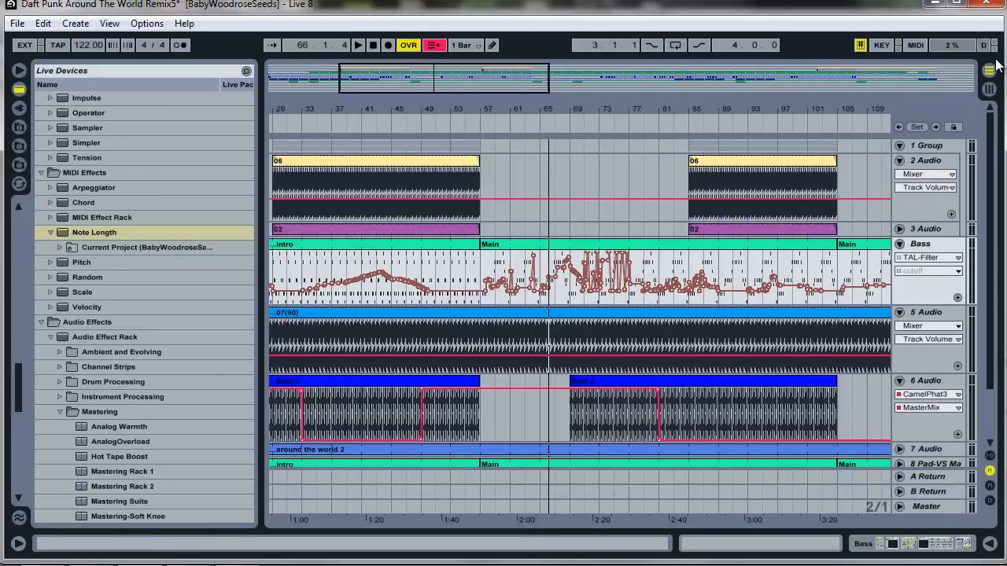
left_click(989, 86)
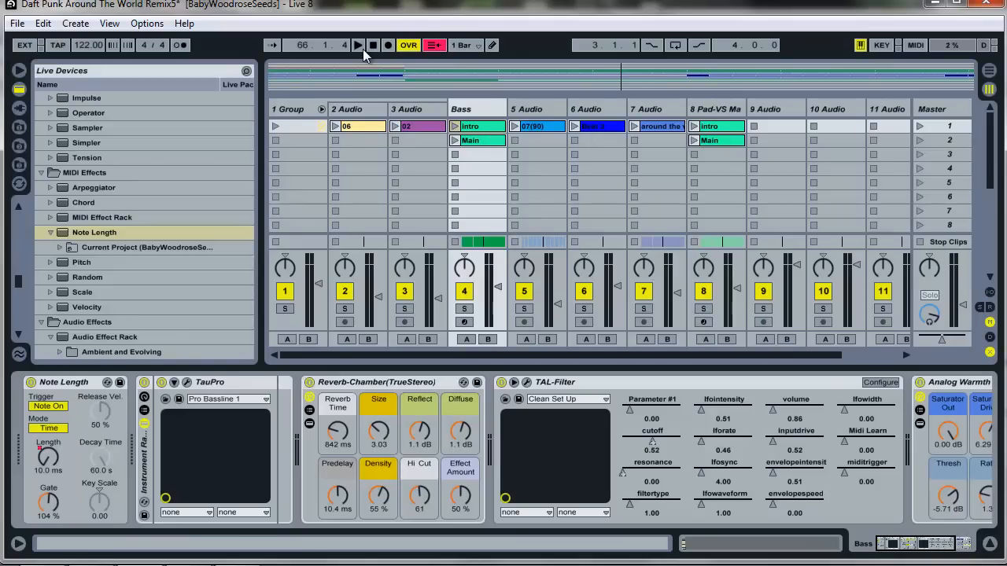
left_click(989, 71)
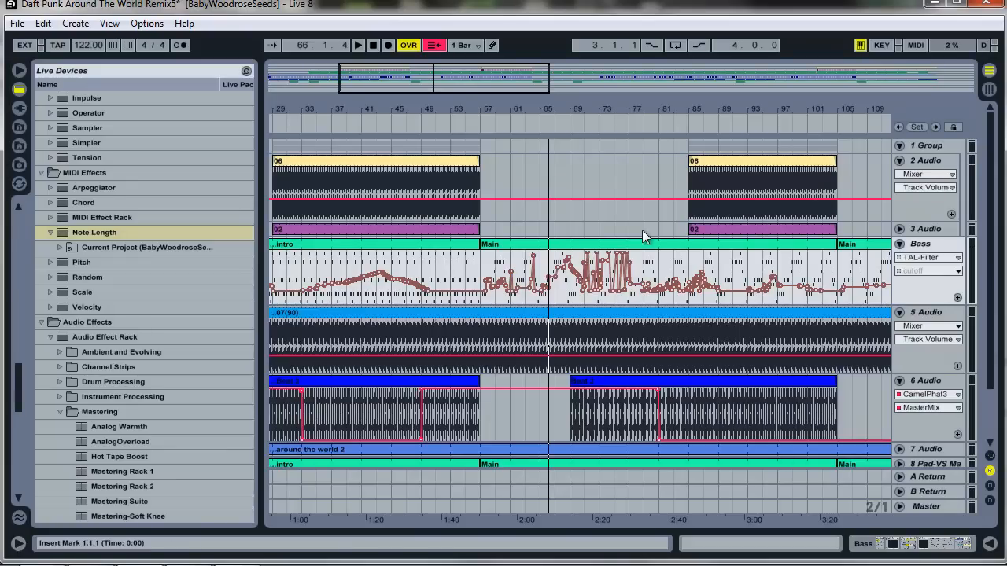
left_click(369, 43)
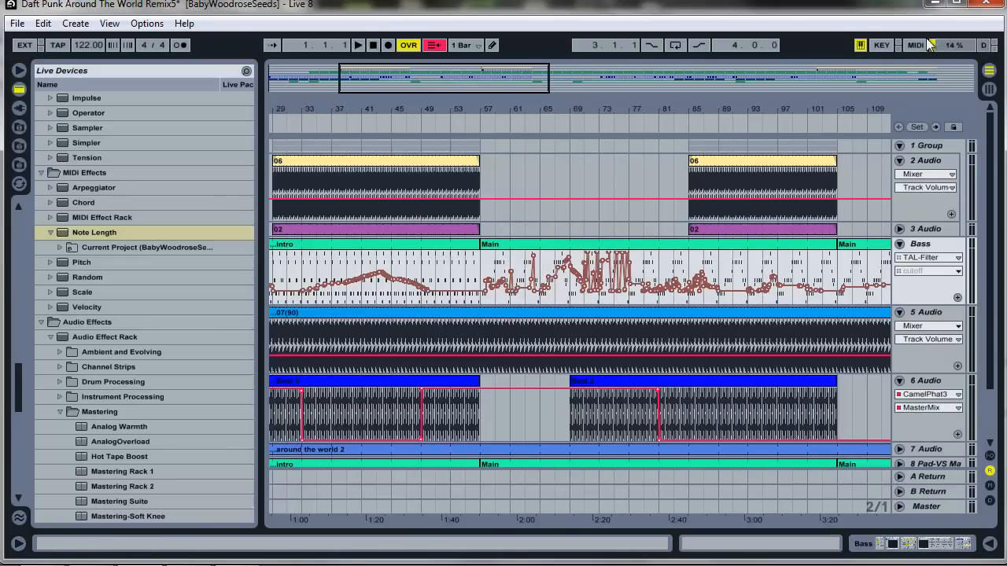
left_click(990, 89)
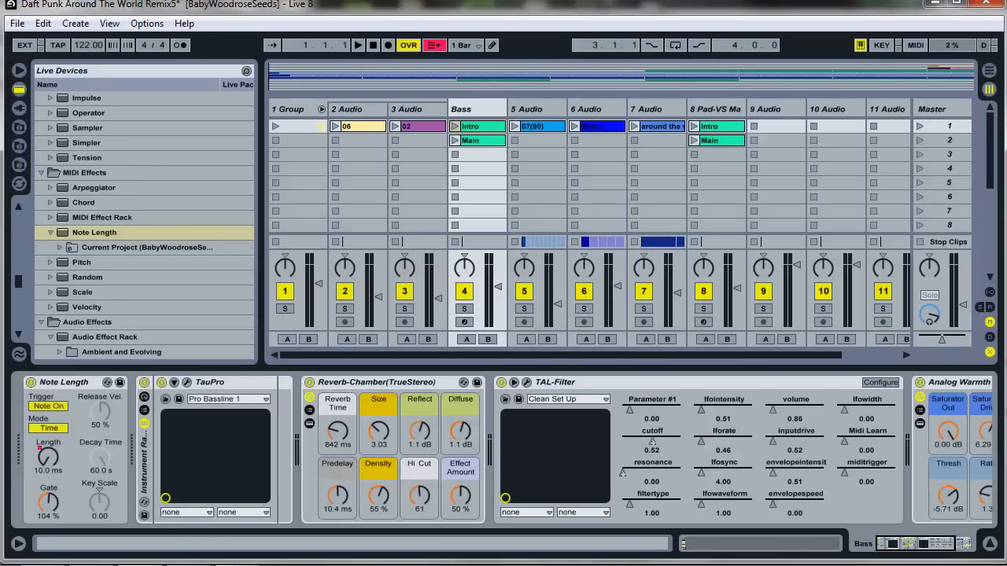
left_click(368, 565)
left_click(976, 505)
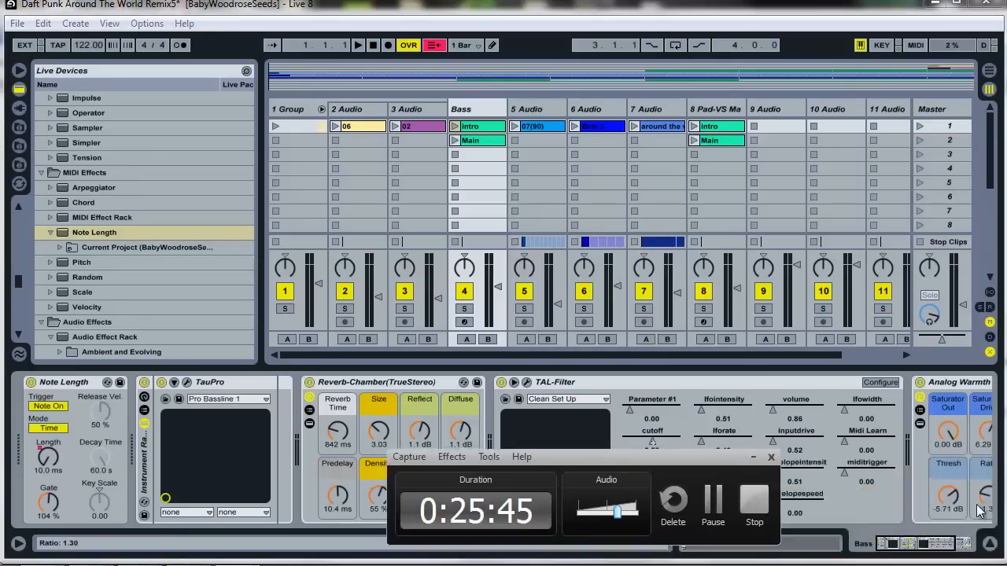